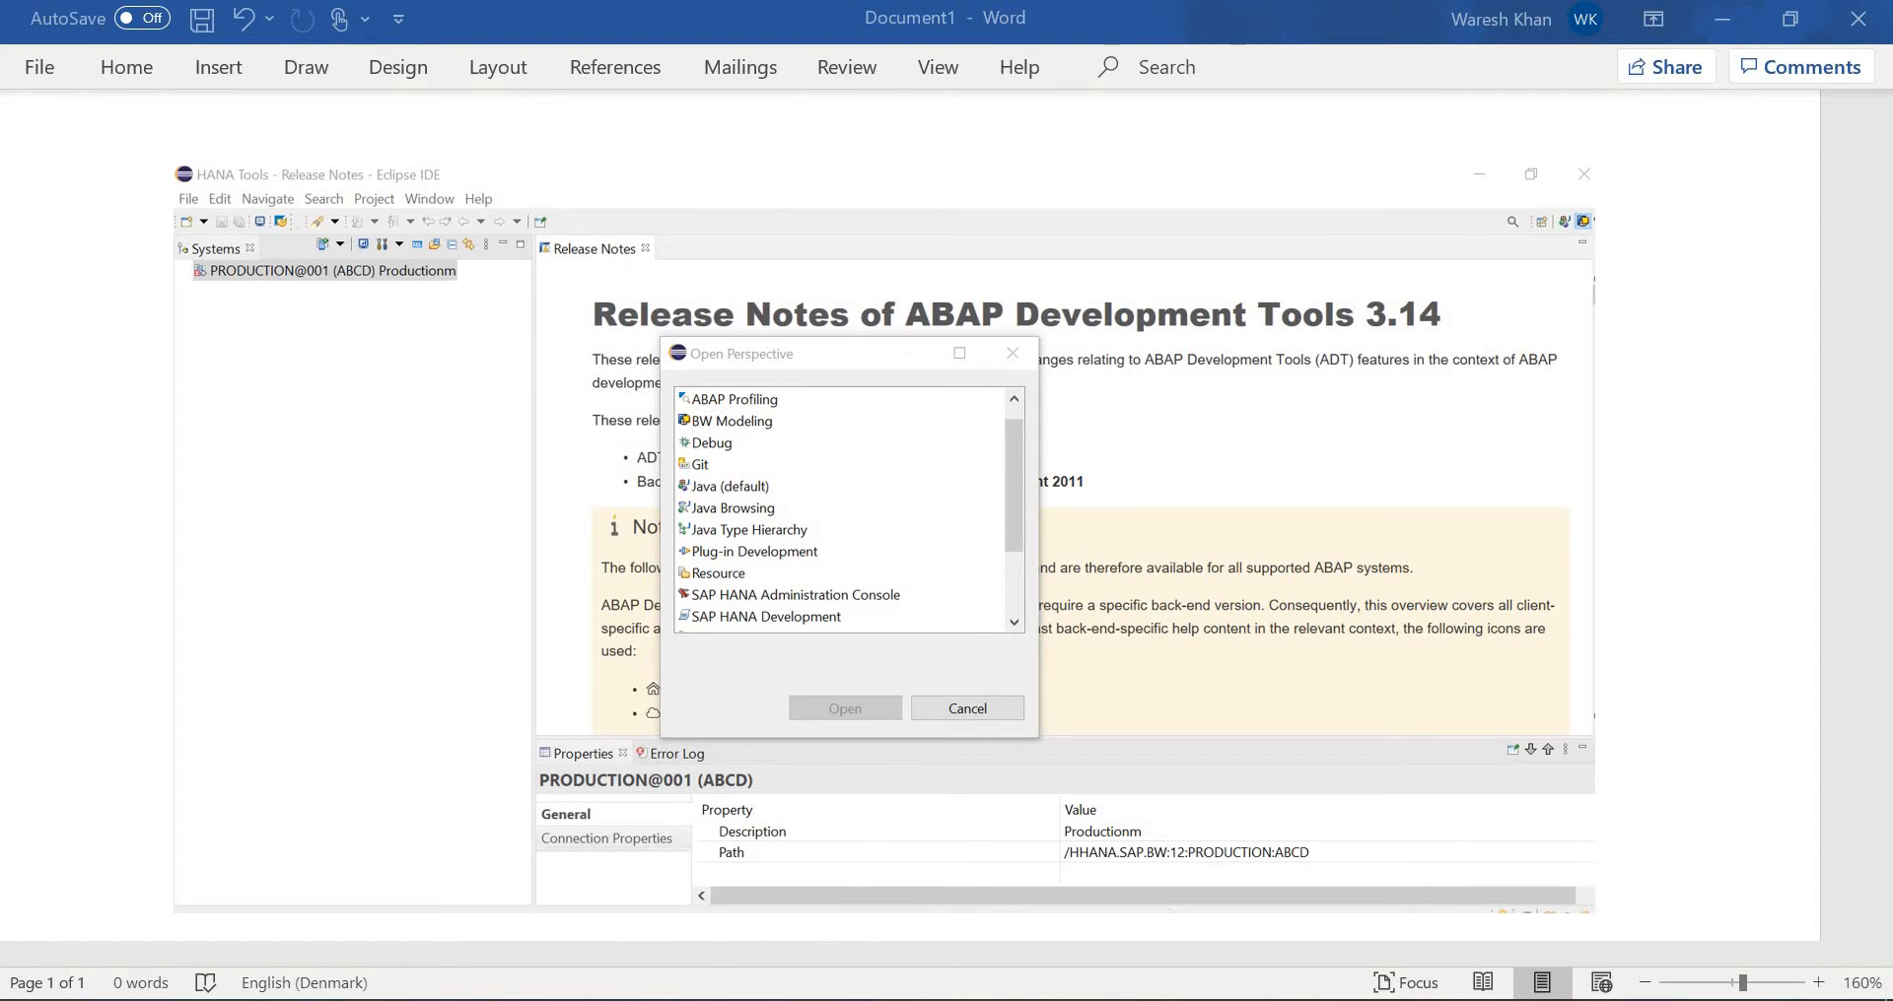
Switch to Chrome and open the SAP Development Tools site (tools.hana.ondemand.com) from the Google search results.
click(664, 903)
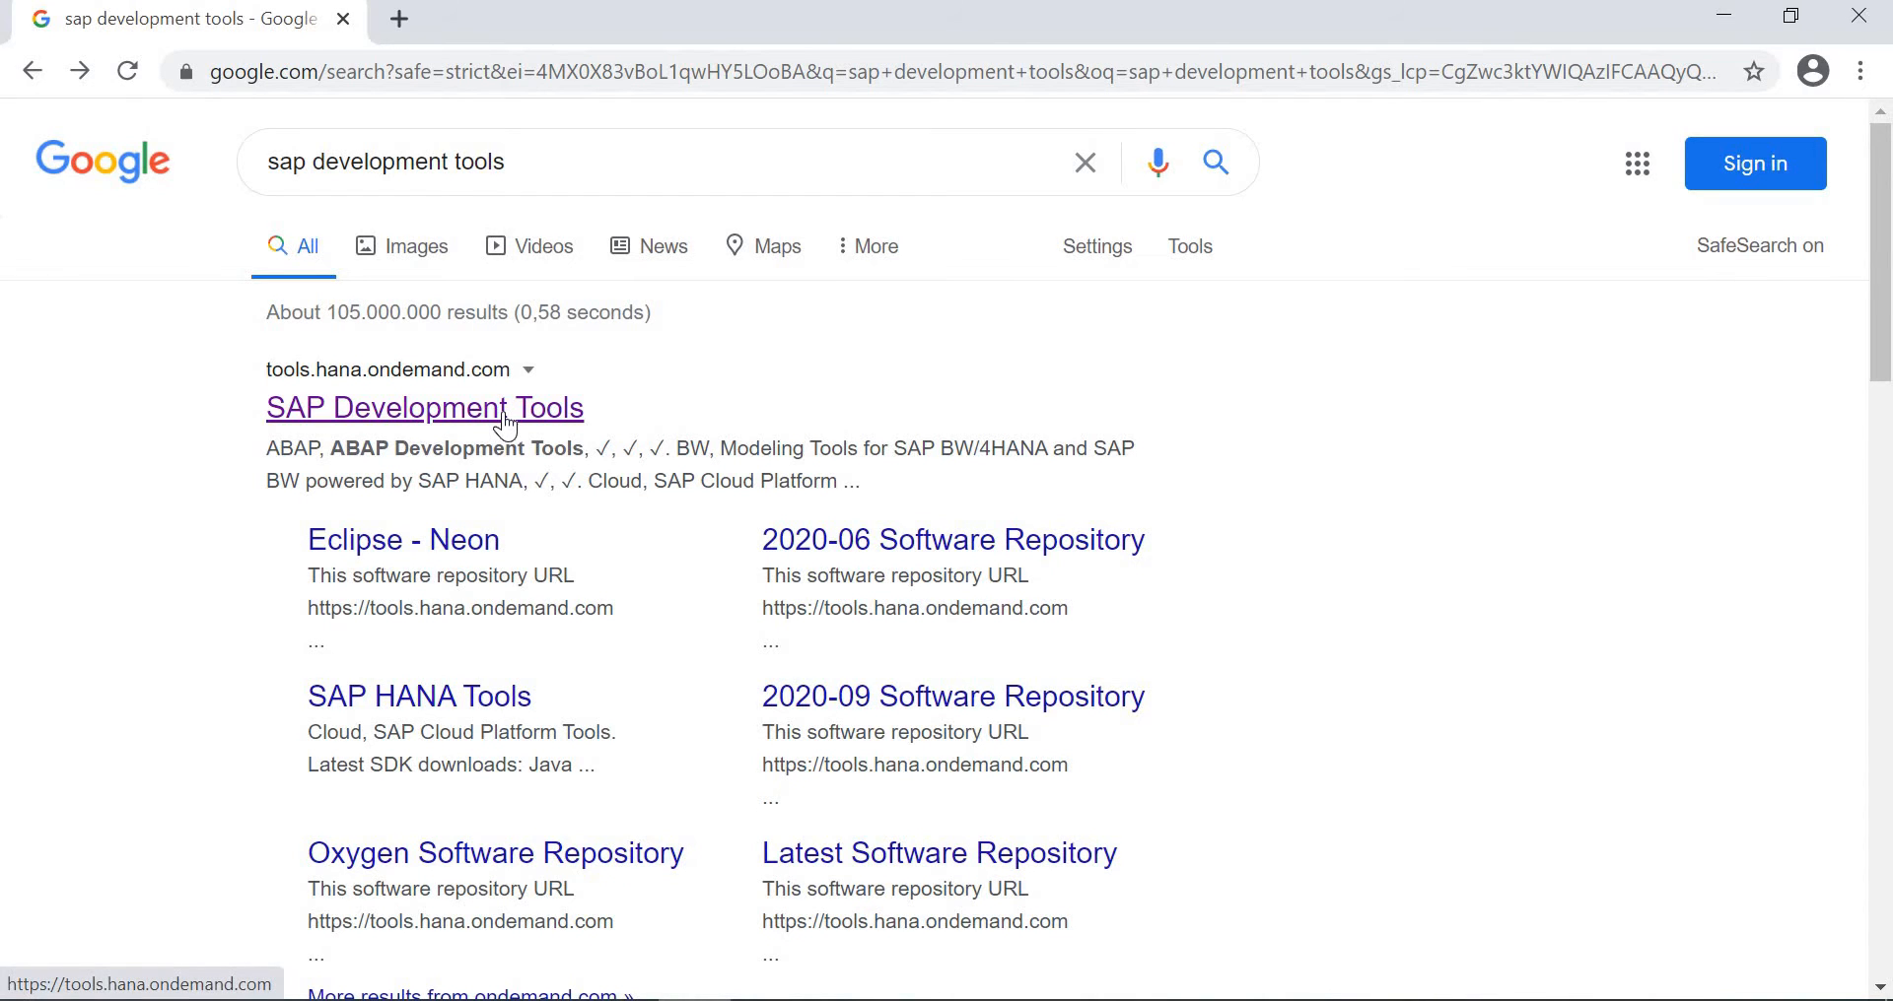
click(444, 418)
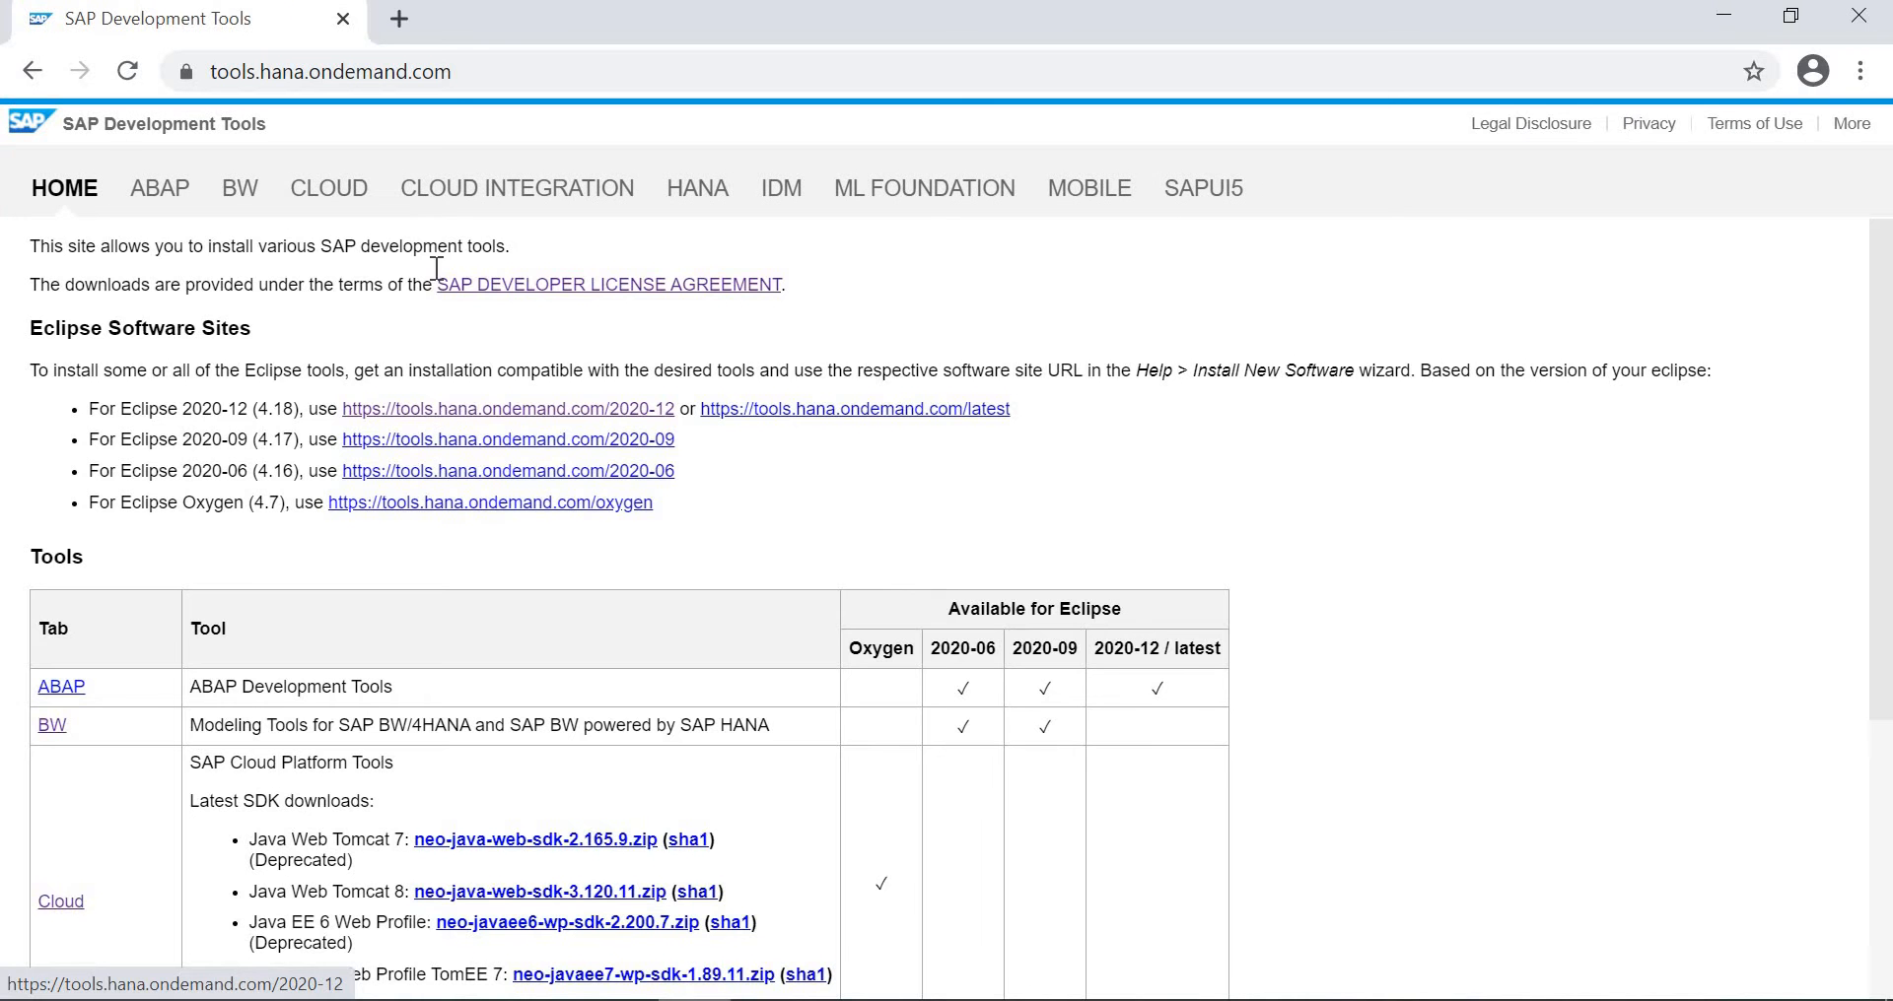
click(452, 77)
drag(451, 77, 216, 71)
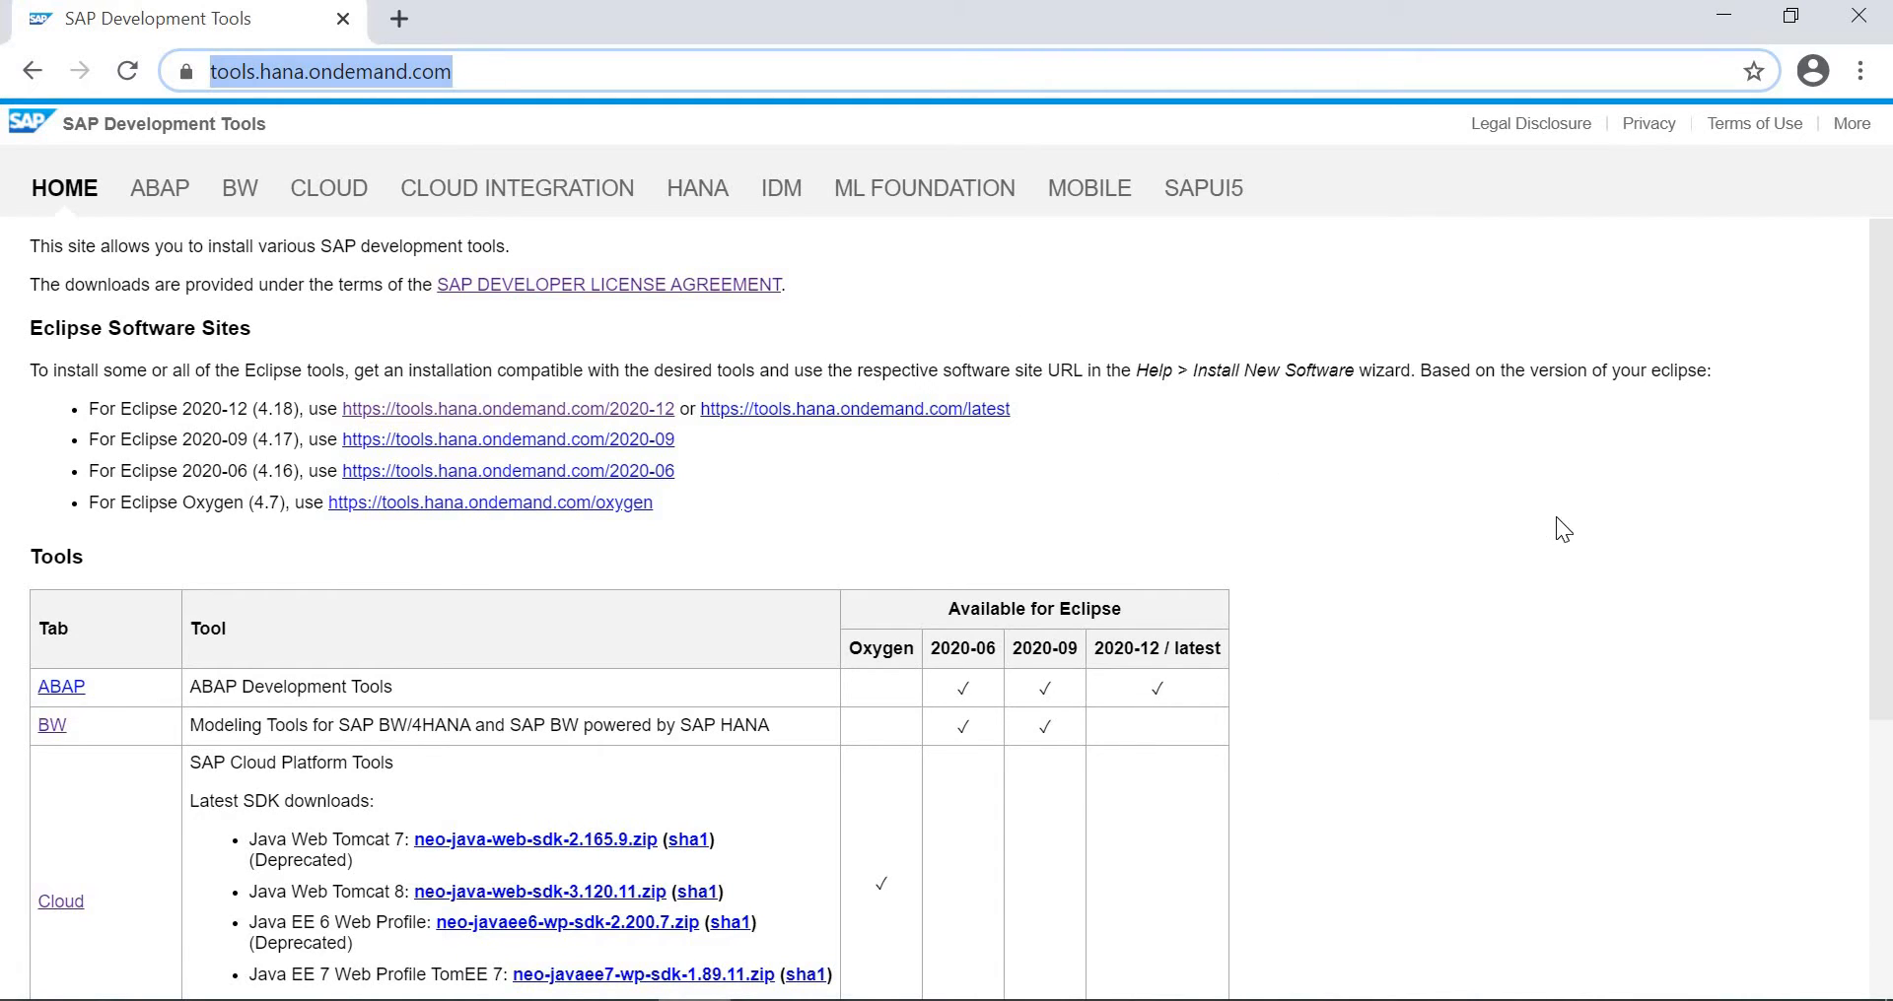
click(1743, 455)
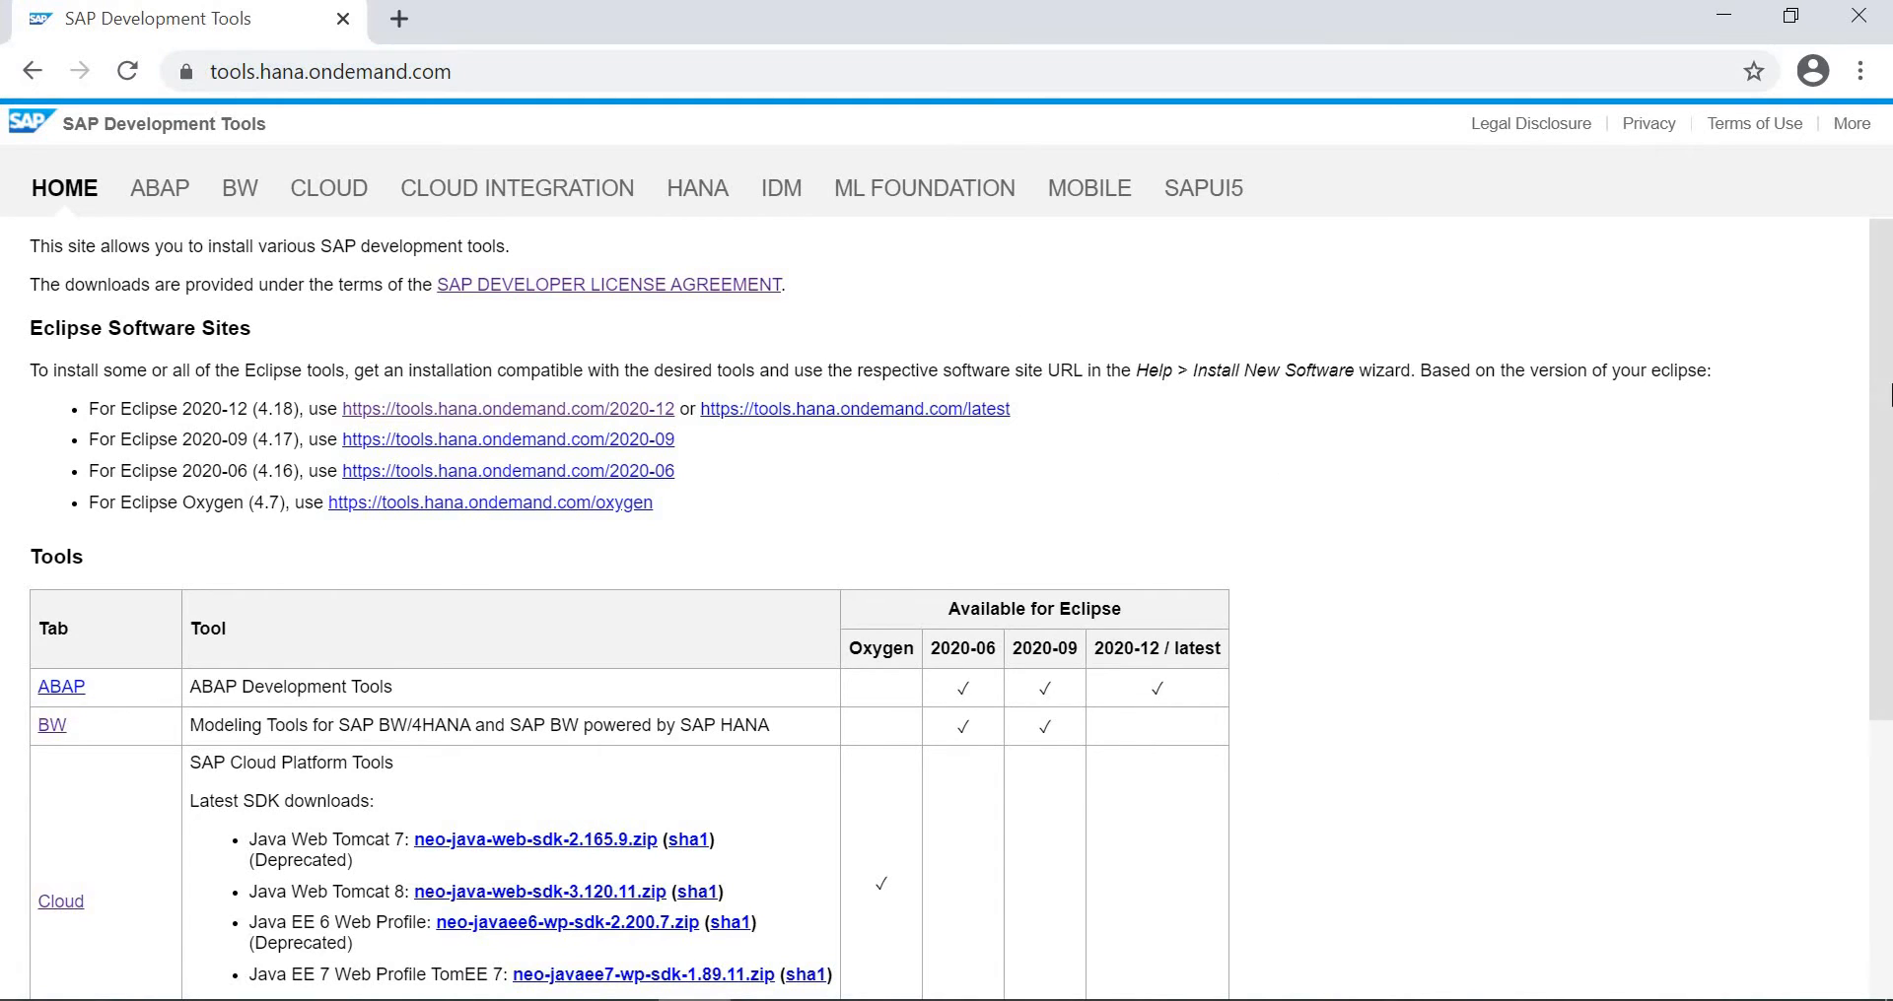
Open the BW link from the Tools table in a new tab and switch to that page.
scroll(1889, 468, down, 3)
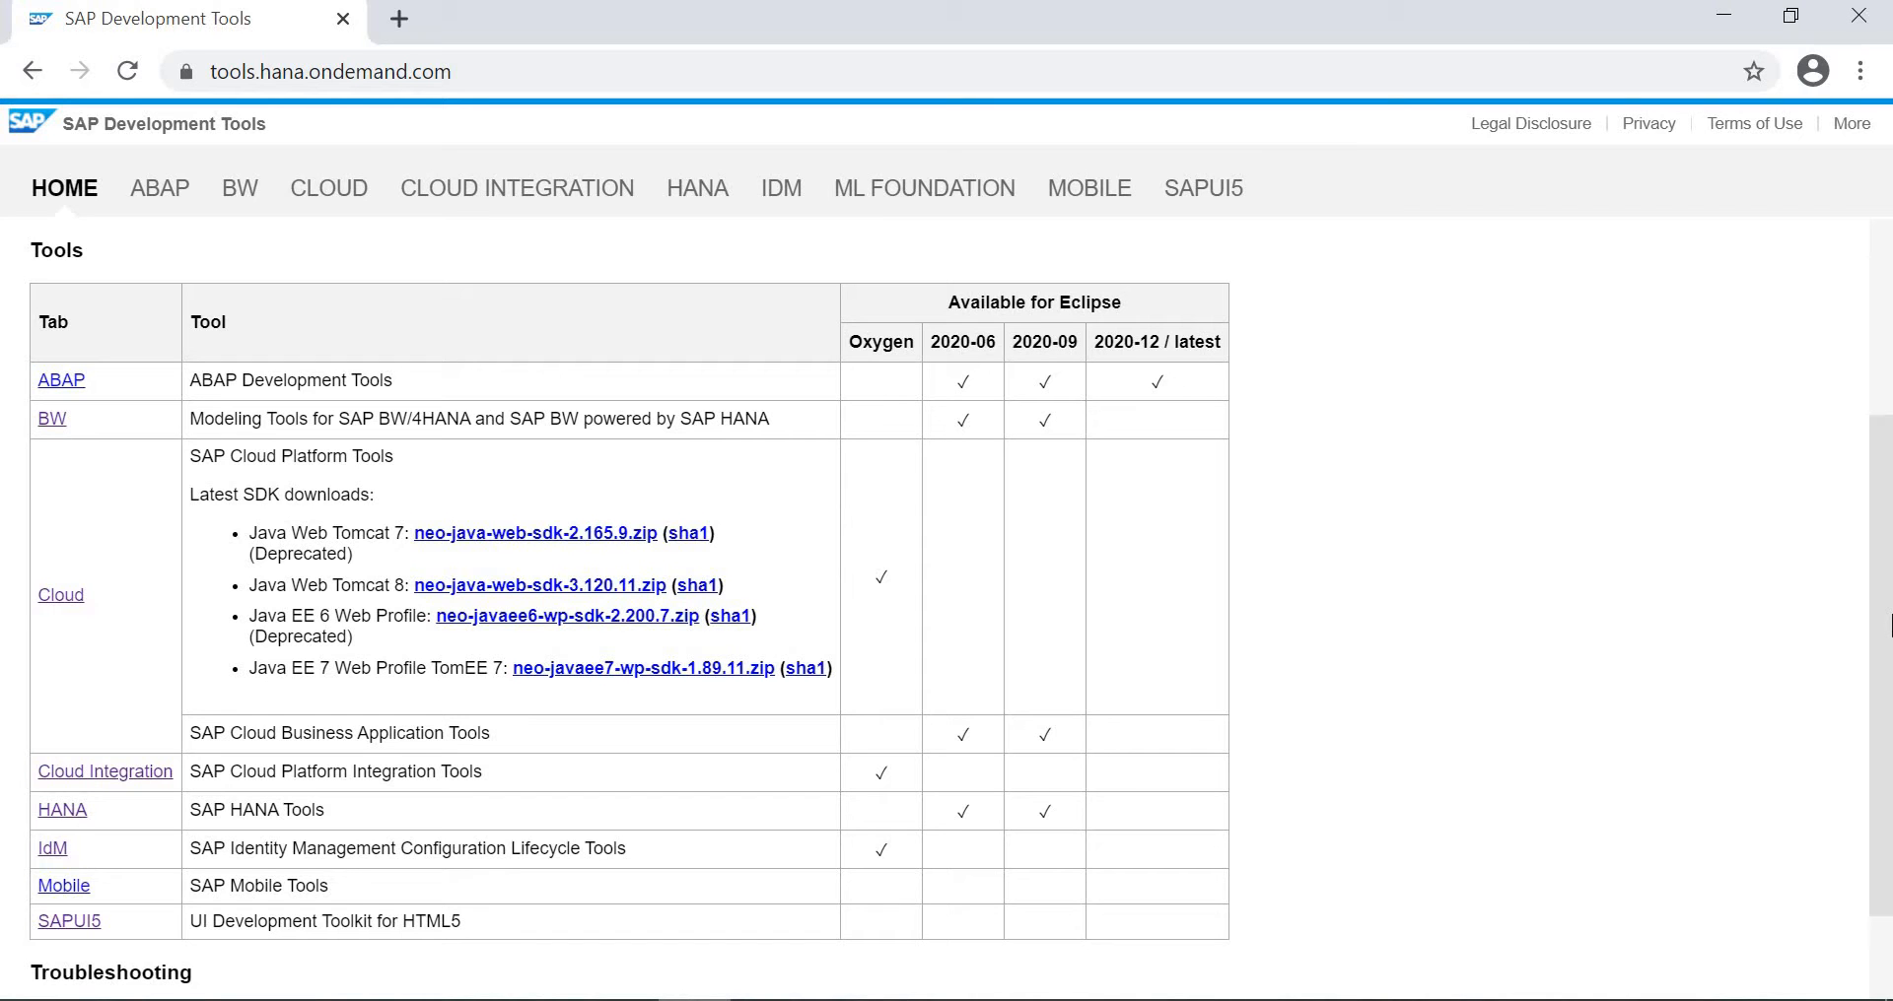
scroll(1880, 453, up, 3)
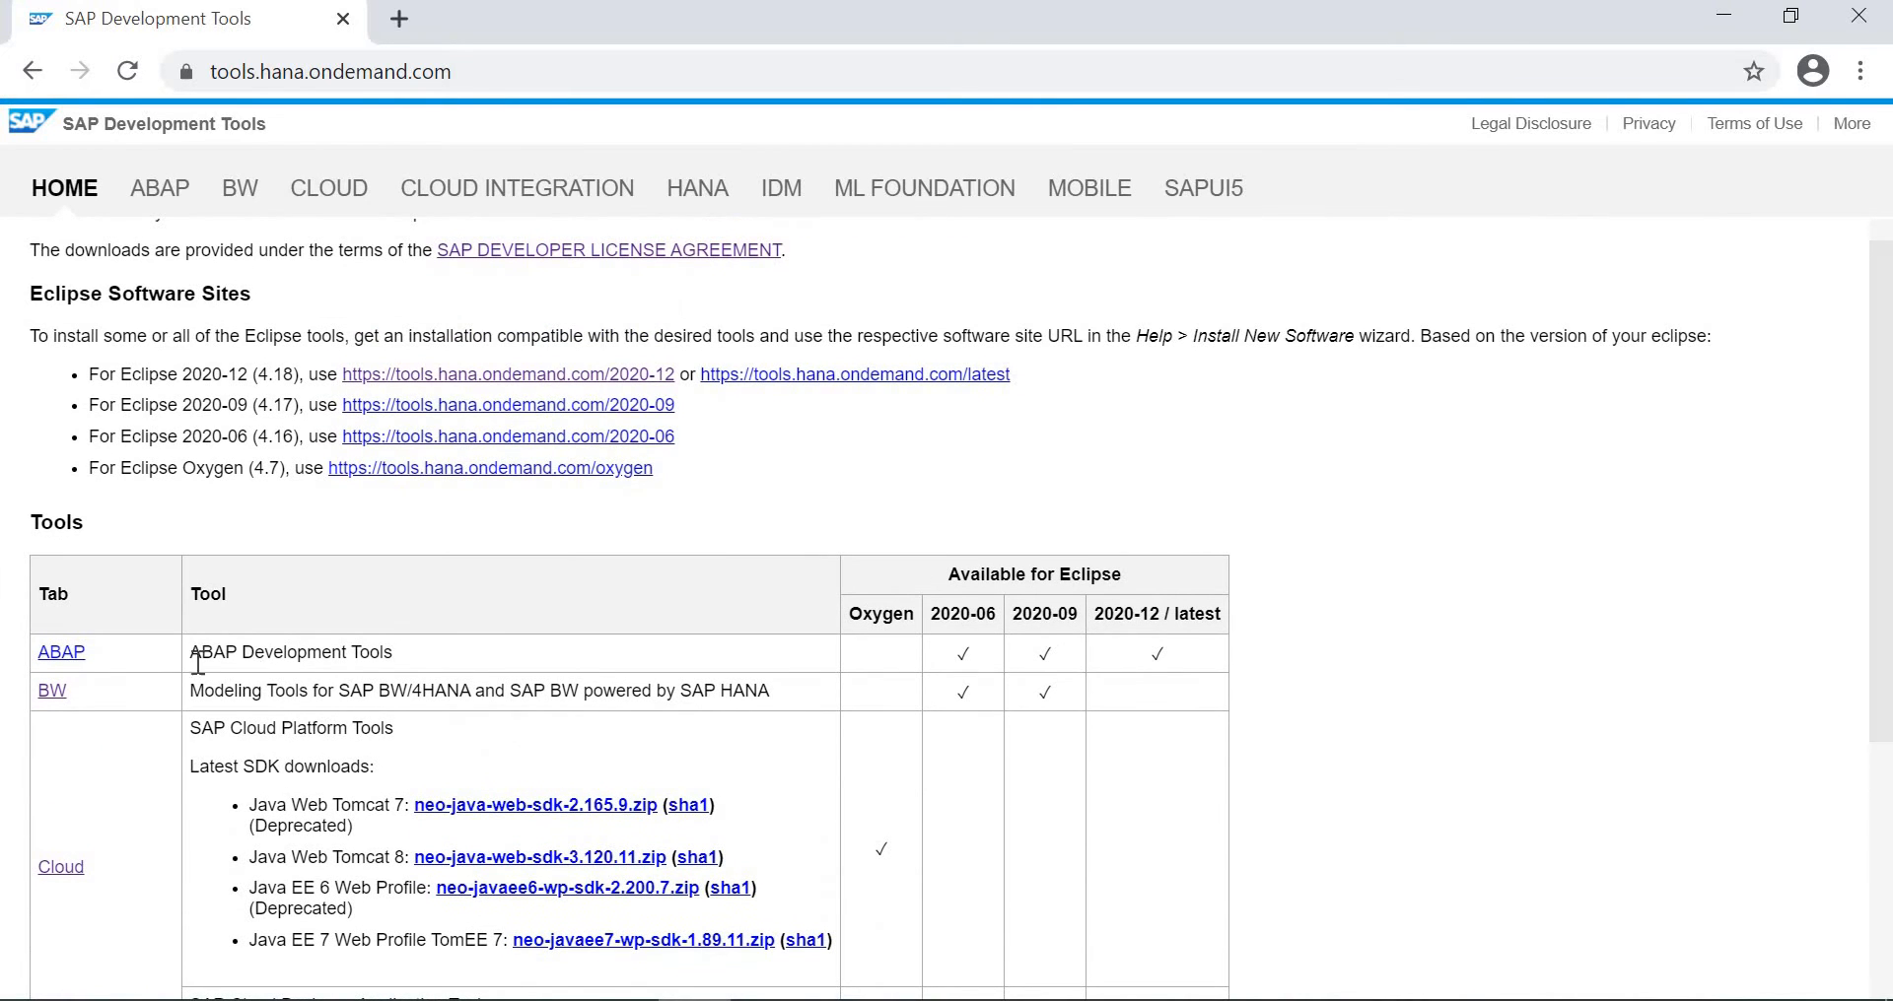
right_click(52, 692)
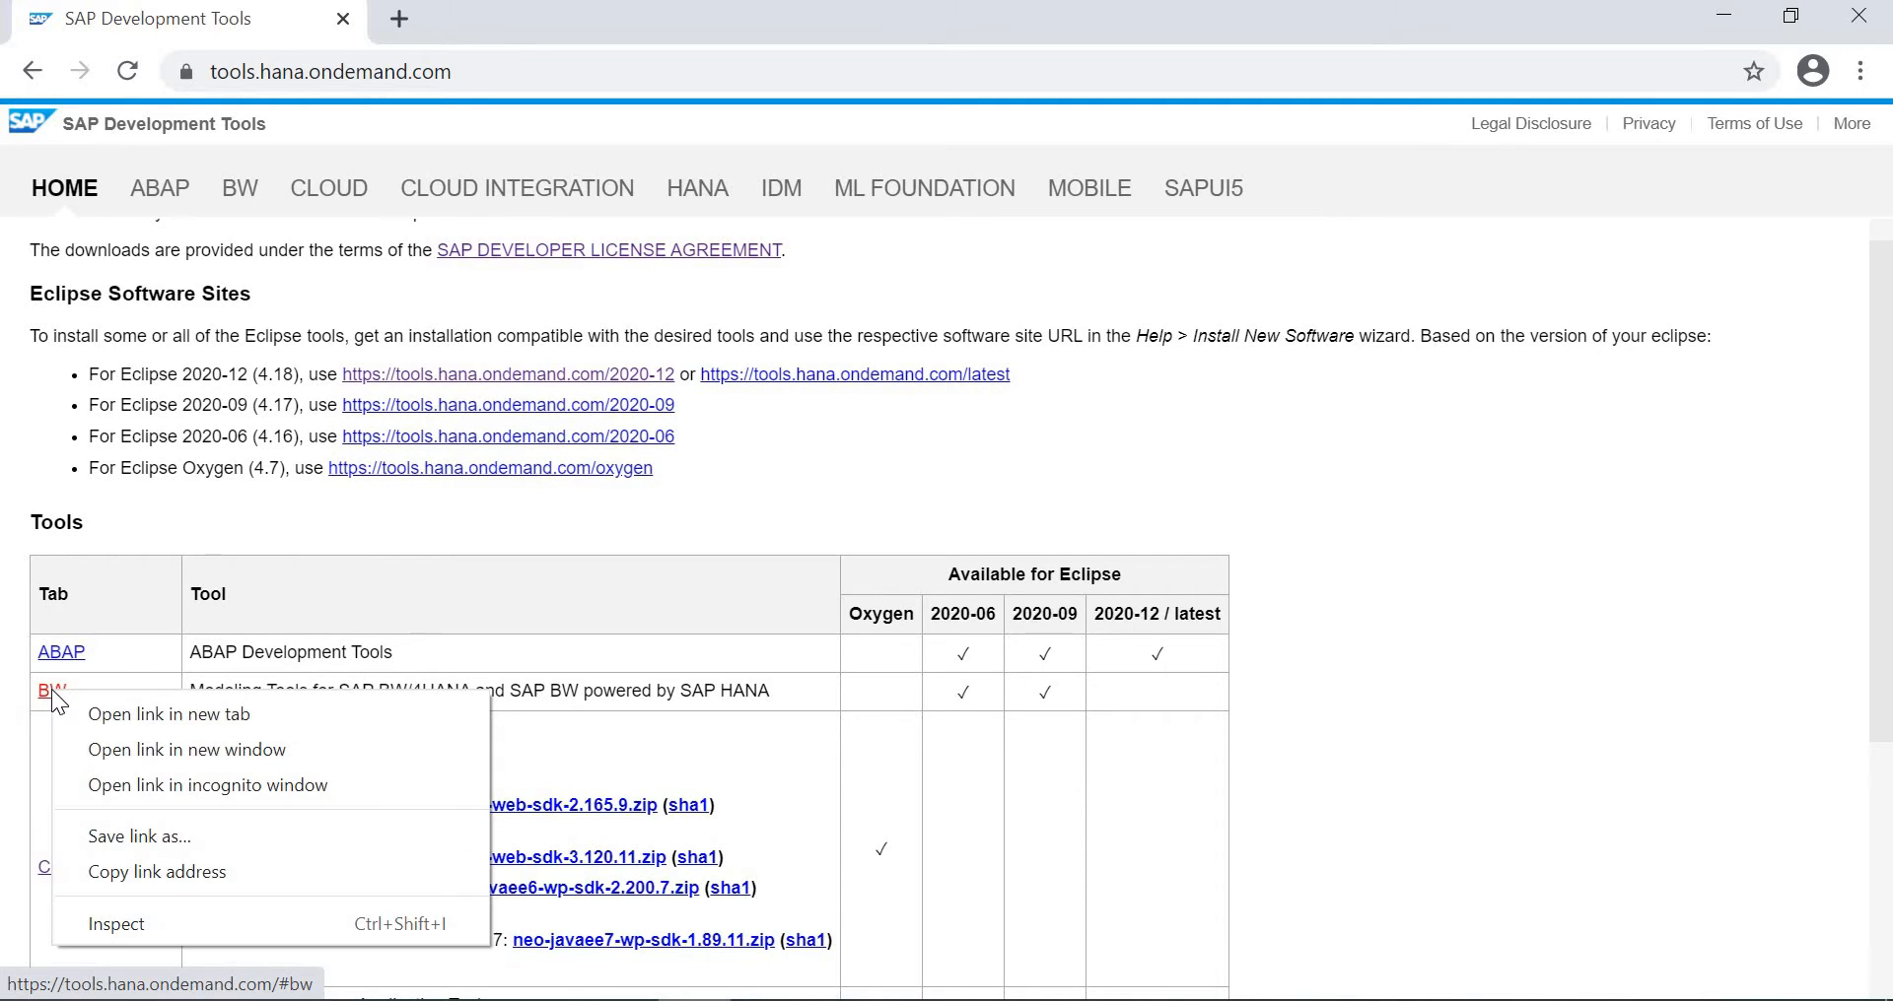
click(111, 699)
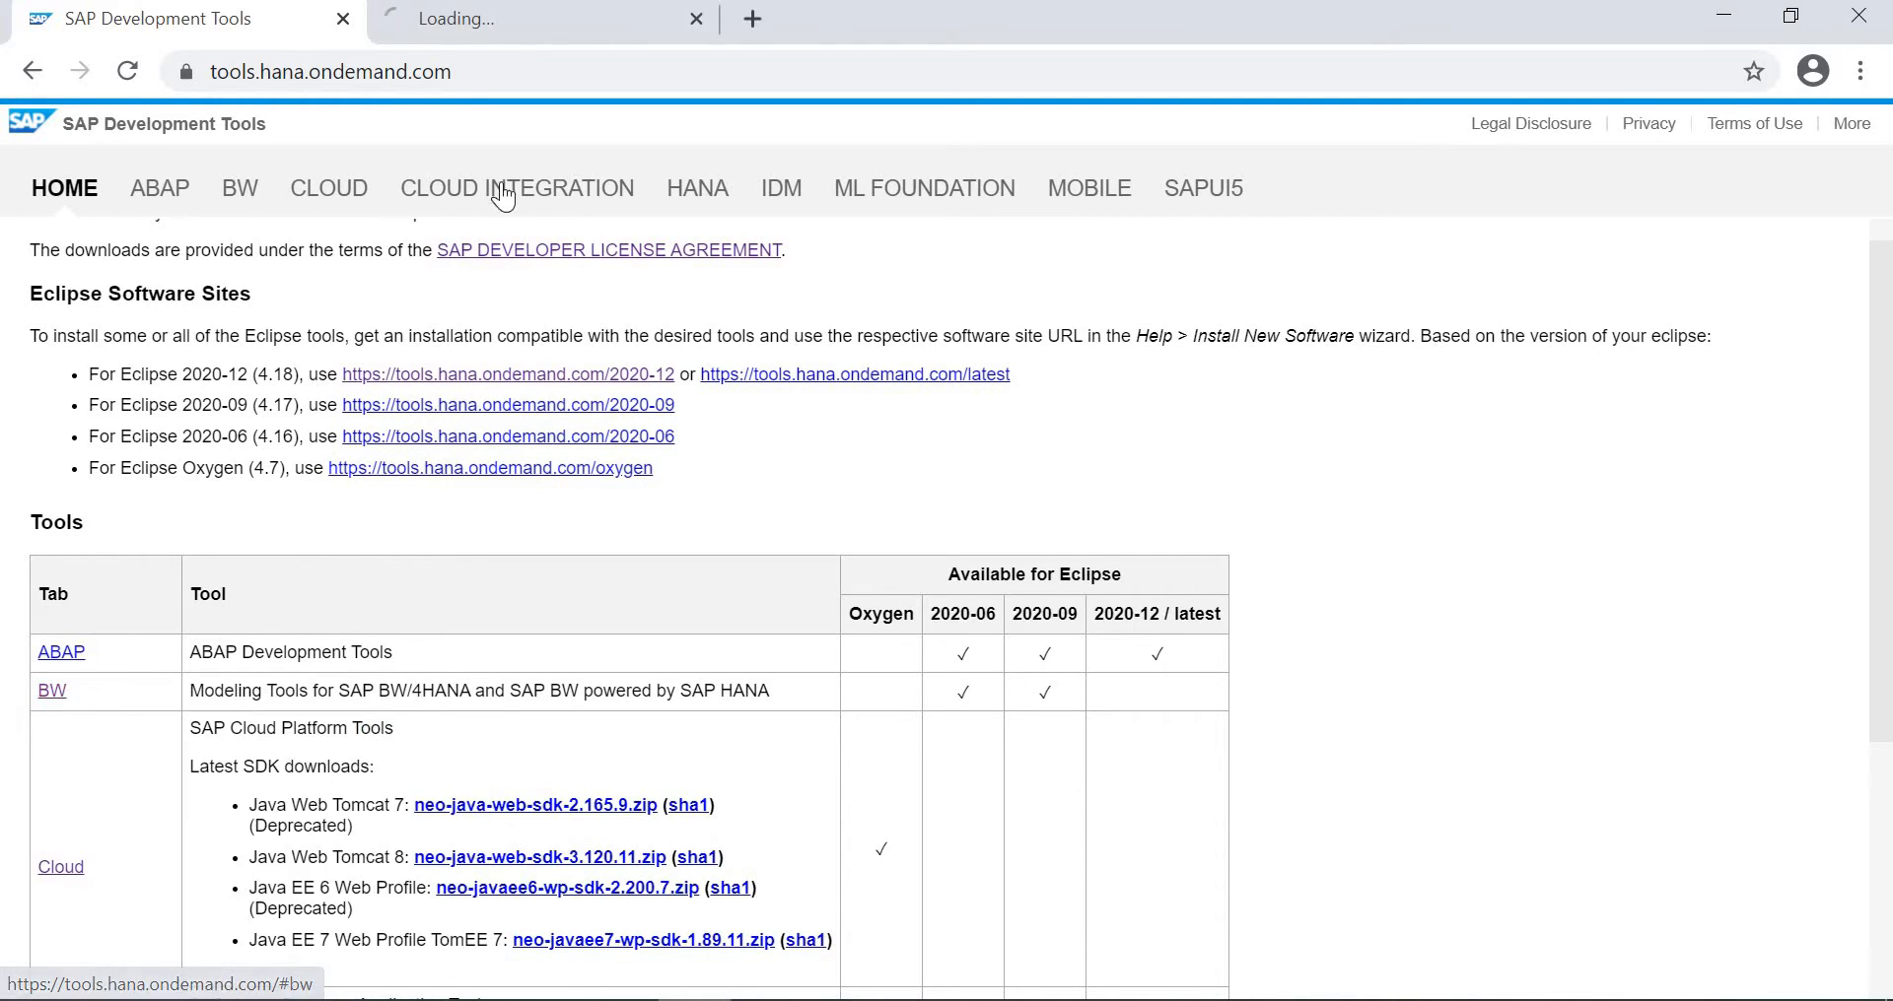
click(515, 30)
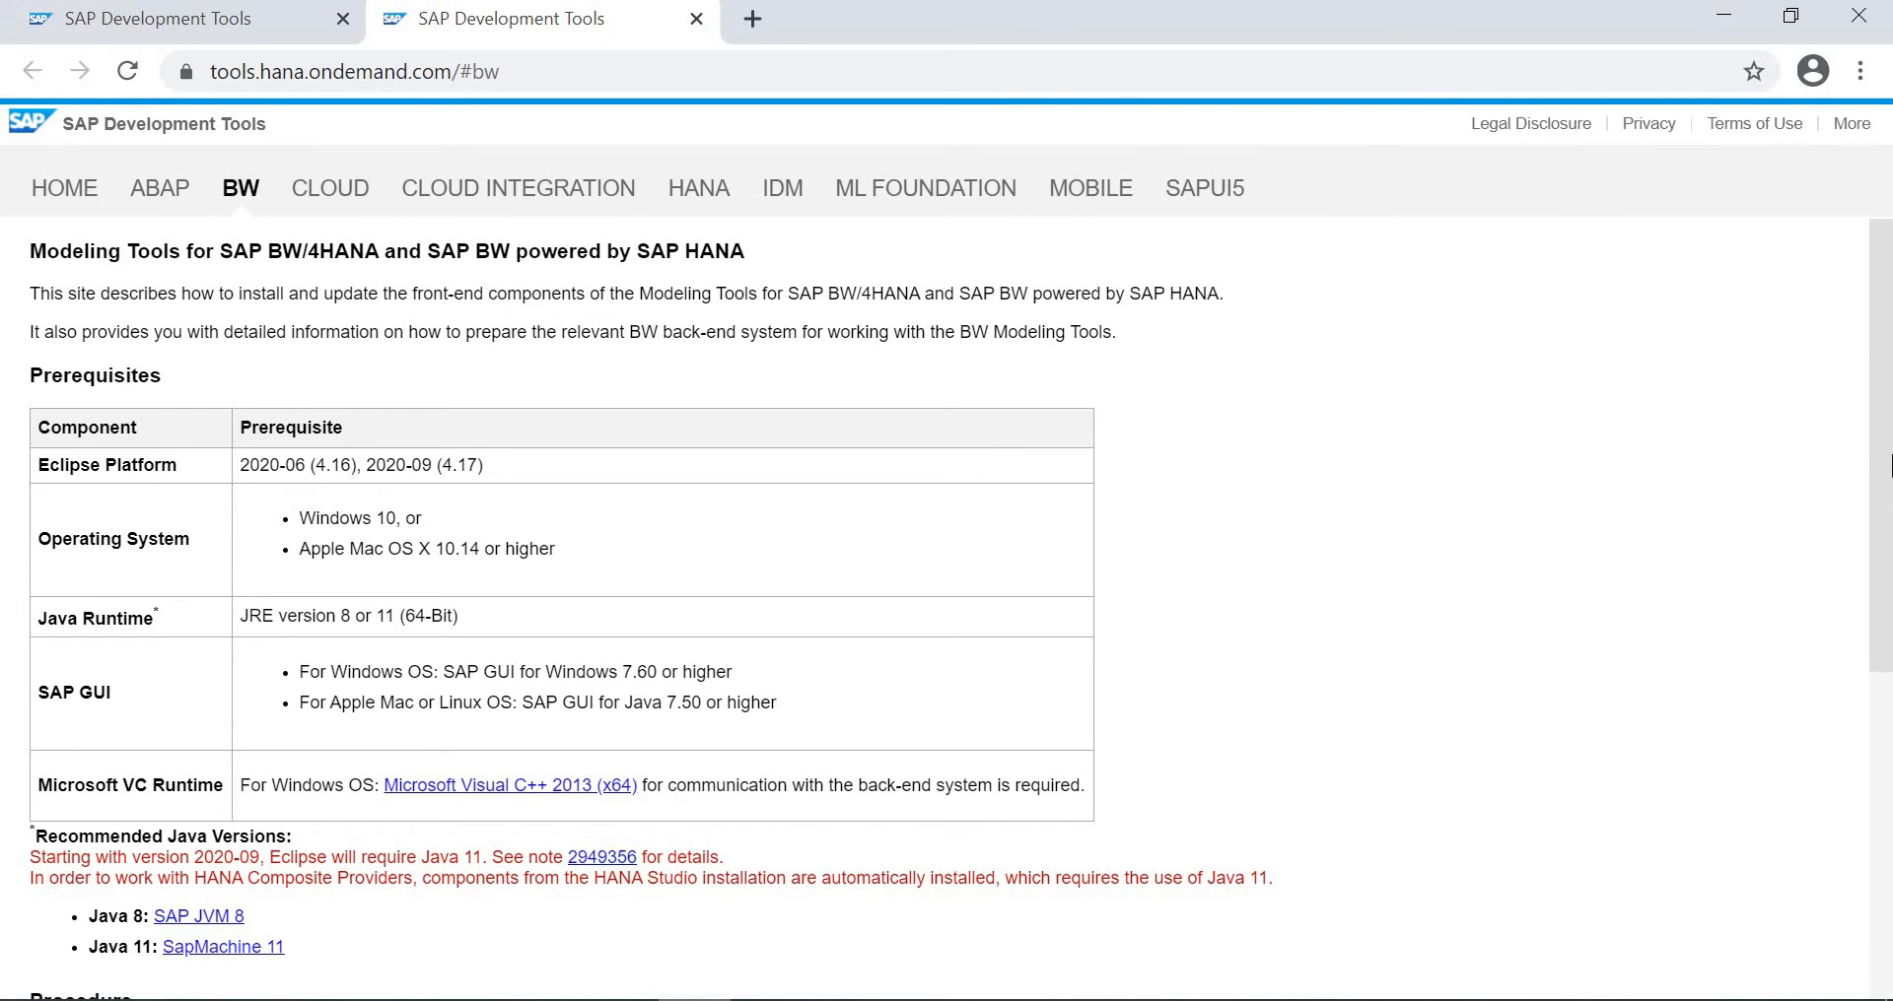
Follow the Eclipse IDE for Java Developers link in the Procedure section and download the Windows x86_64 package.
scroll(1889, 584, down, 2)
scroll(1889, 584, down, 2)
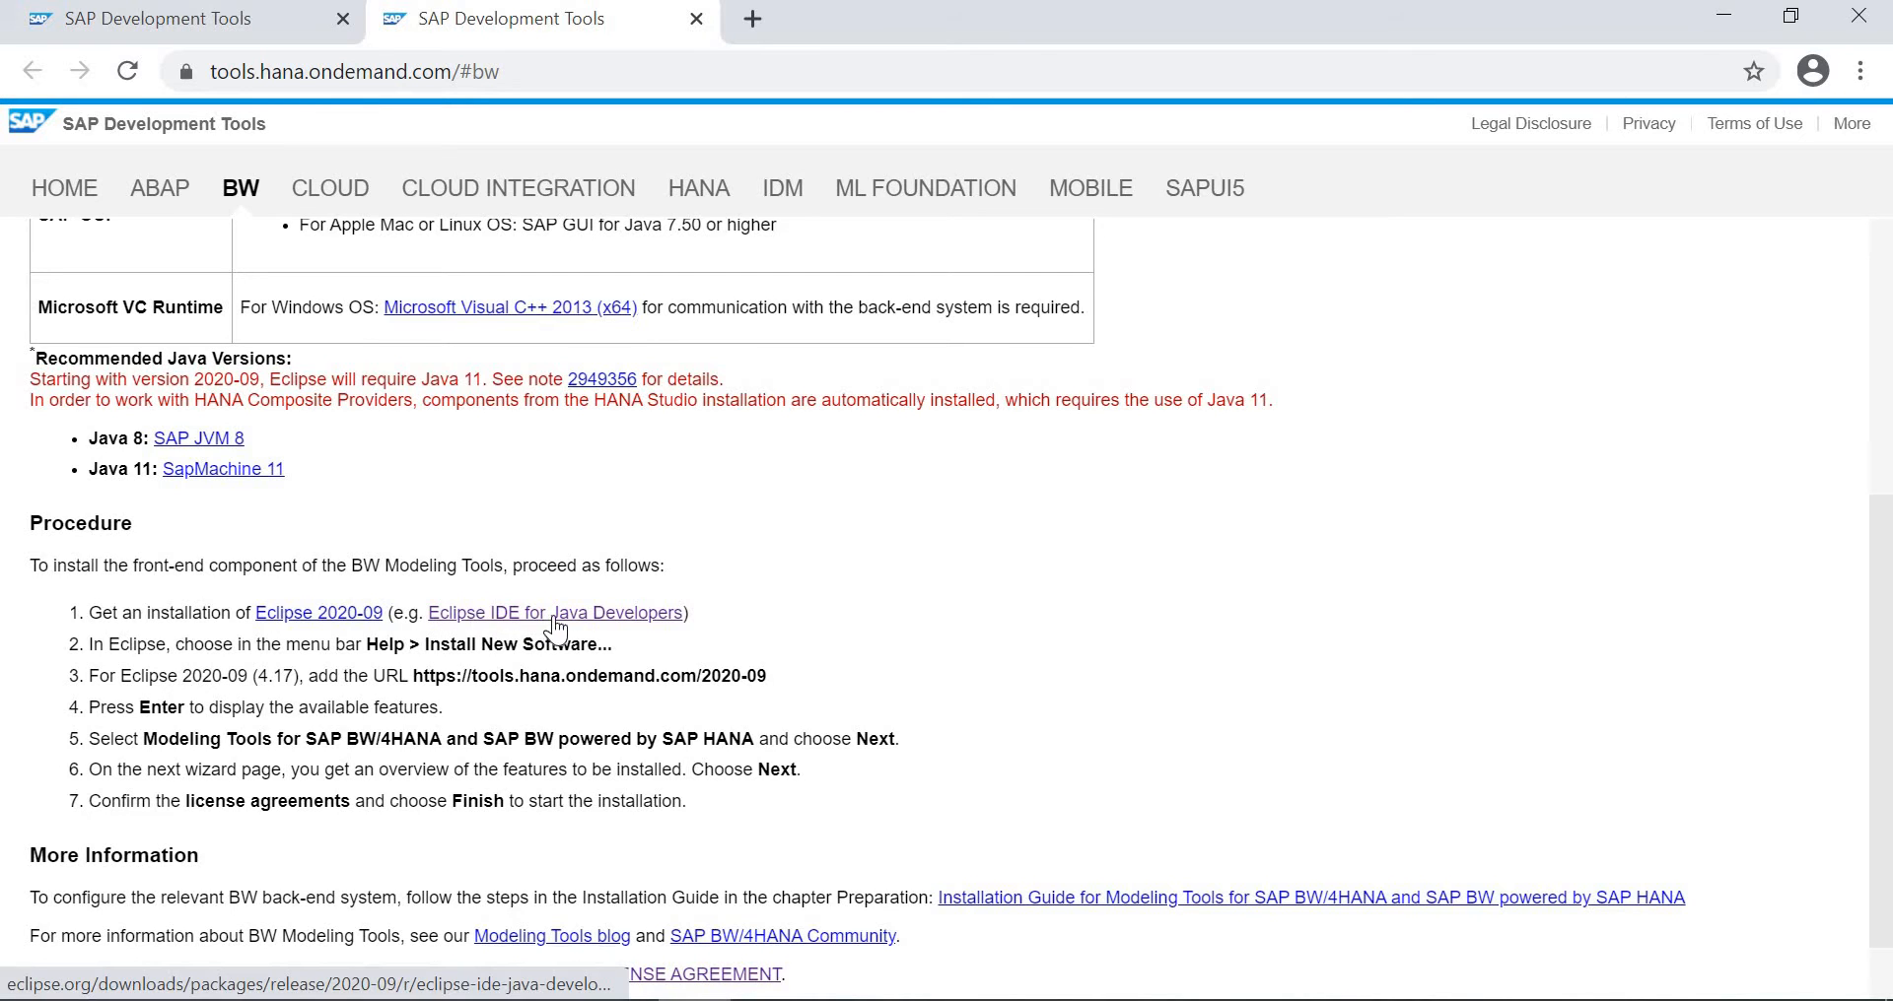
click(488, 616)
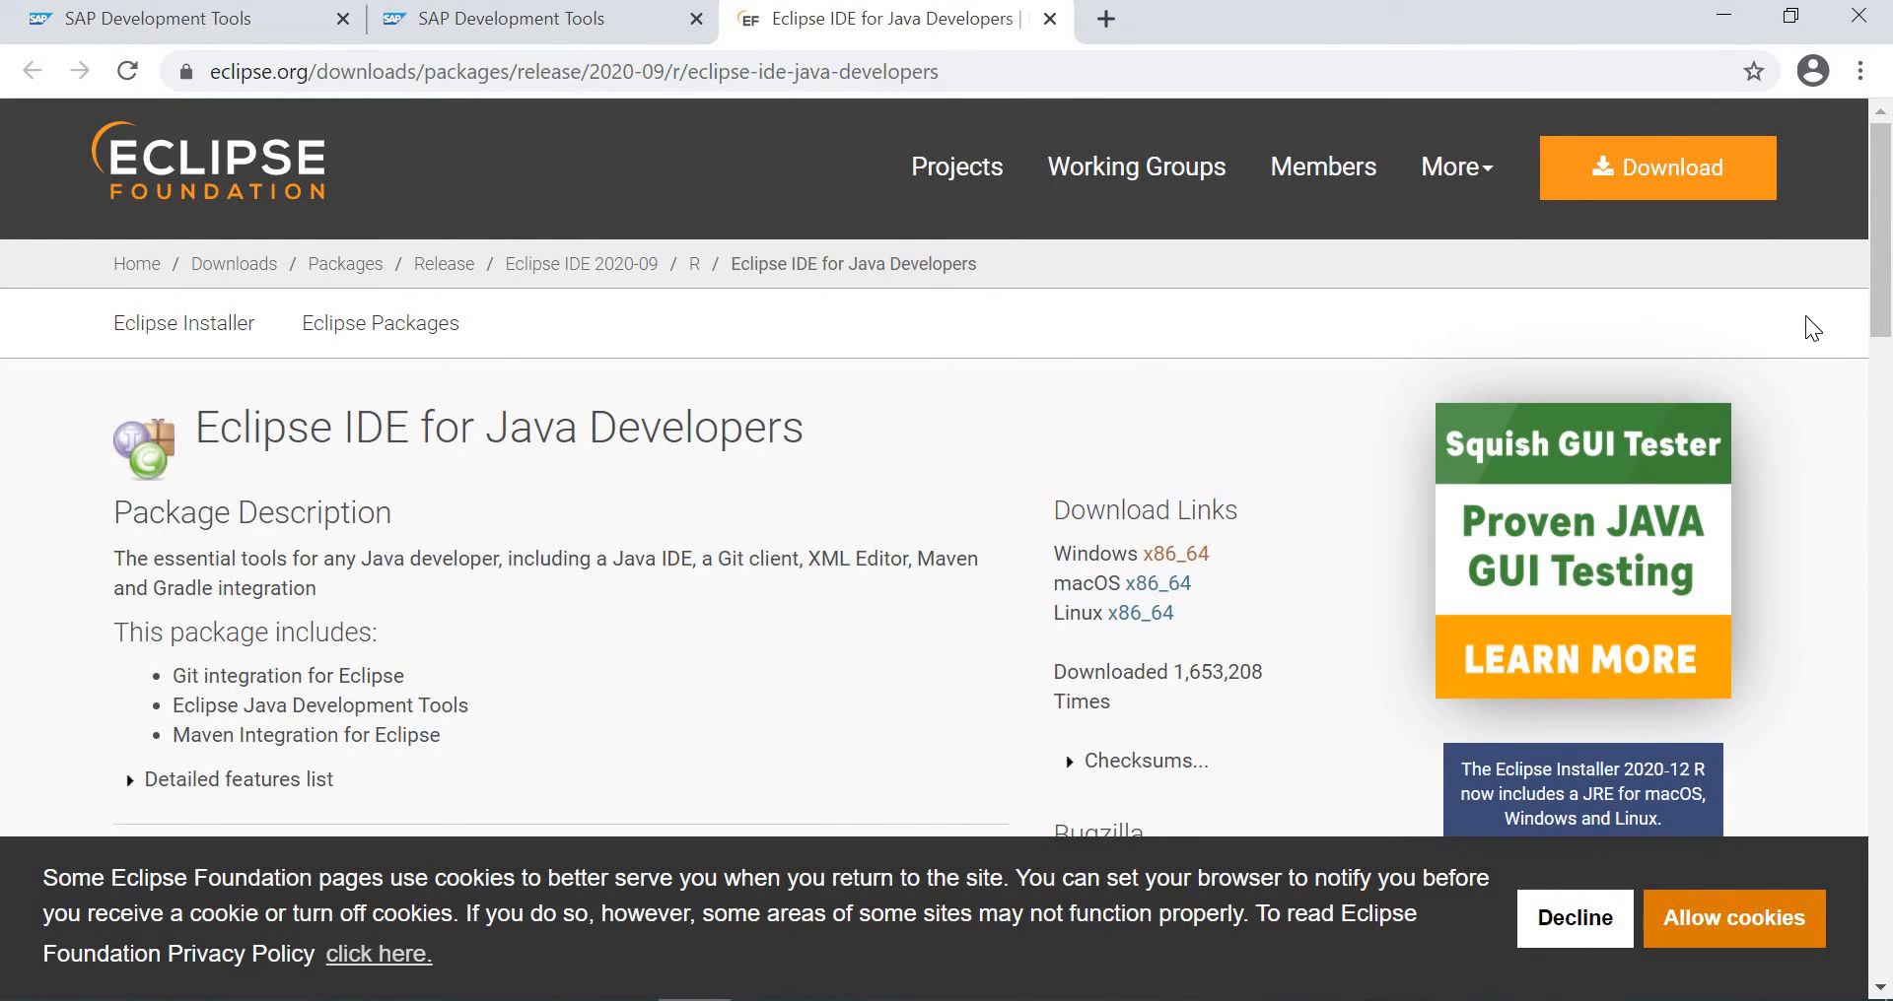
drag(1888, 298, 1158, 492)
click(1174, 558)
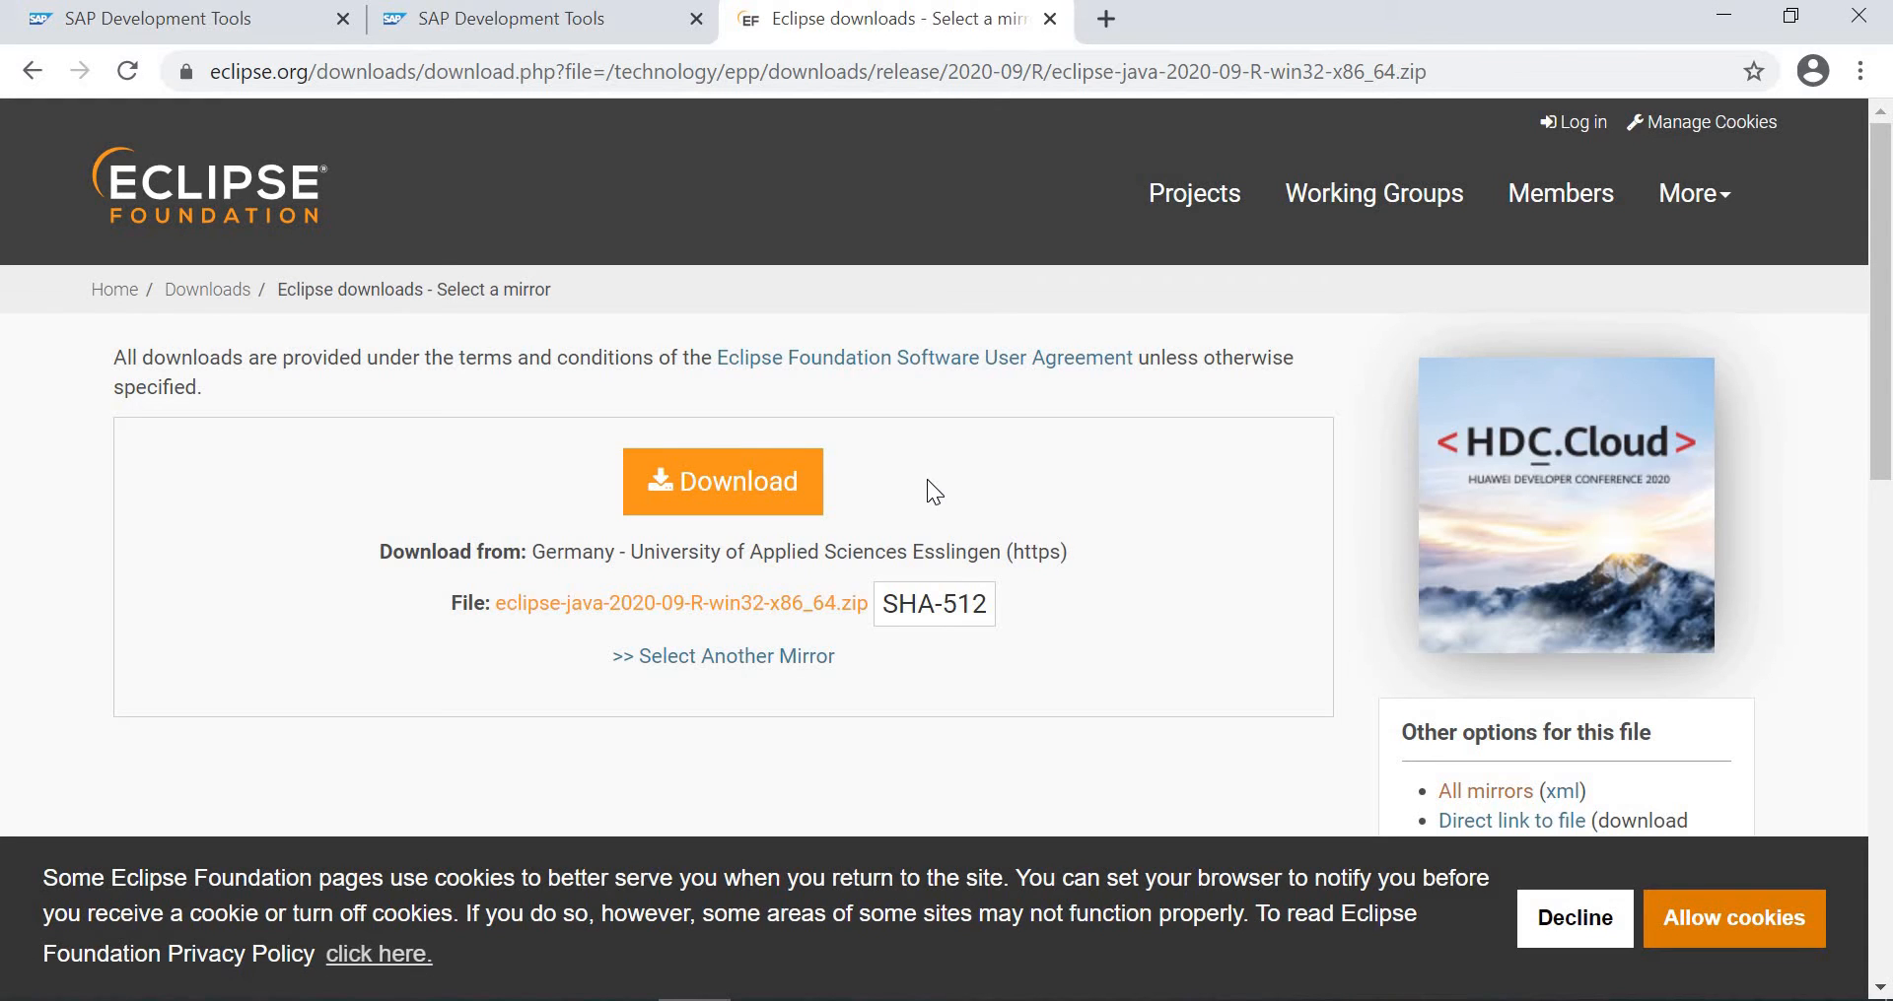
click(761, 504)
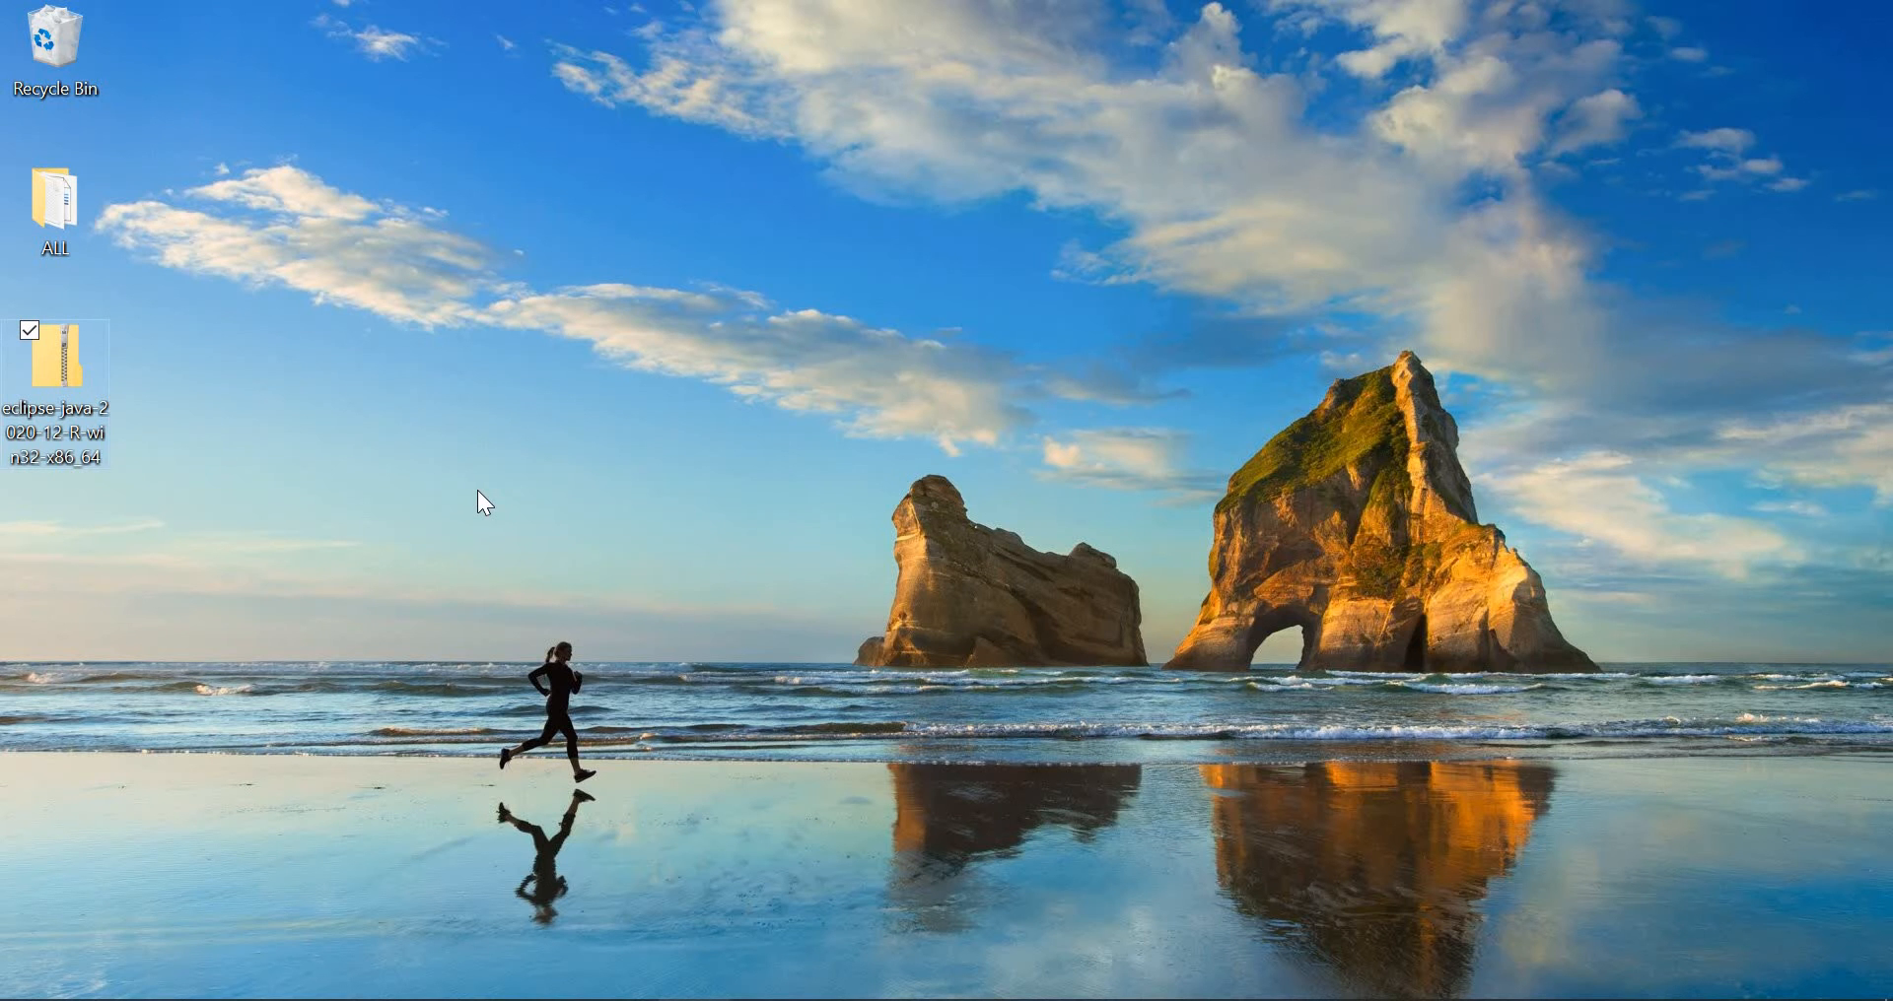
Open the eclipse-java-2020-12-R-win32-x86_64 archive on the desktop and go into its eclipse folder.
click(477, 491)
double_click(73, 420)
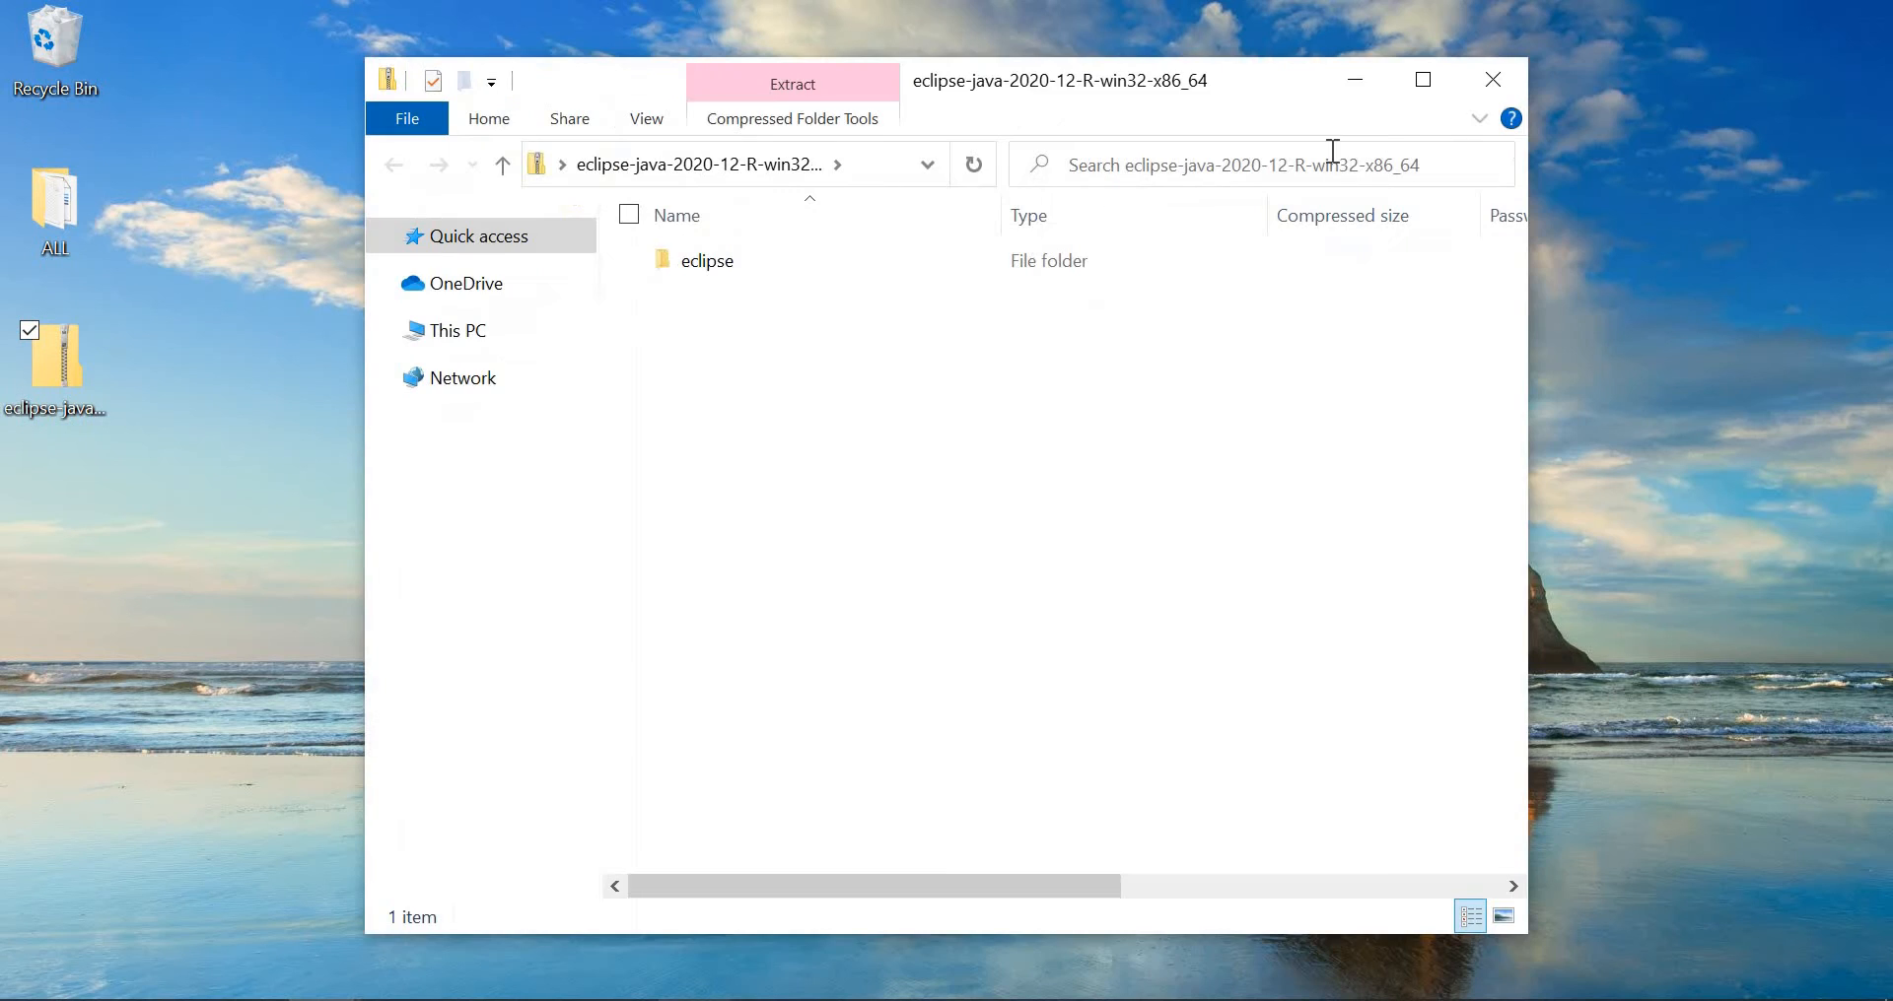
click(1422, 79)
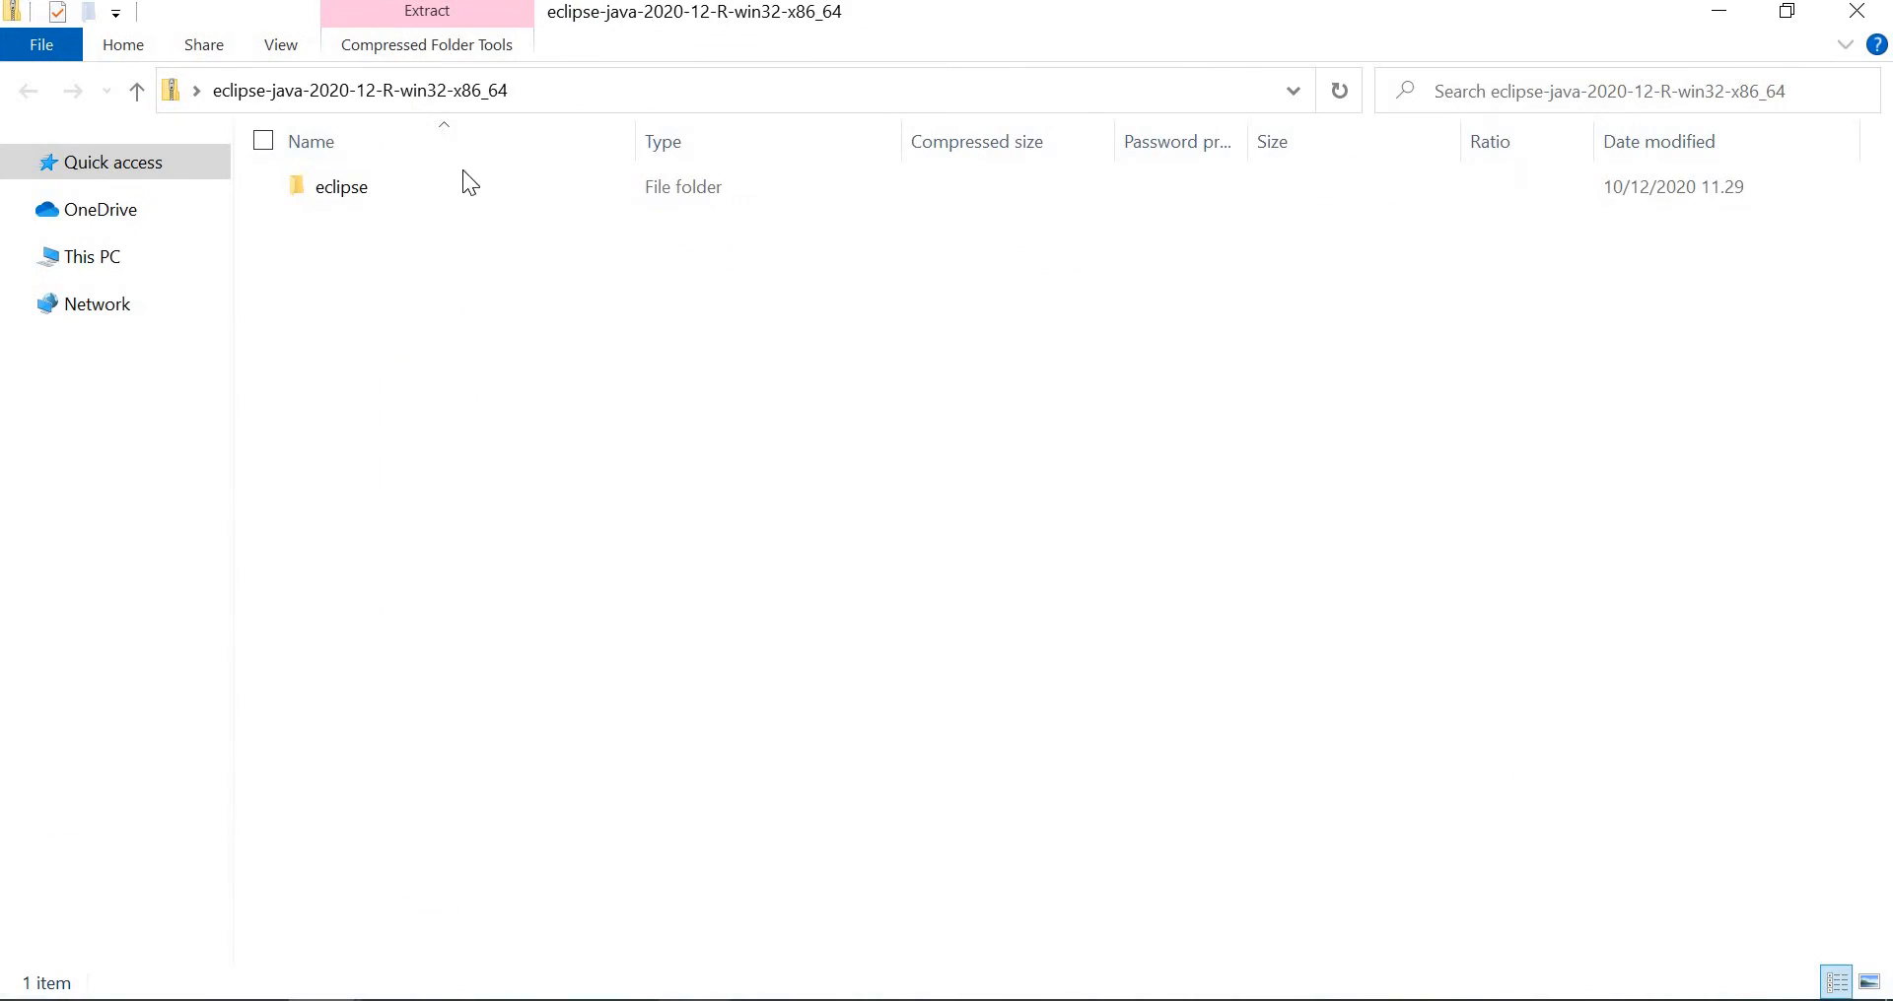
double_click(380, 189)
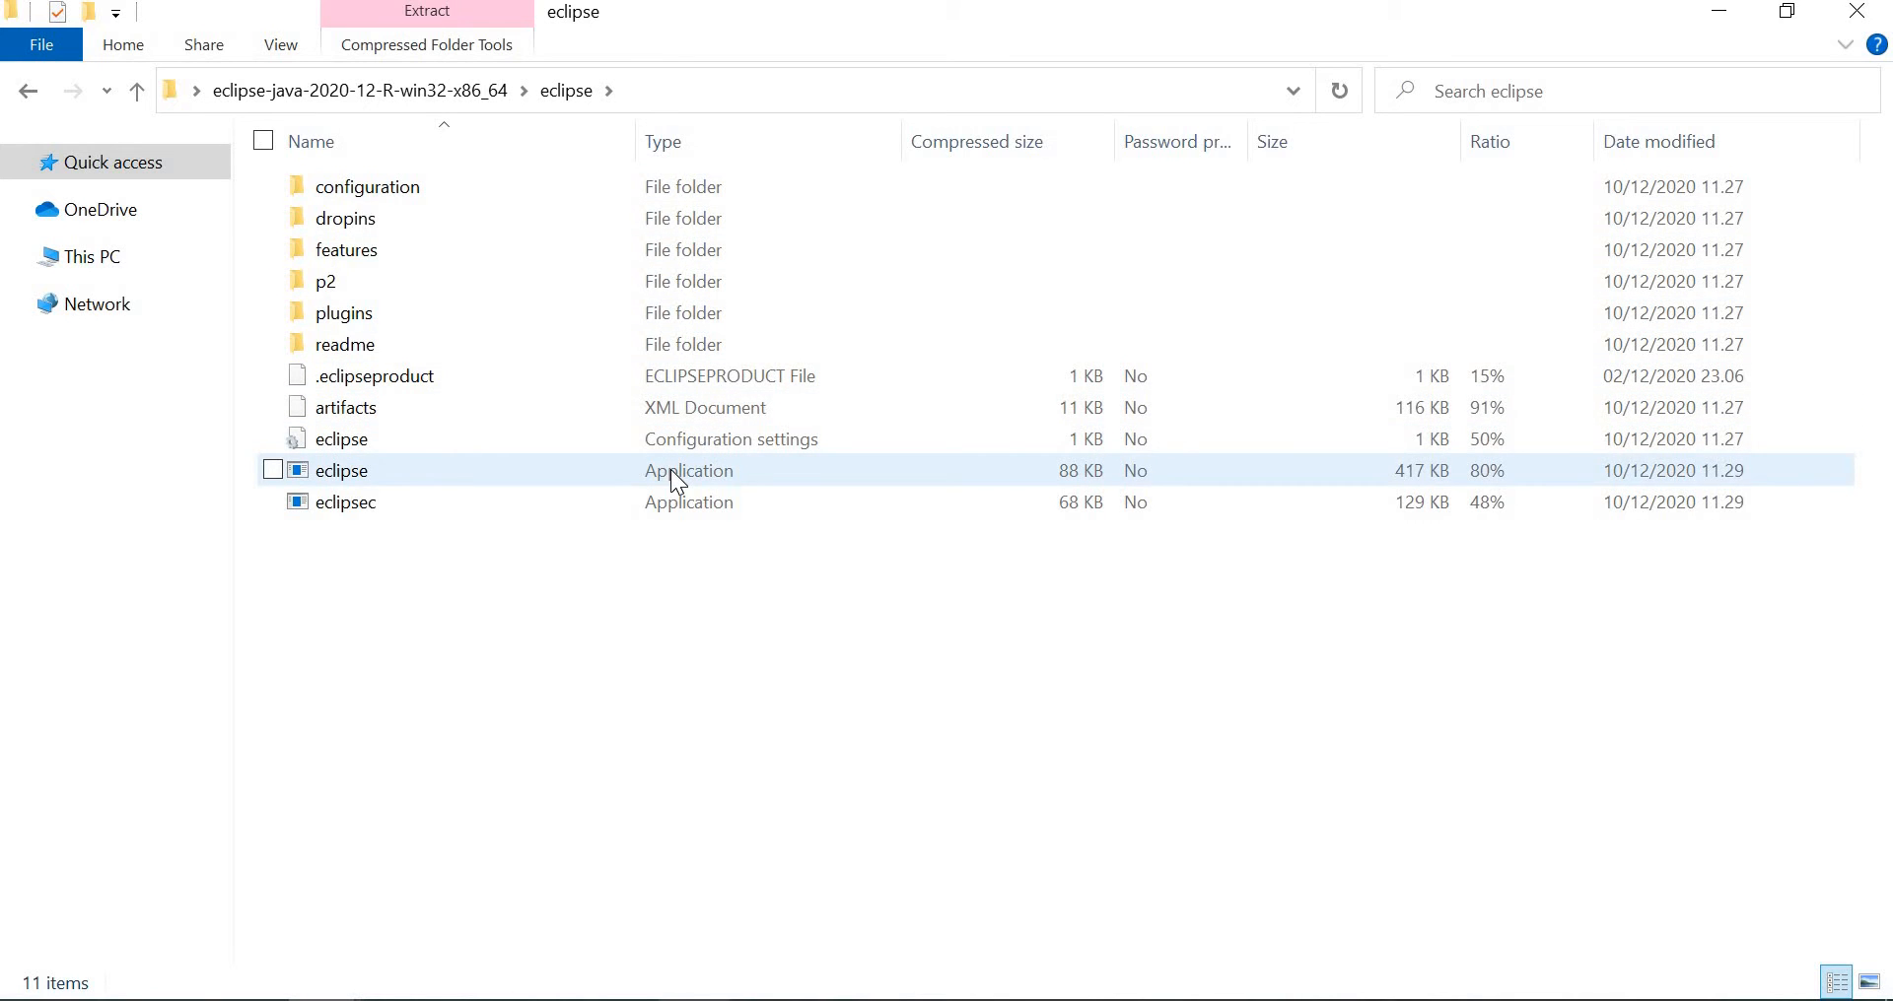
Open the eclipse application inside the archive and choose to extract all files to C:\HANA Tools.
click(610, 473)
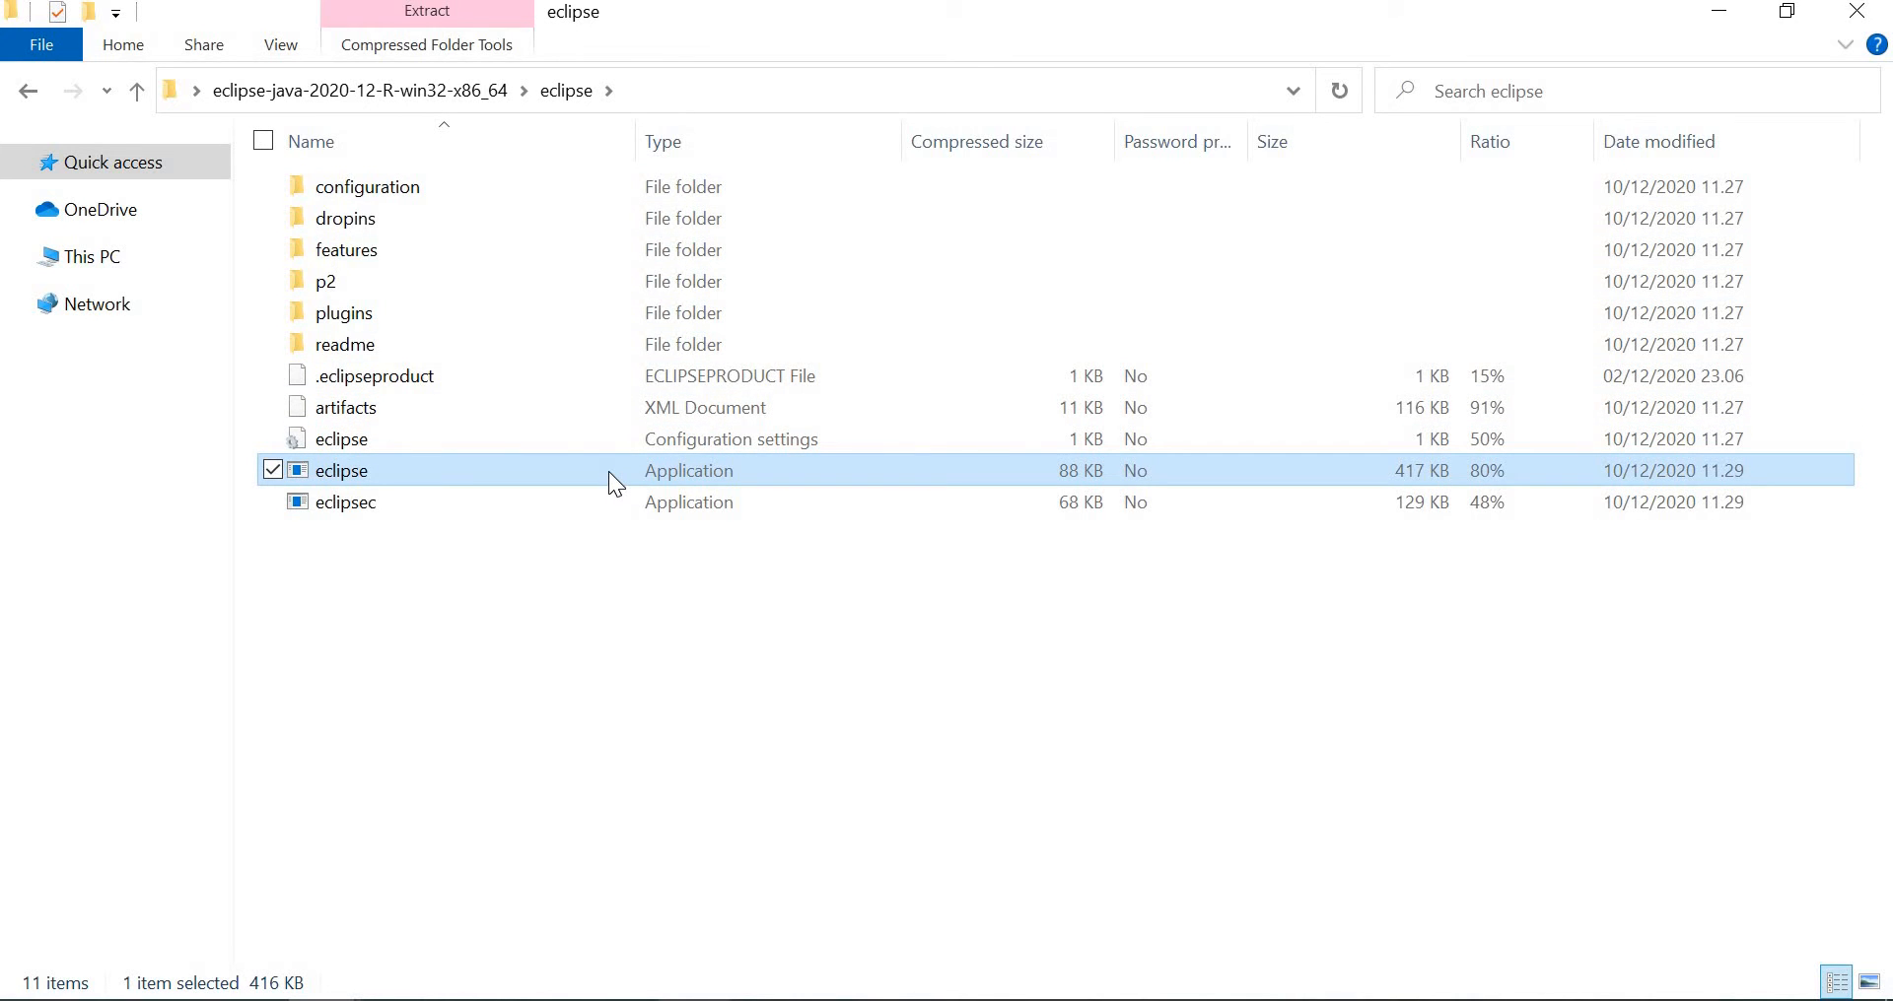
right_click(608, 472)
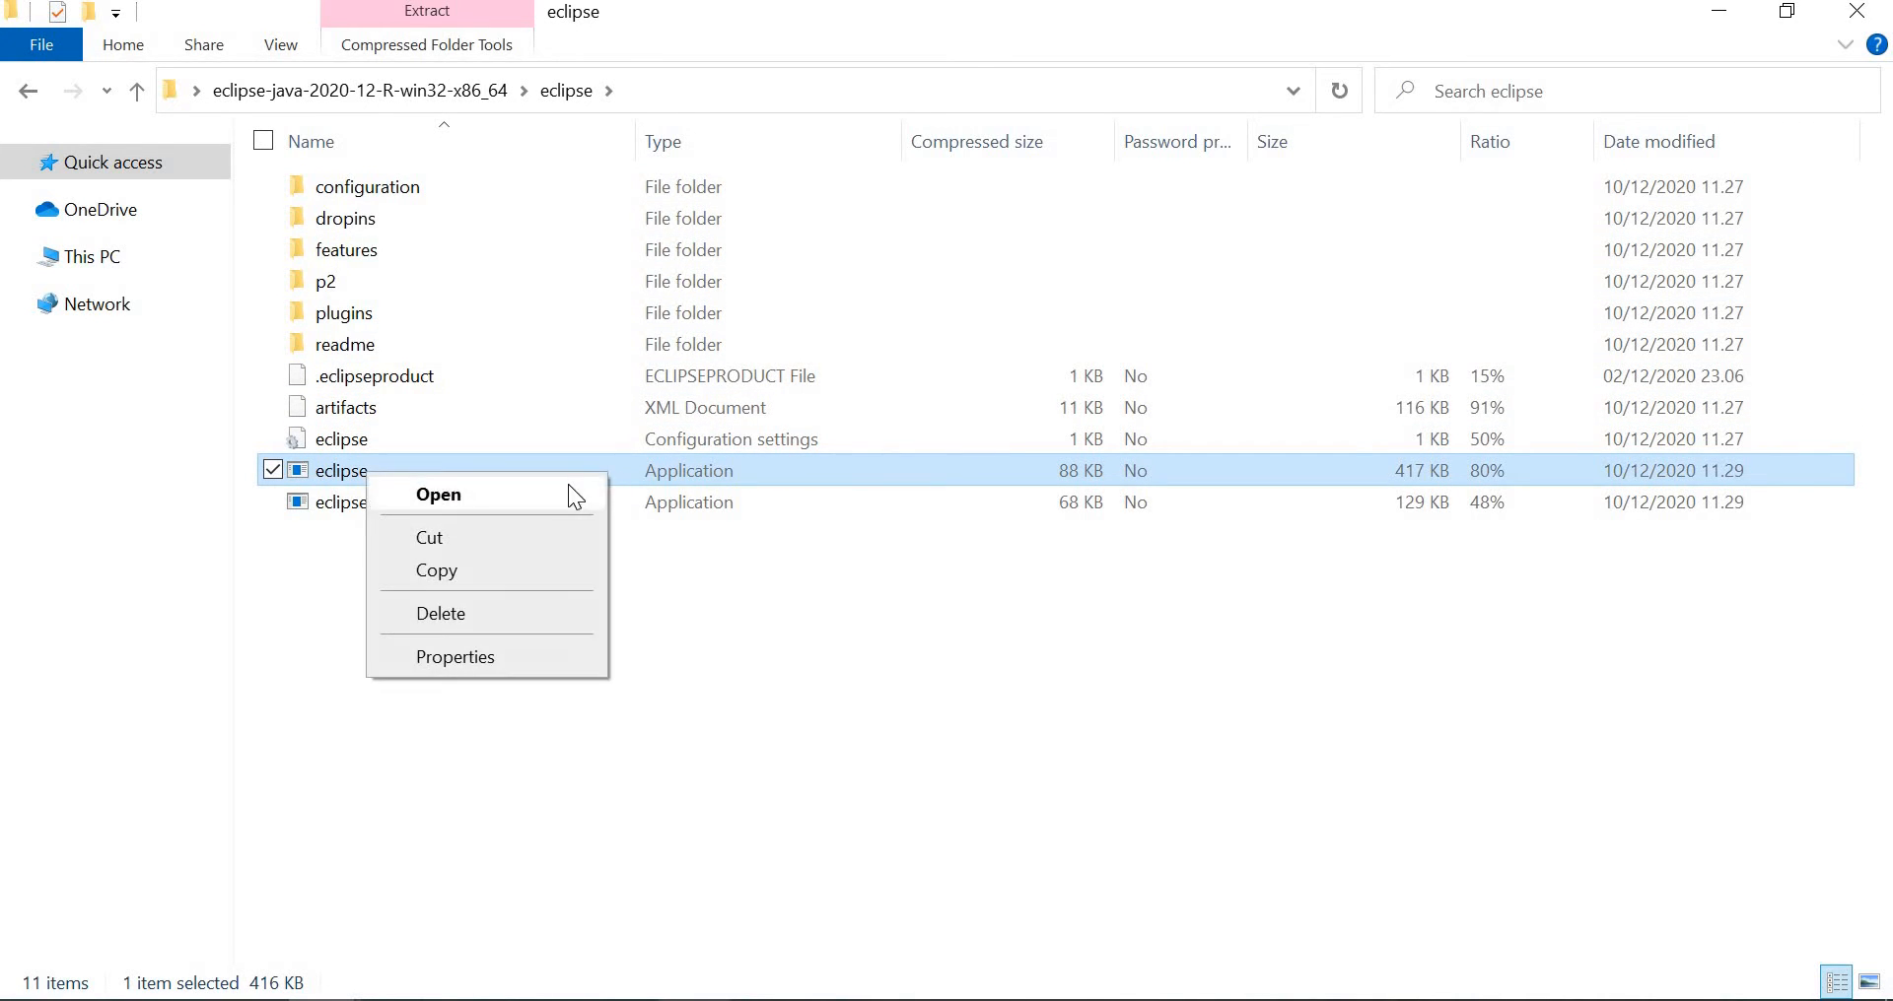
click(568, 483)
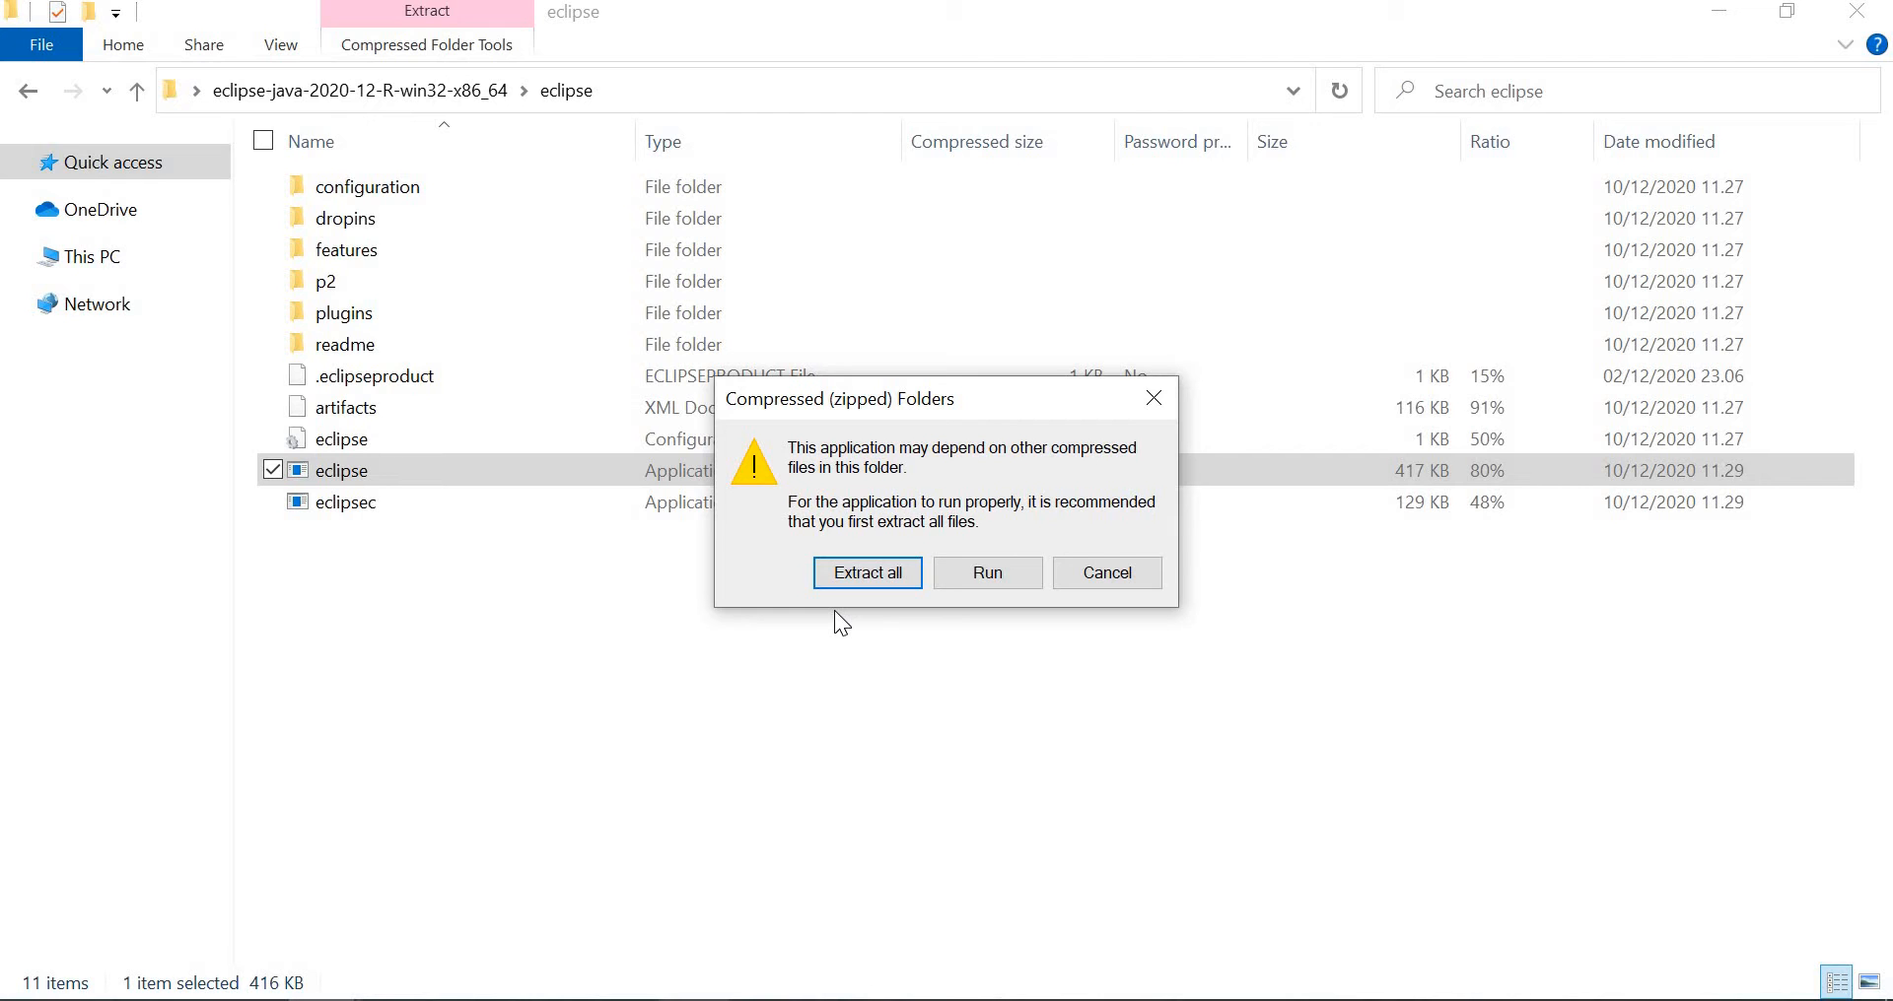
mouse_move(320, 1000)
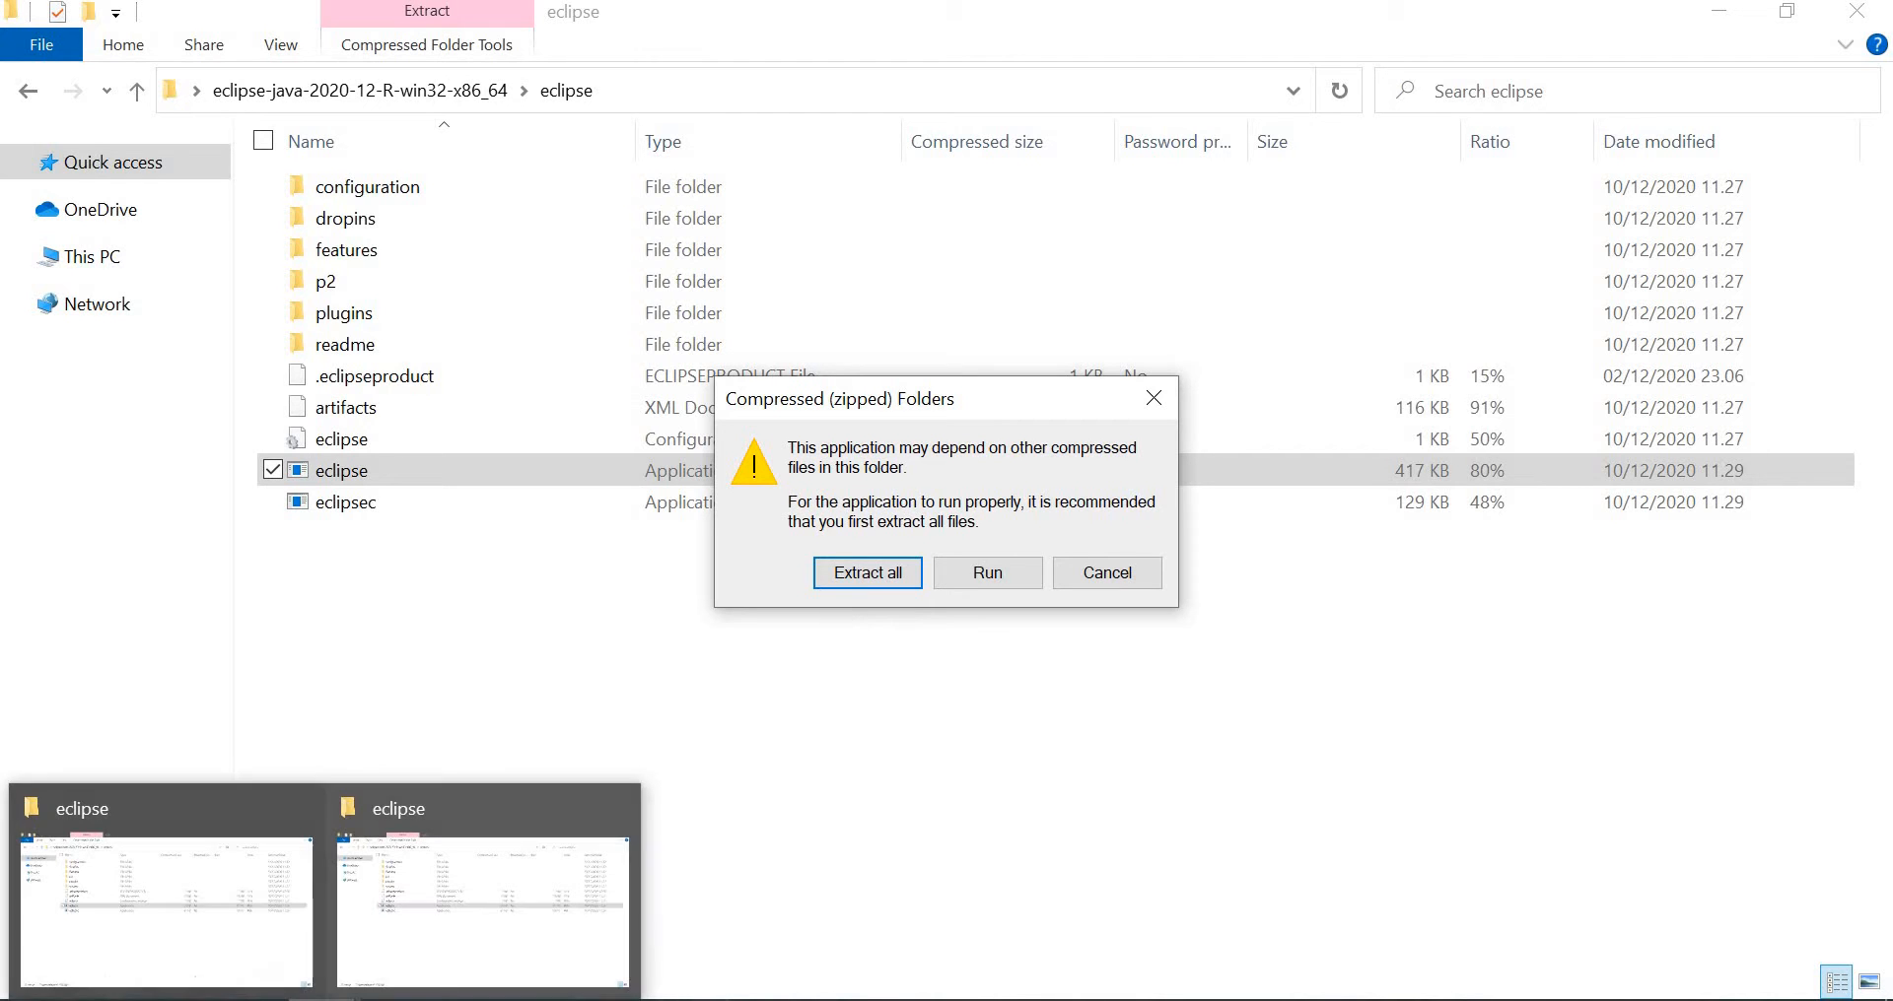
click(225, 884)
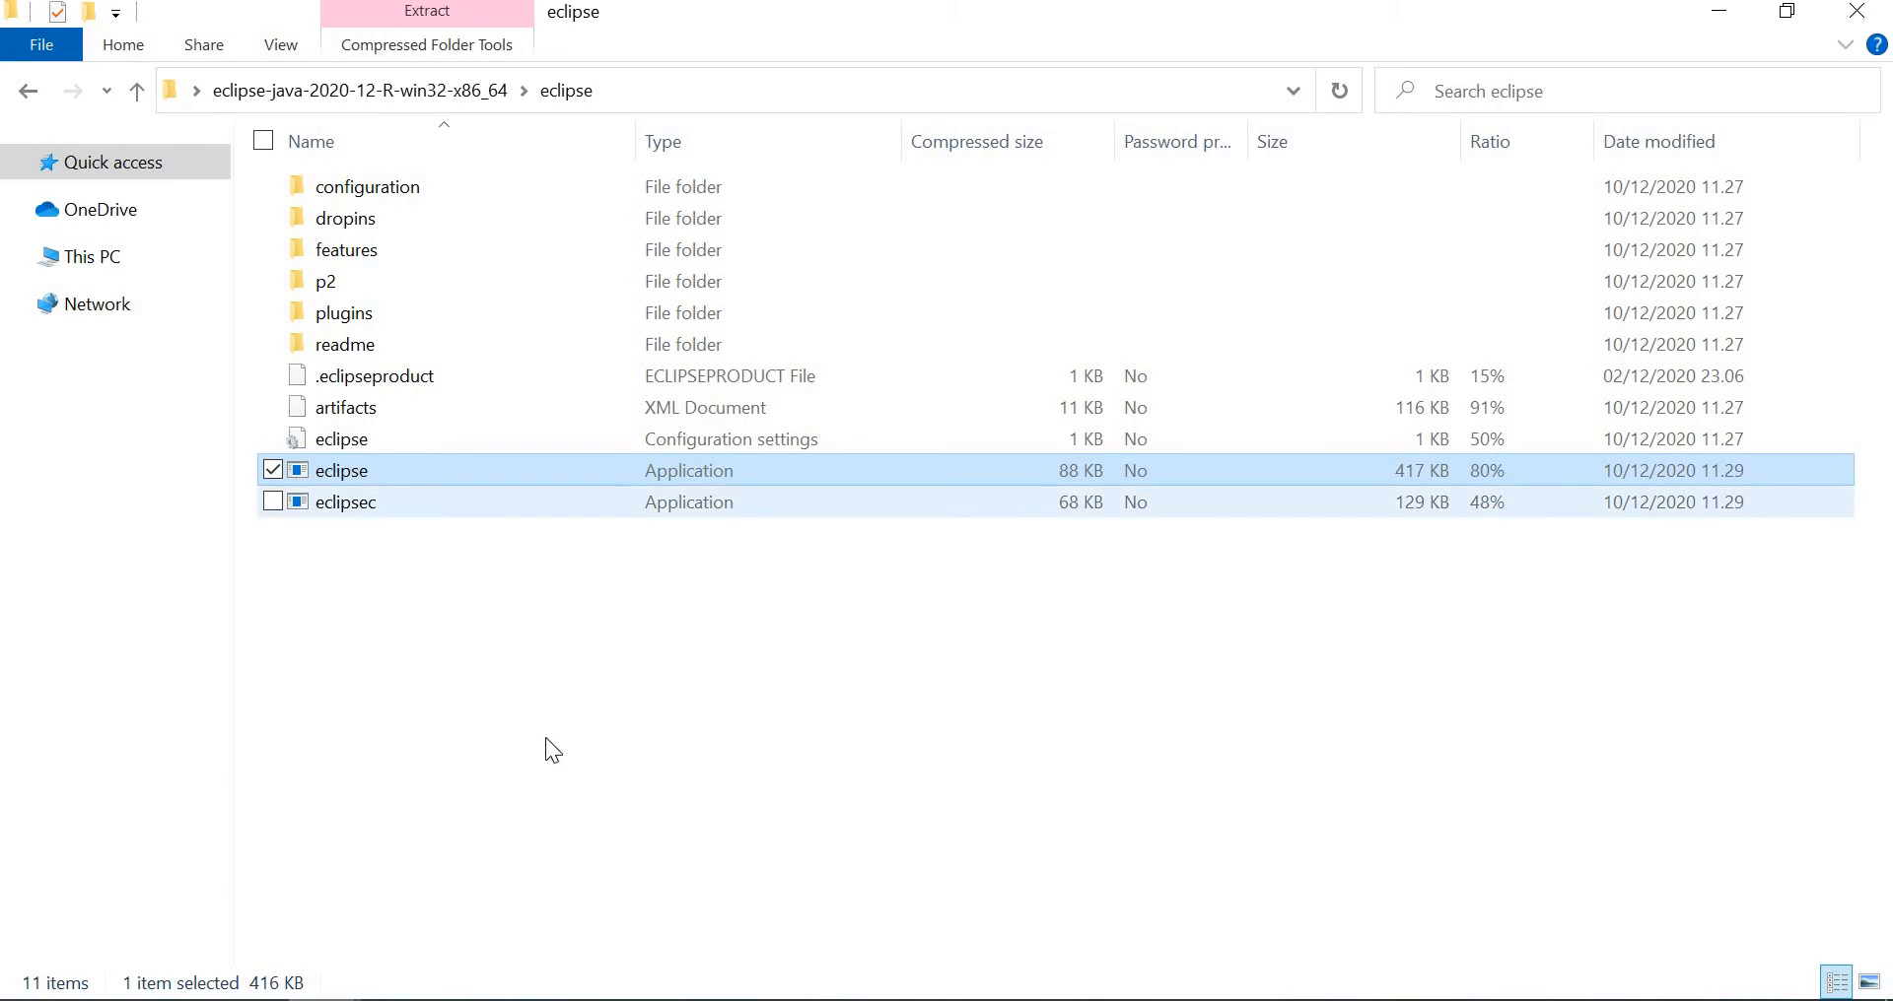
mouse_move(321, 999)
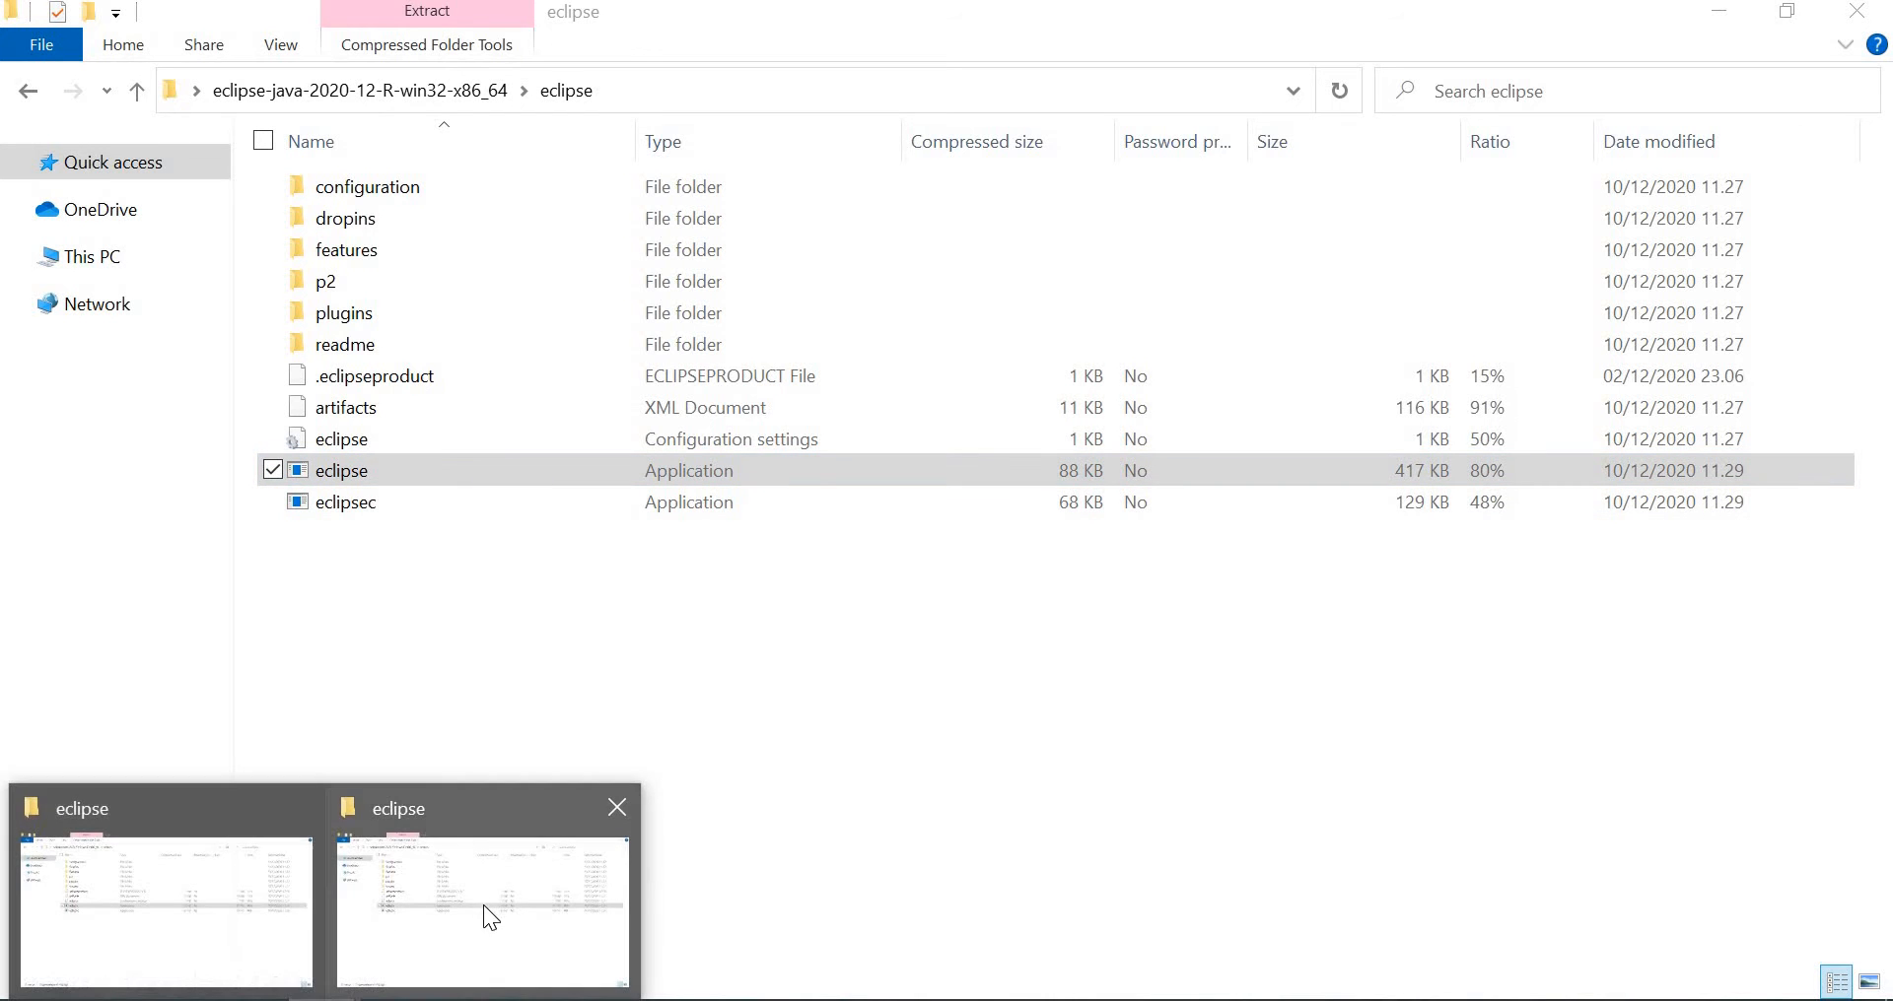
click(449, 909)
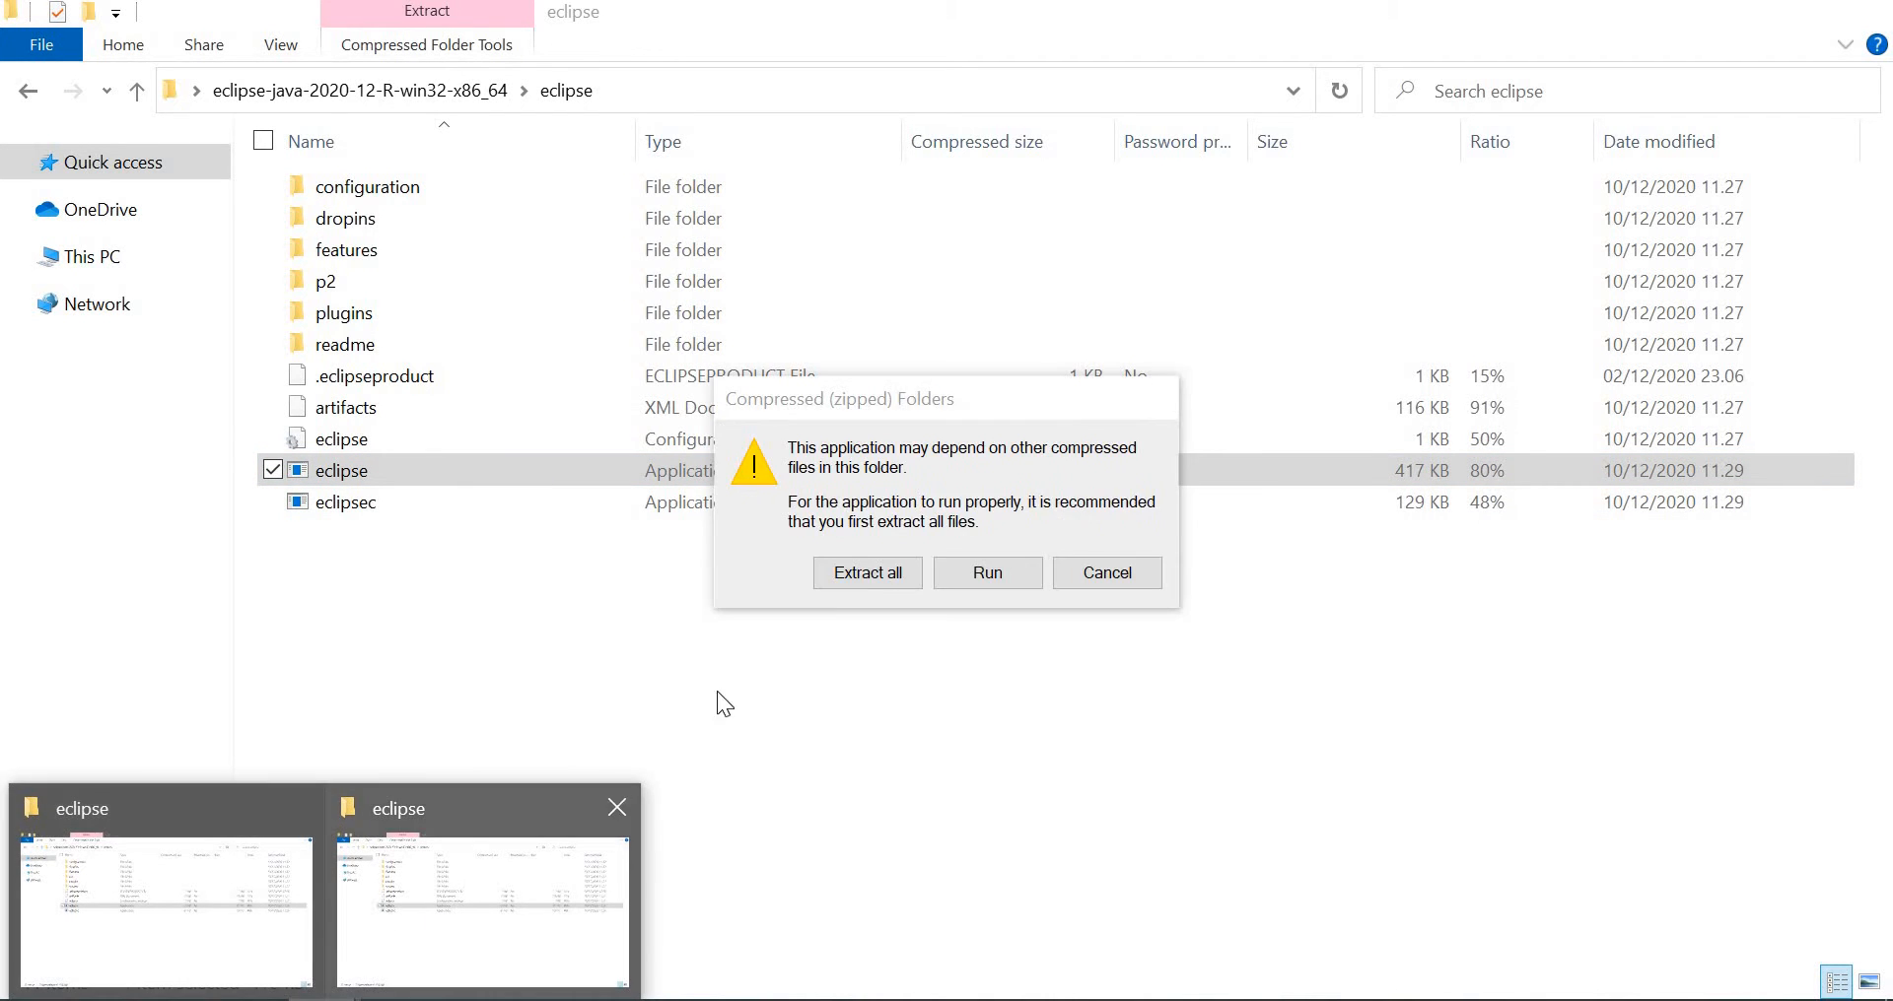
key(Return)
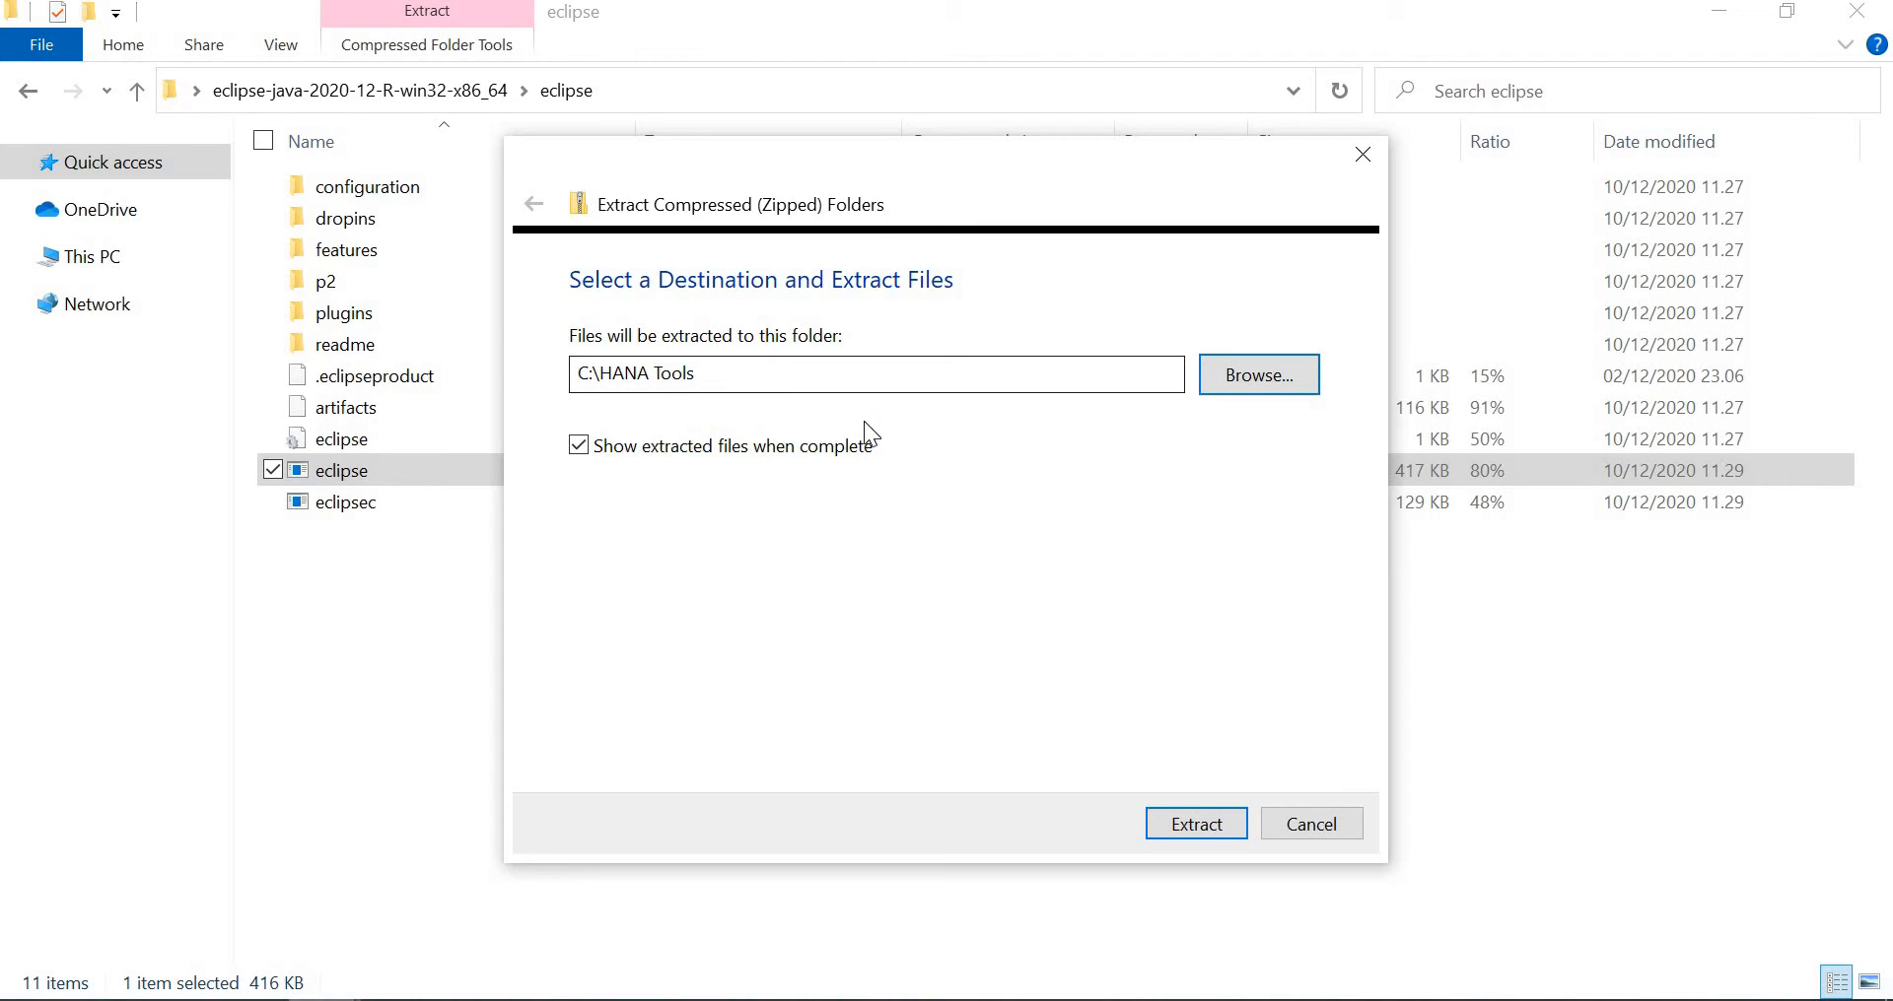
click(1202, 829)
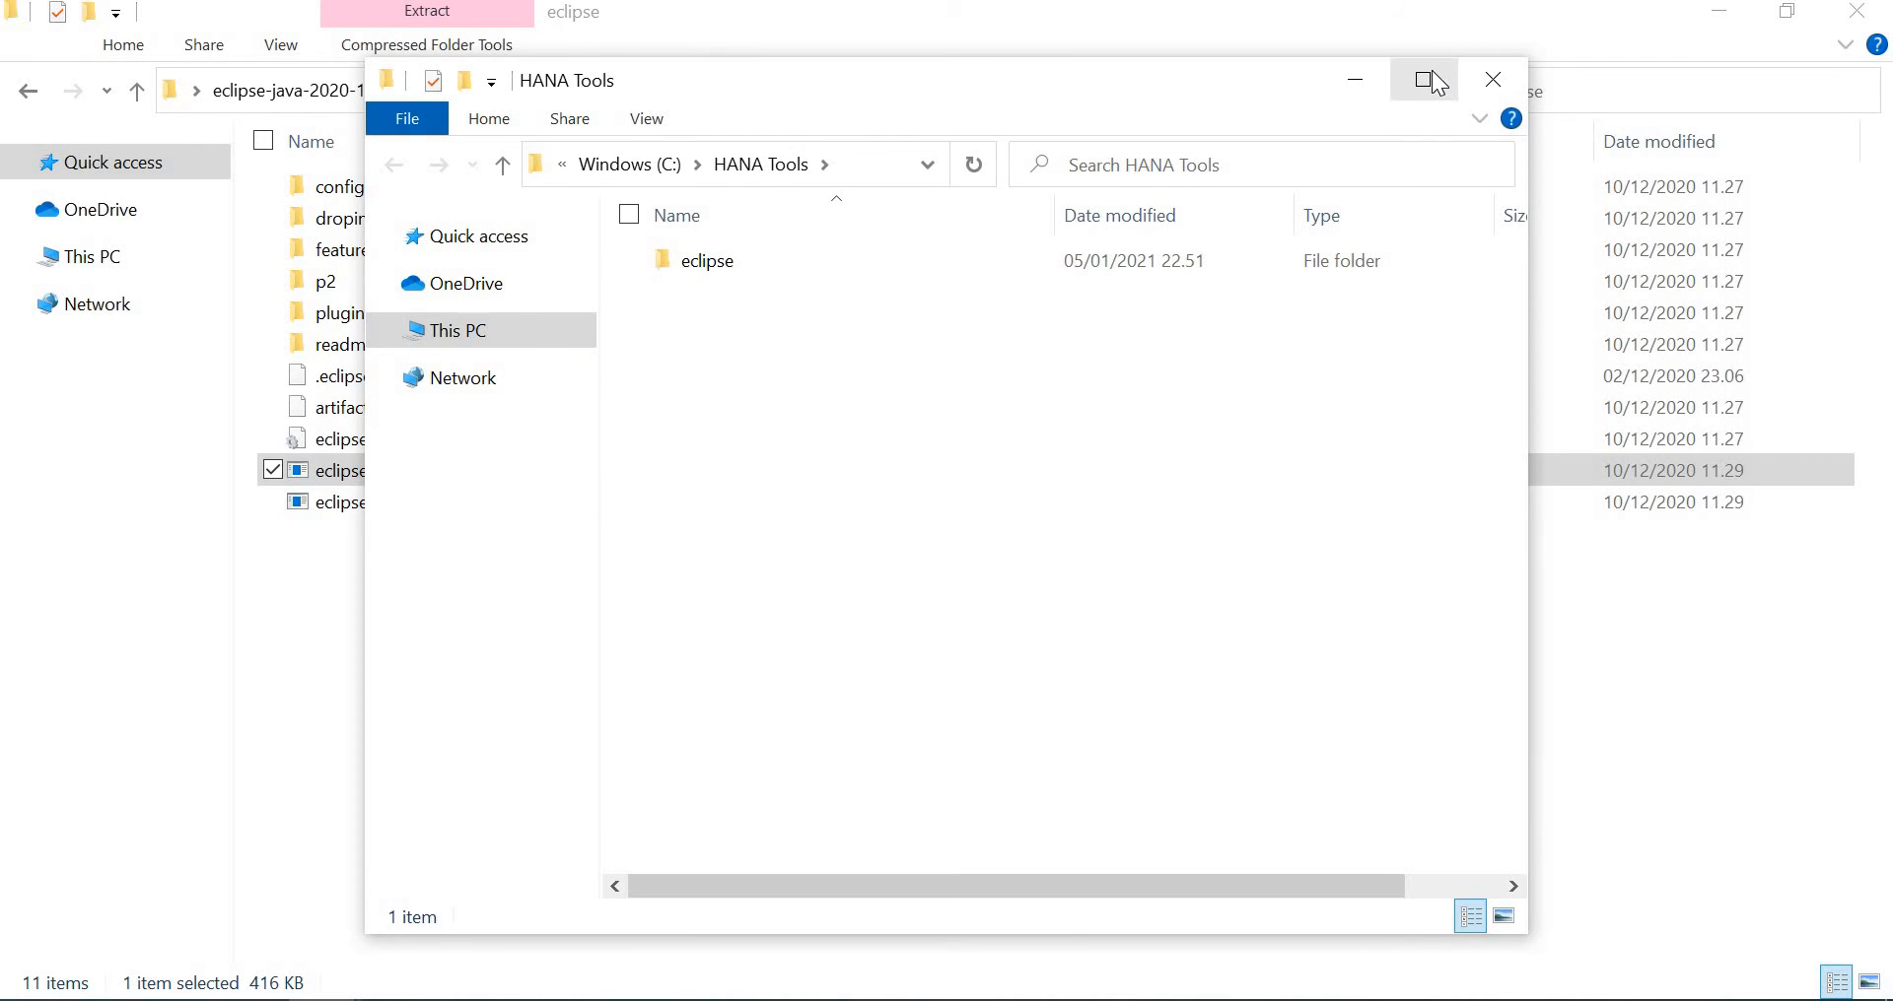
Start the eclipse application from the extracted eclipse folder and launch it with C:\HANA Tools as the workspace.
click(1424, 78)
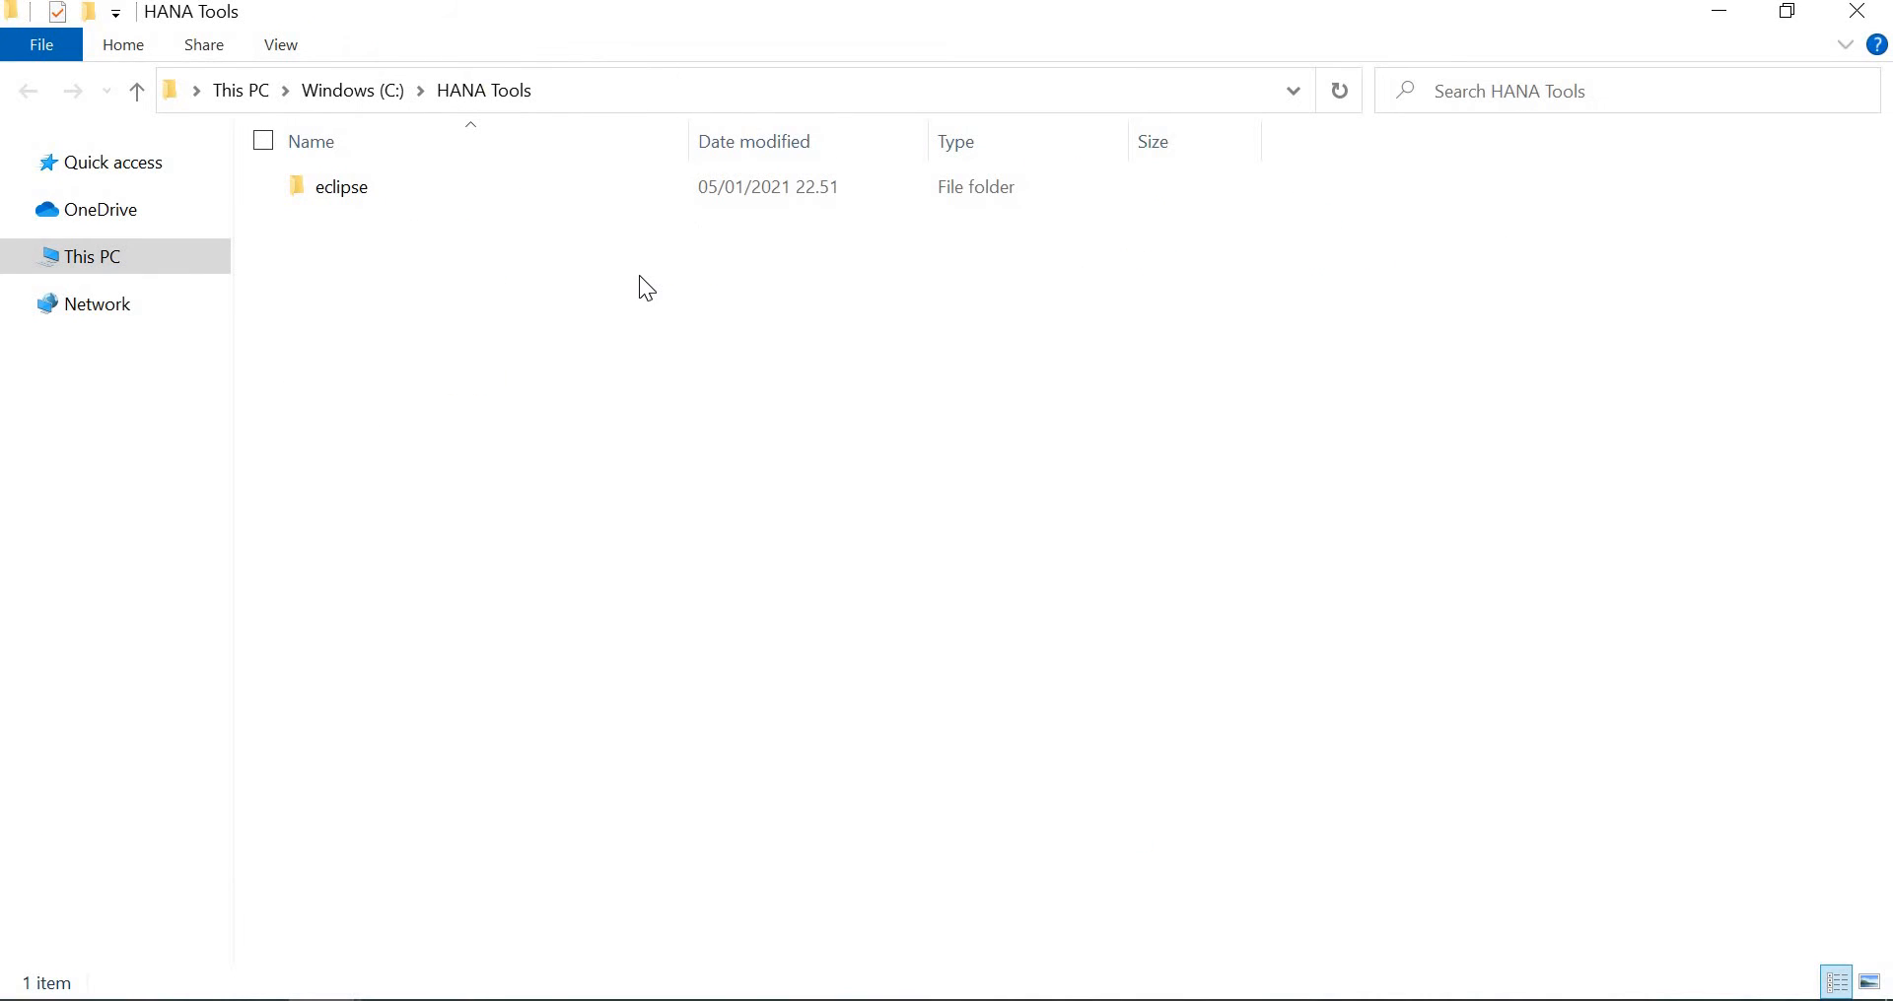
double_click(461, 200)
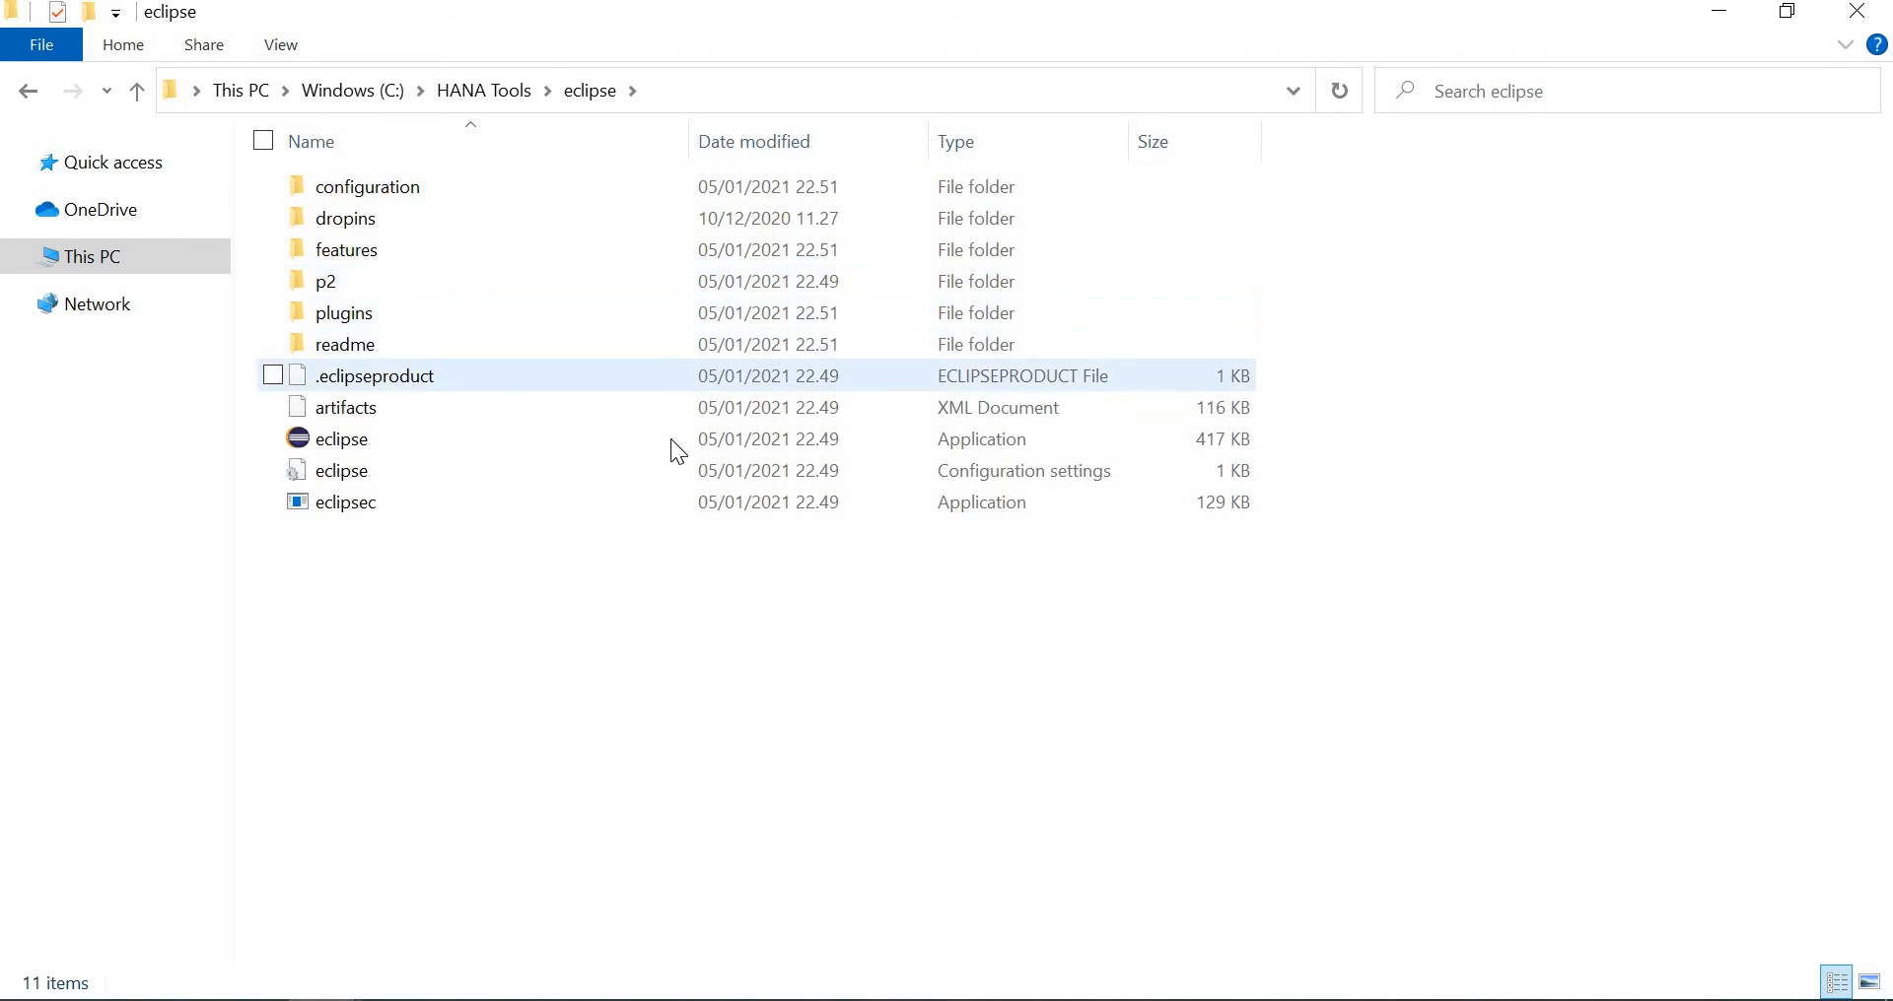
click(672, 442)
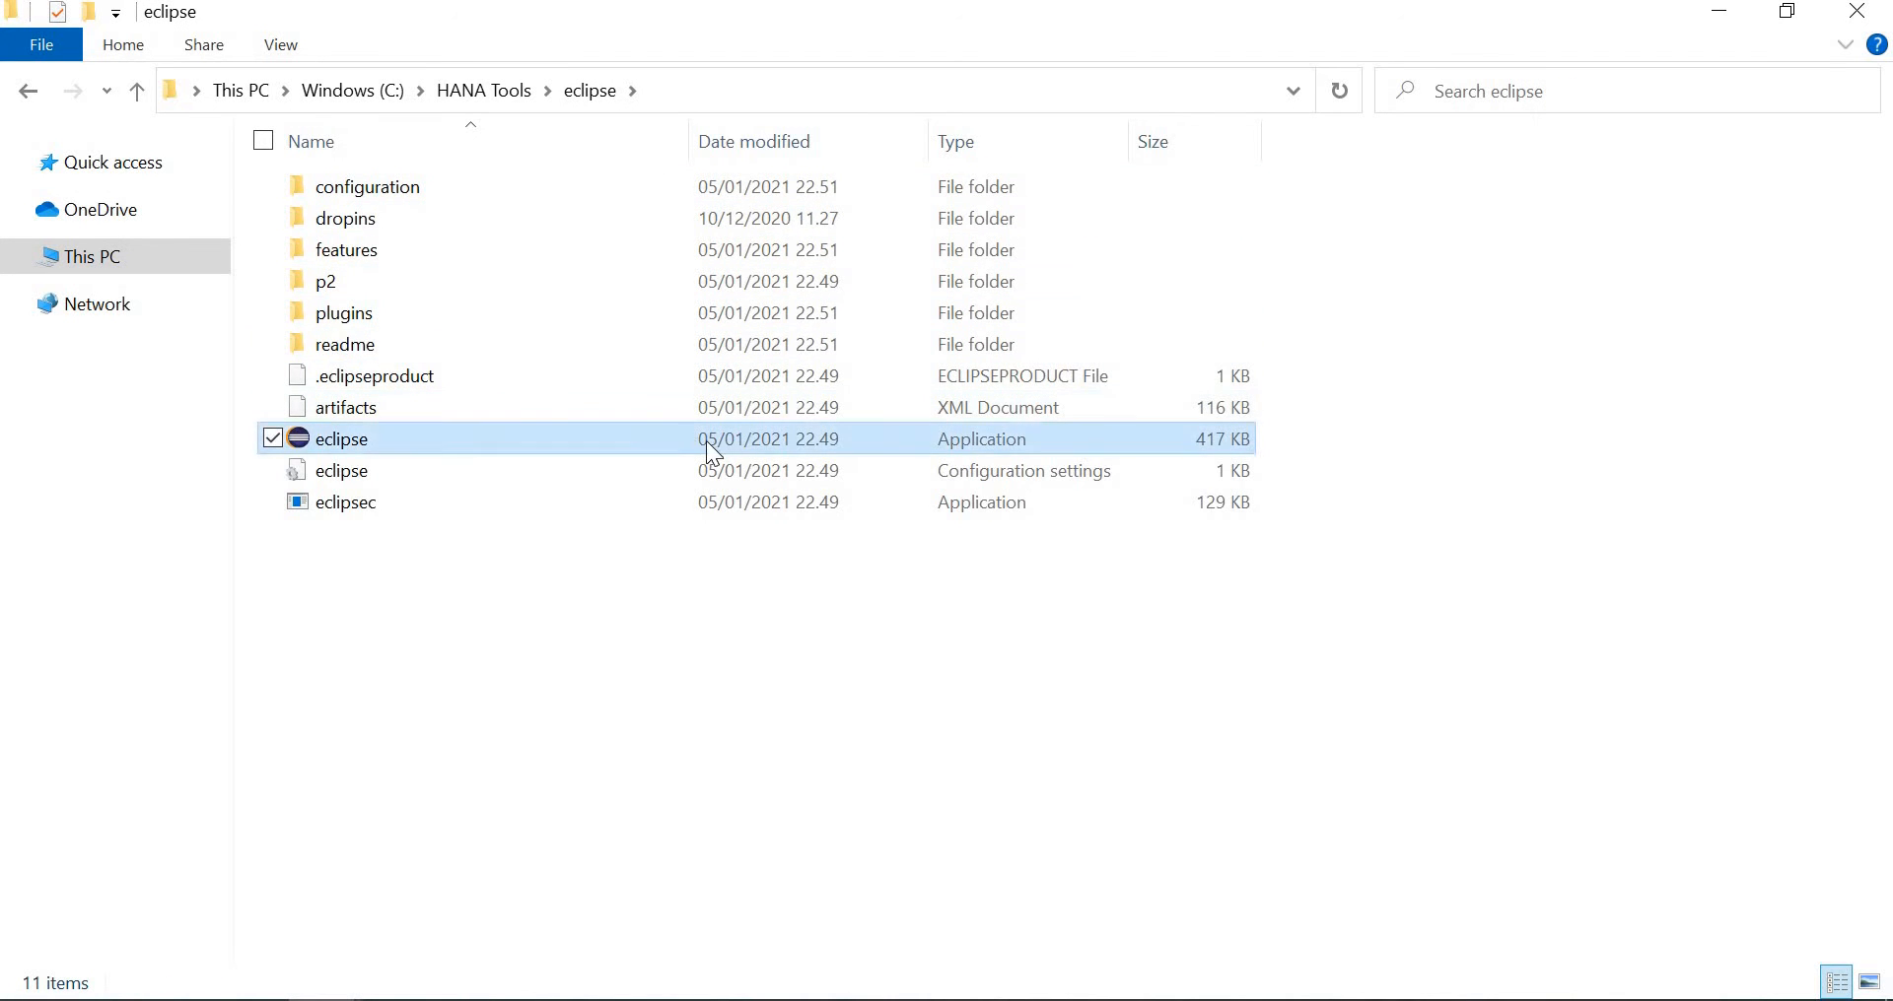
right_click(629, 443)
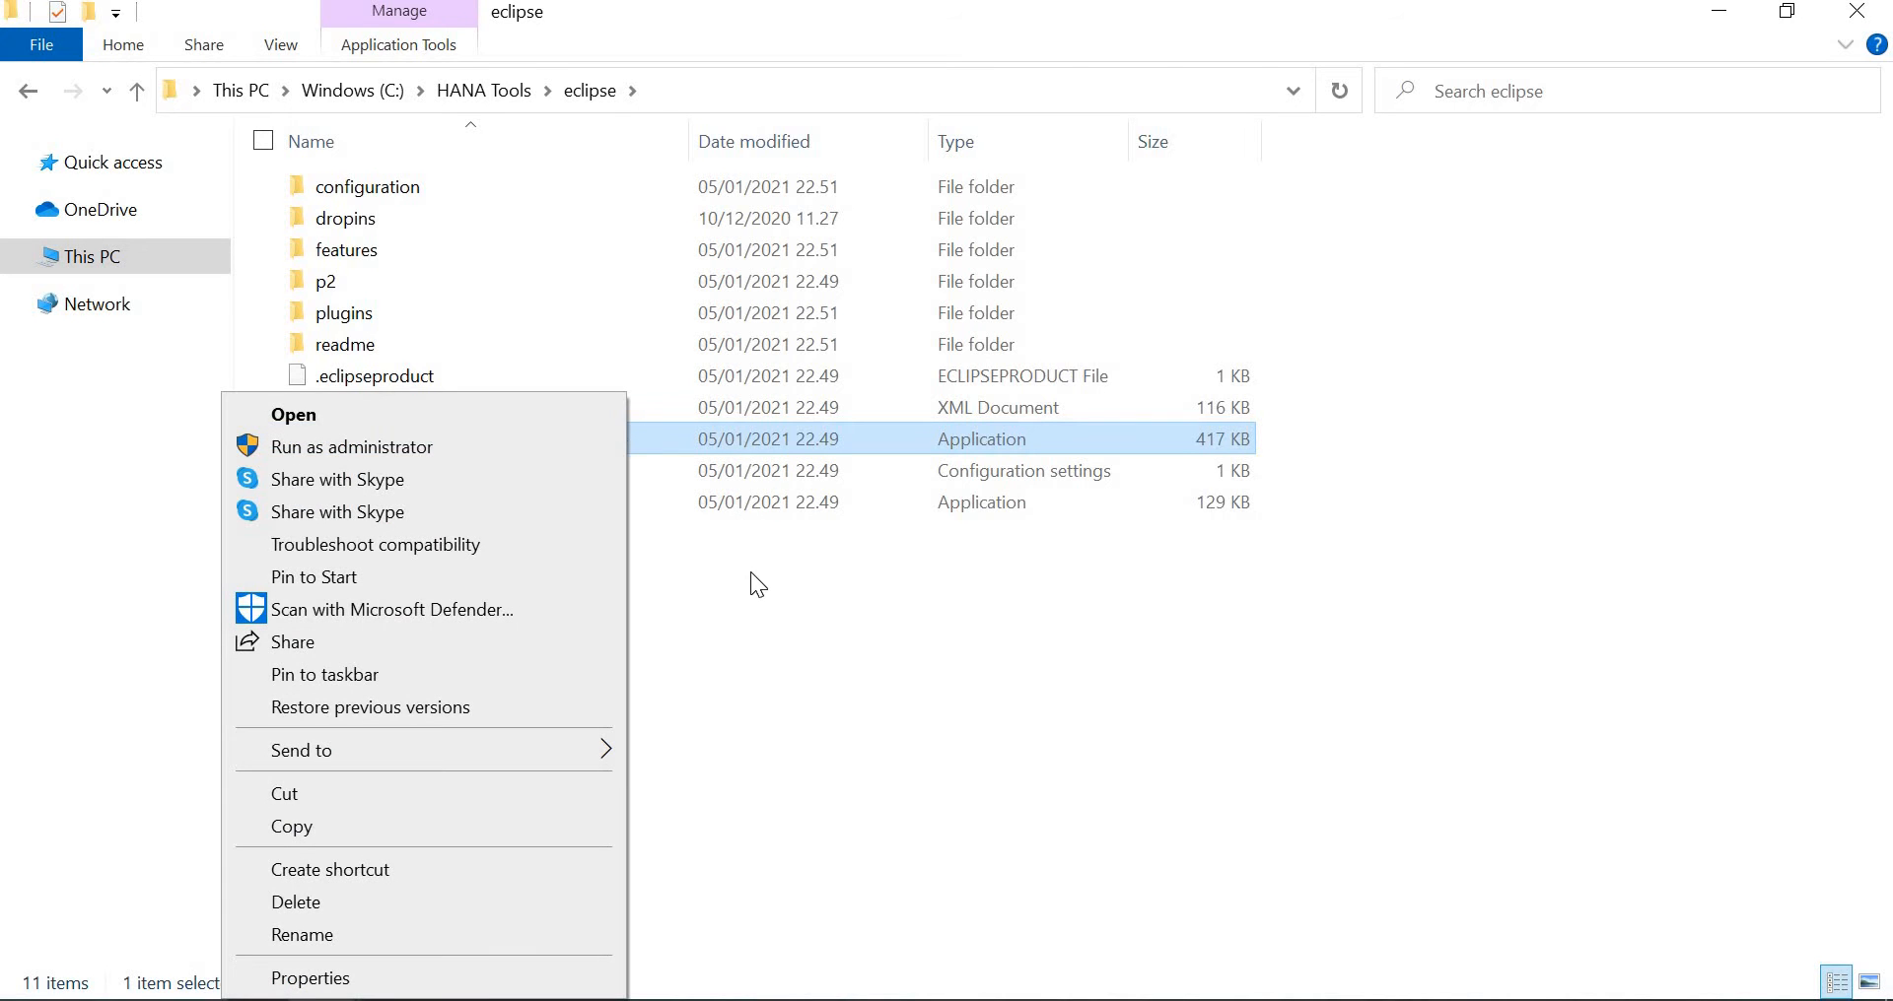
drag(720, 560, 564, 430)
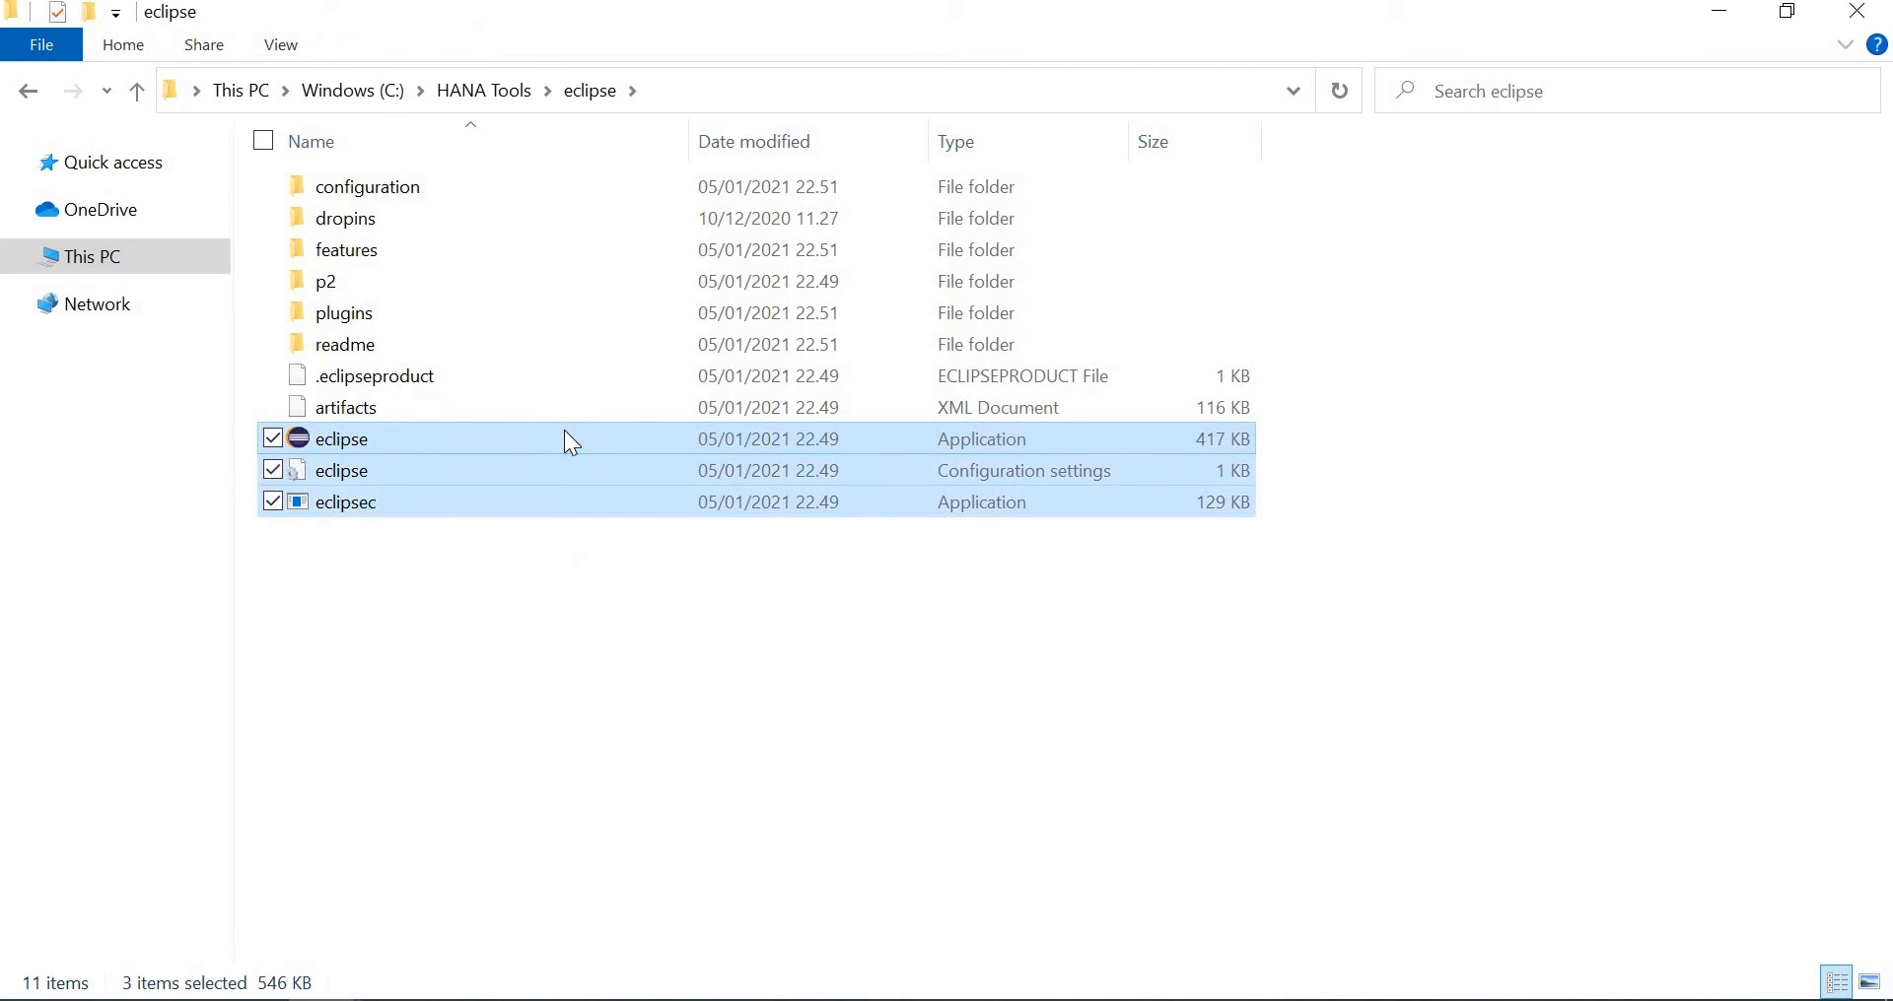
double_click(564, 431)
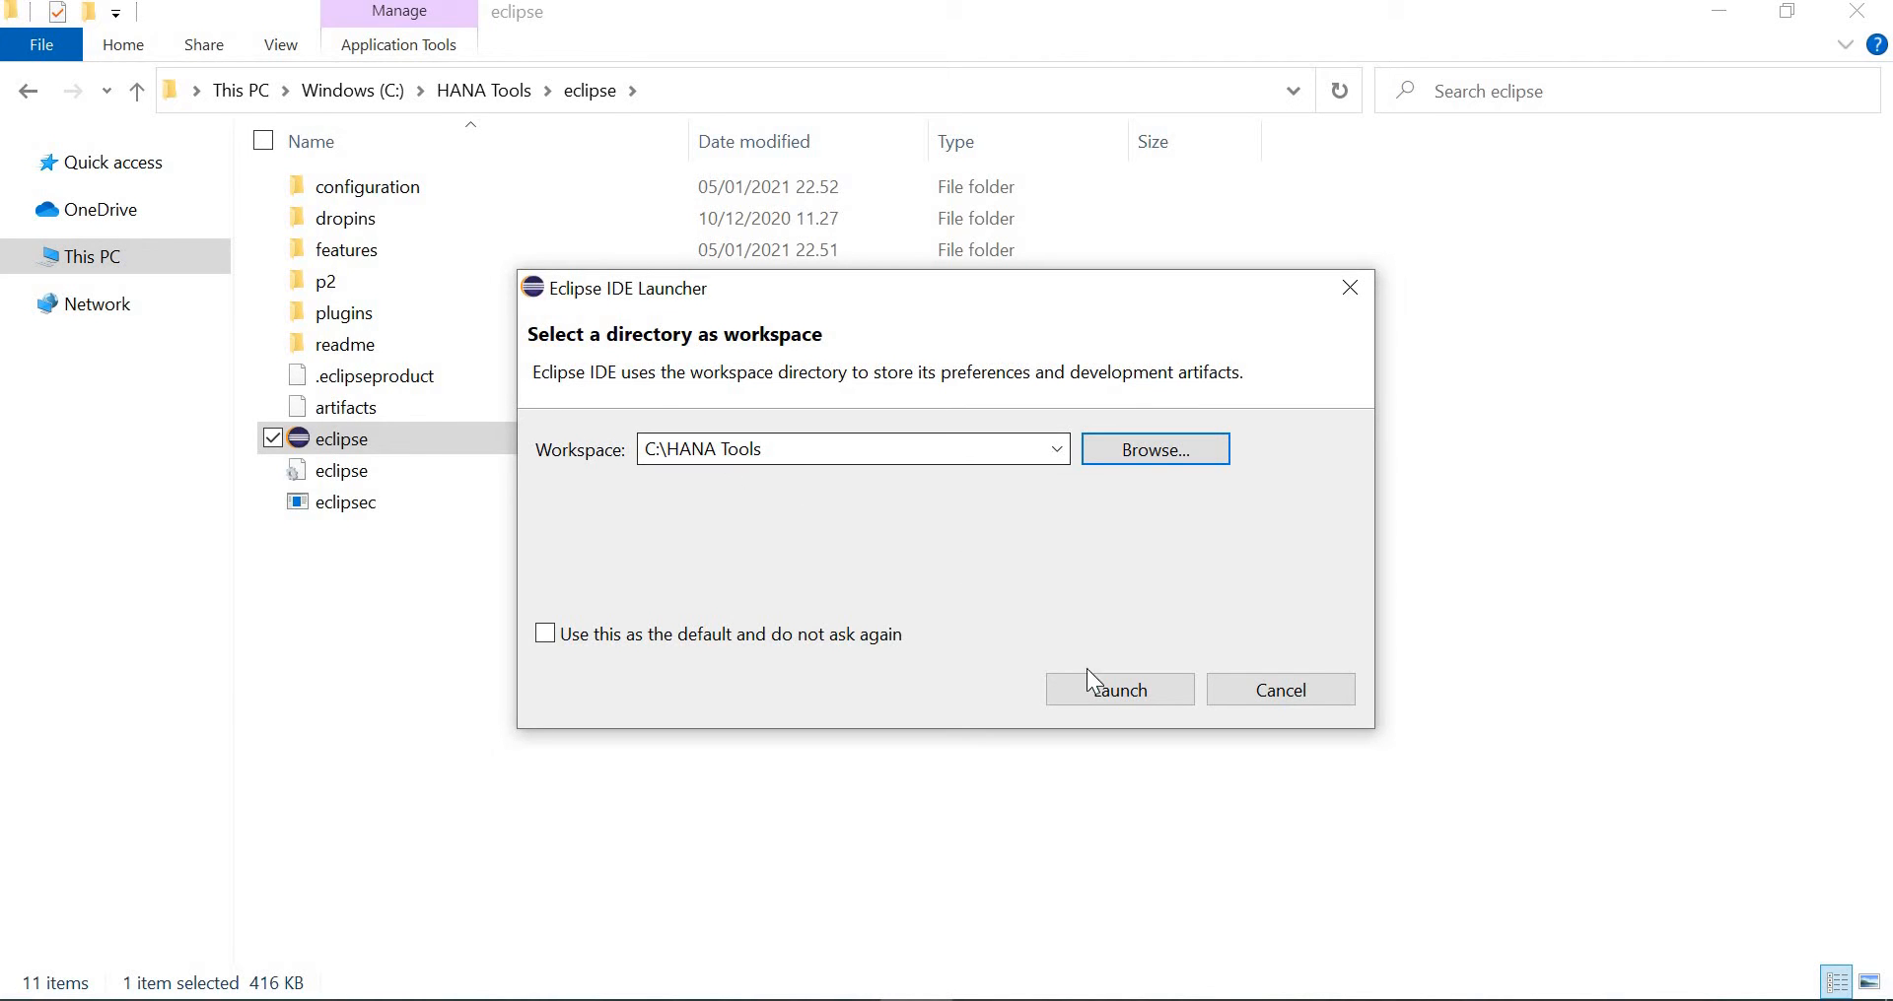
click(1121, 696)
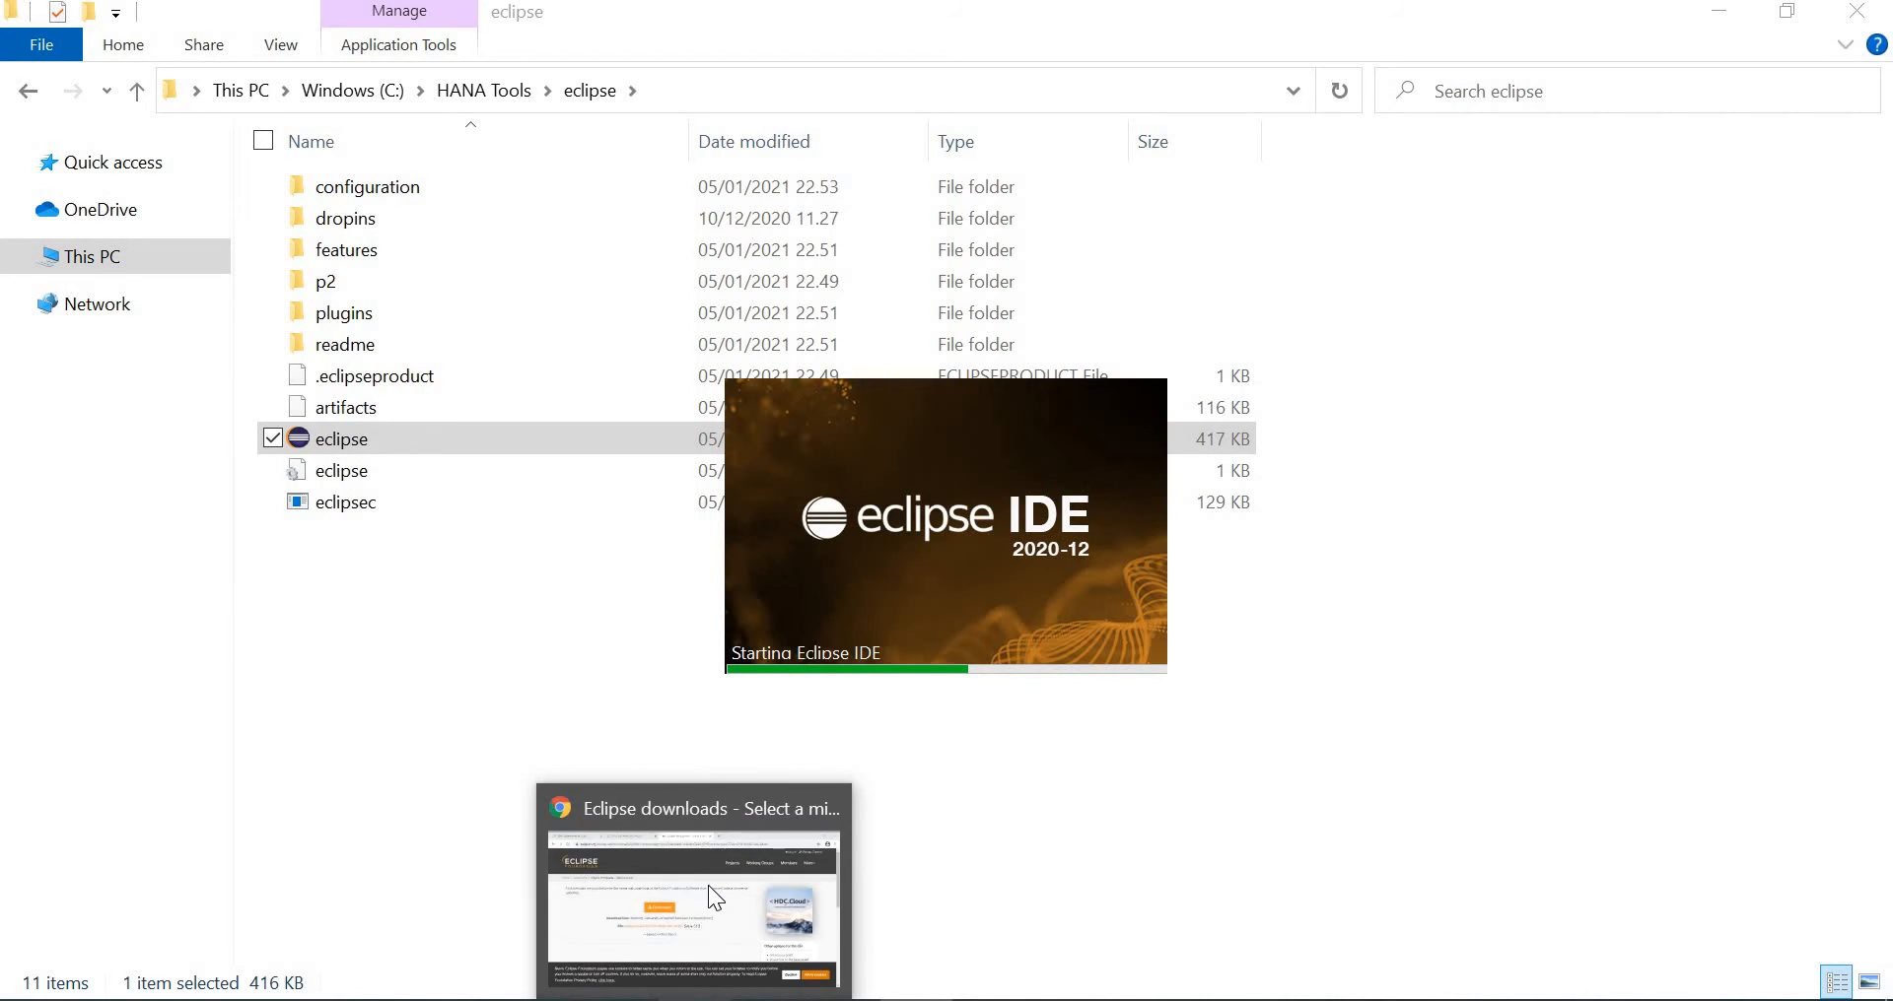
Close the Eclipse downloads tab in Chrome and switch to the Eclipse IDE window.
click(714, 897)
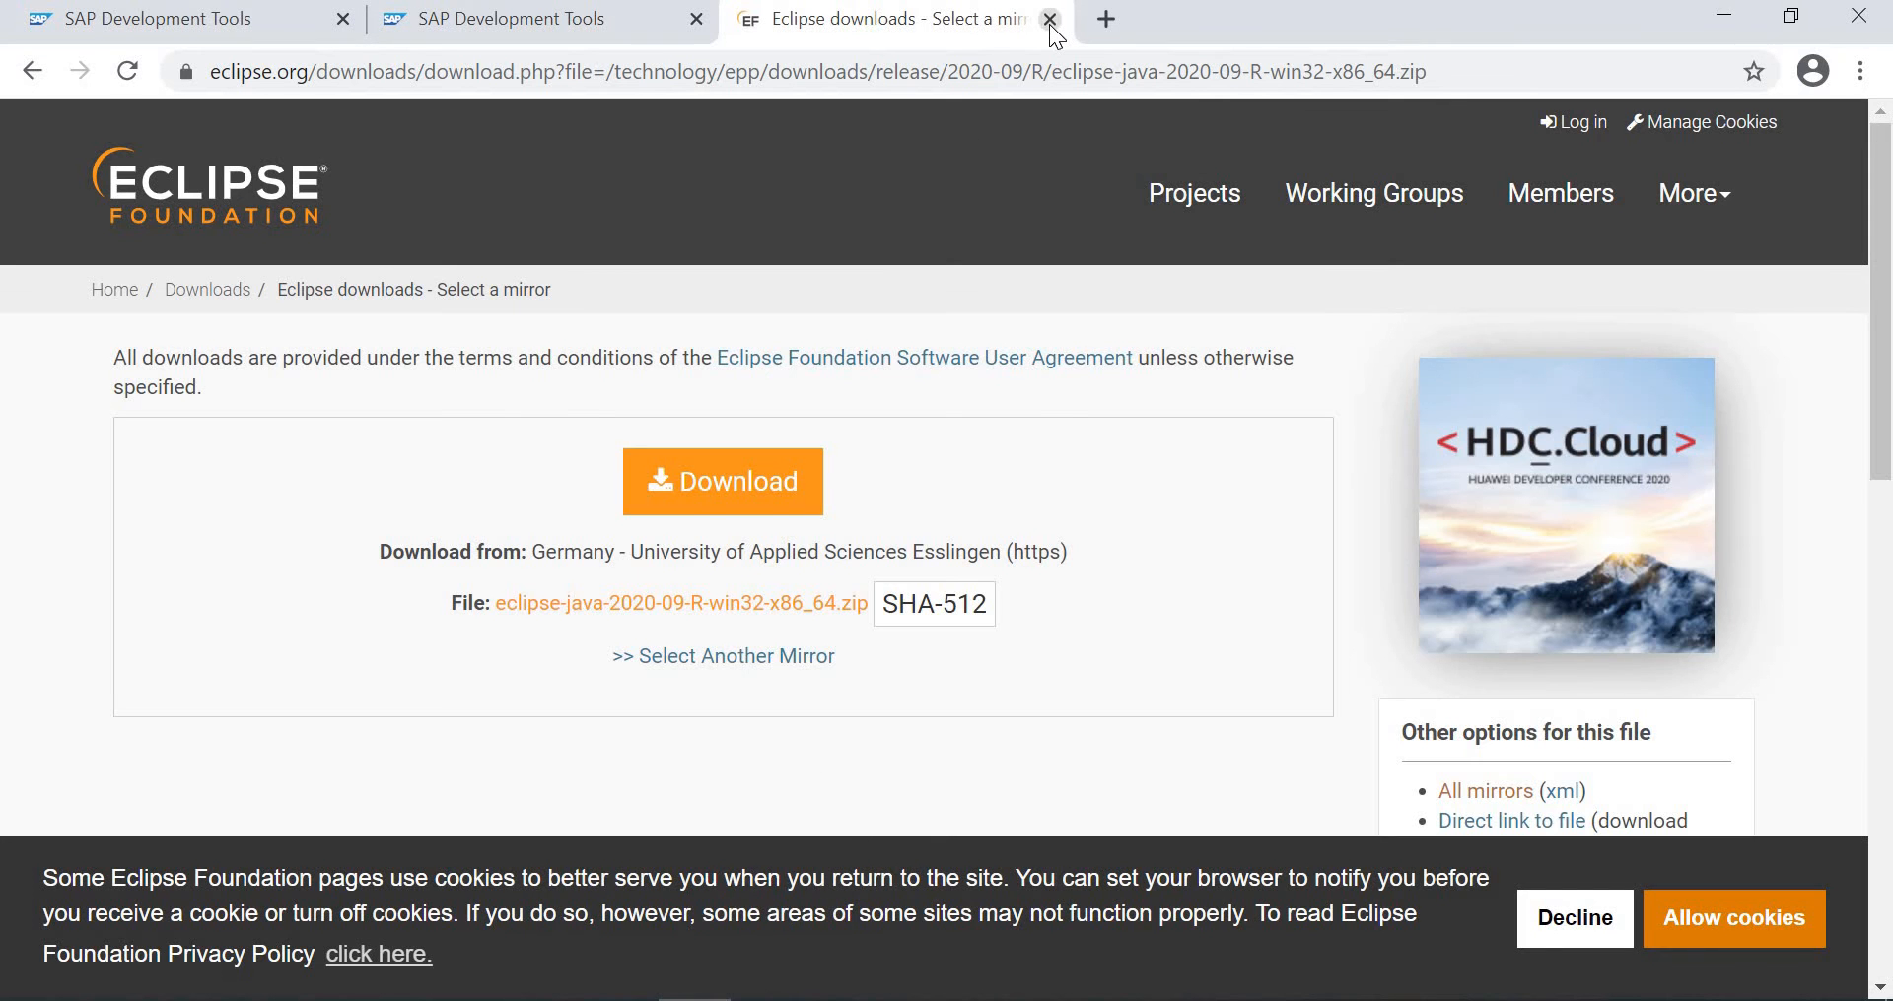
click(1050, 20)
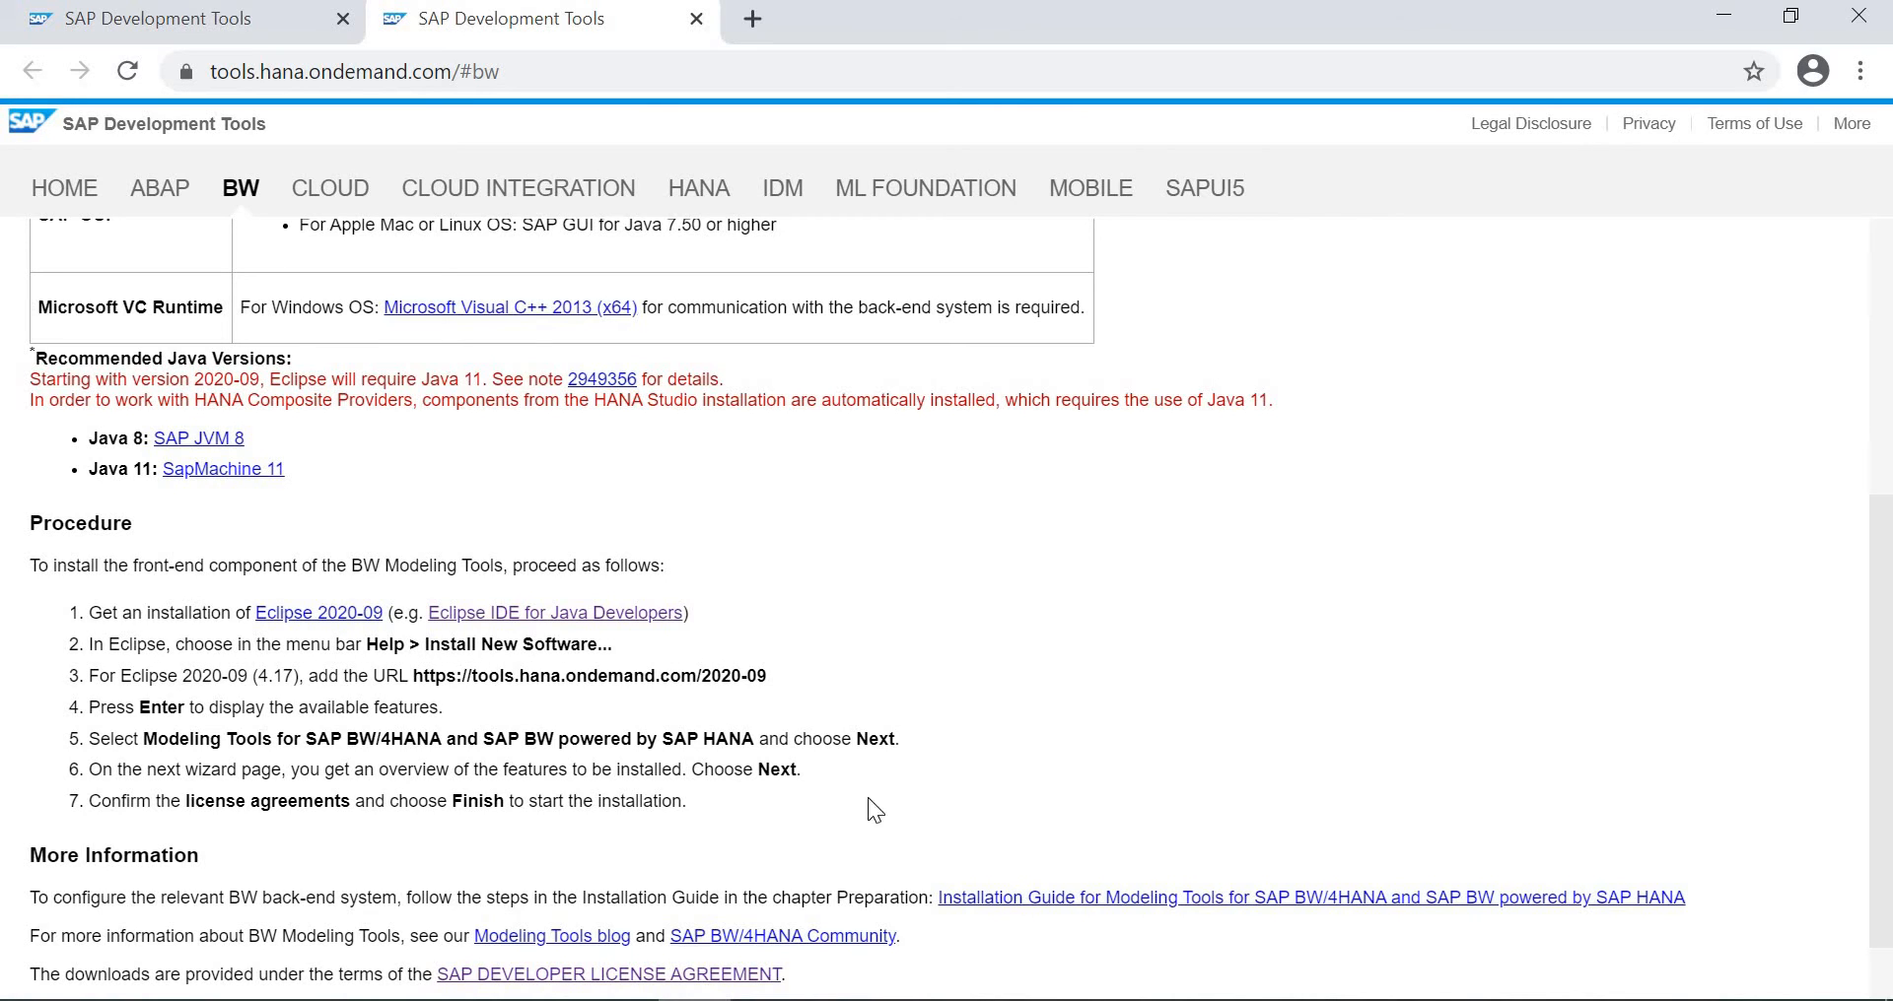
click(917, 1000)
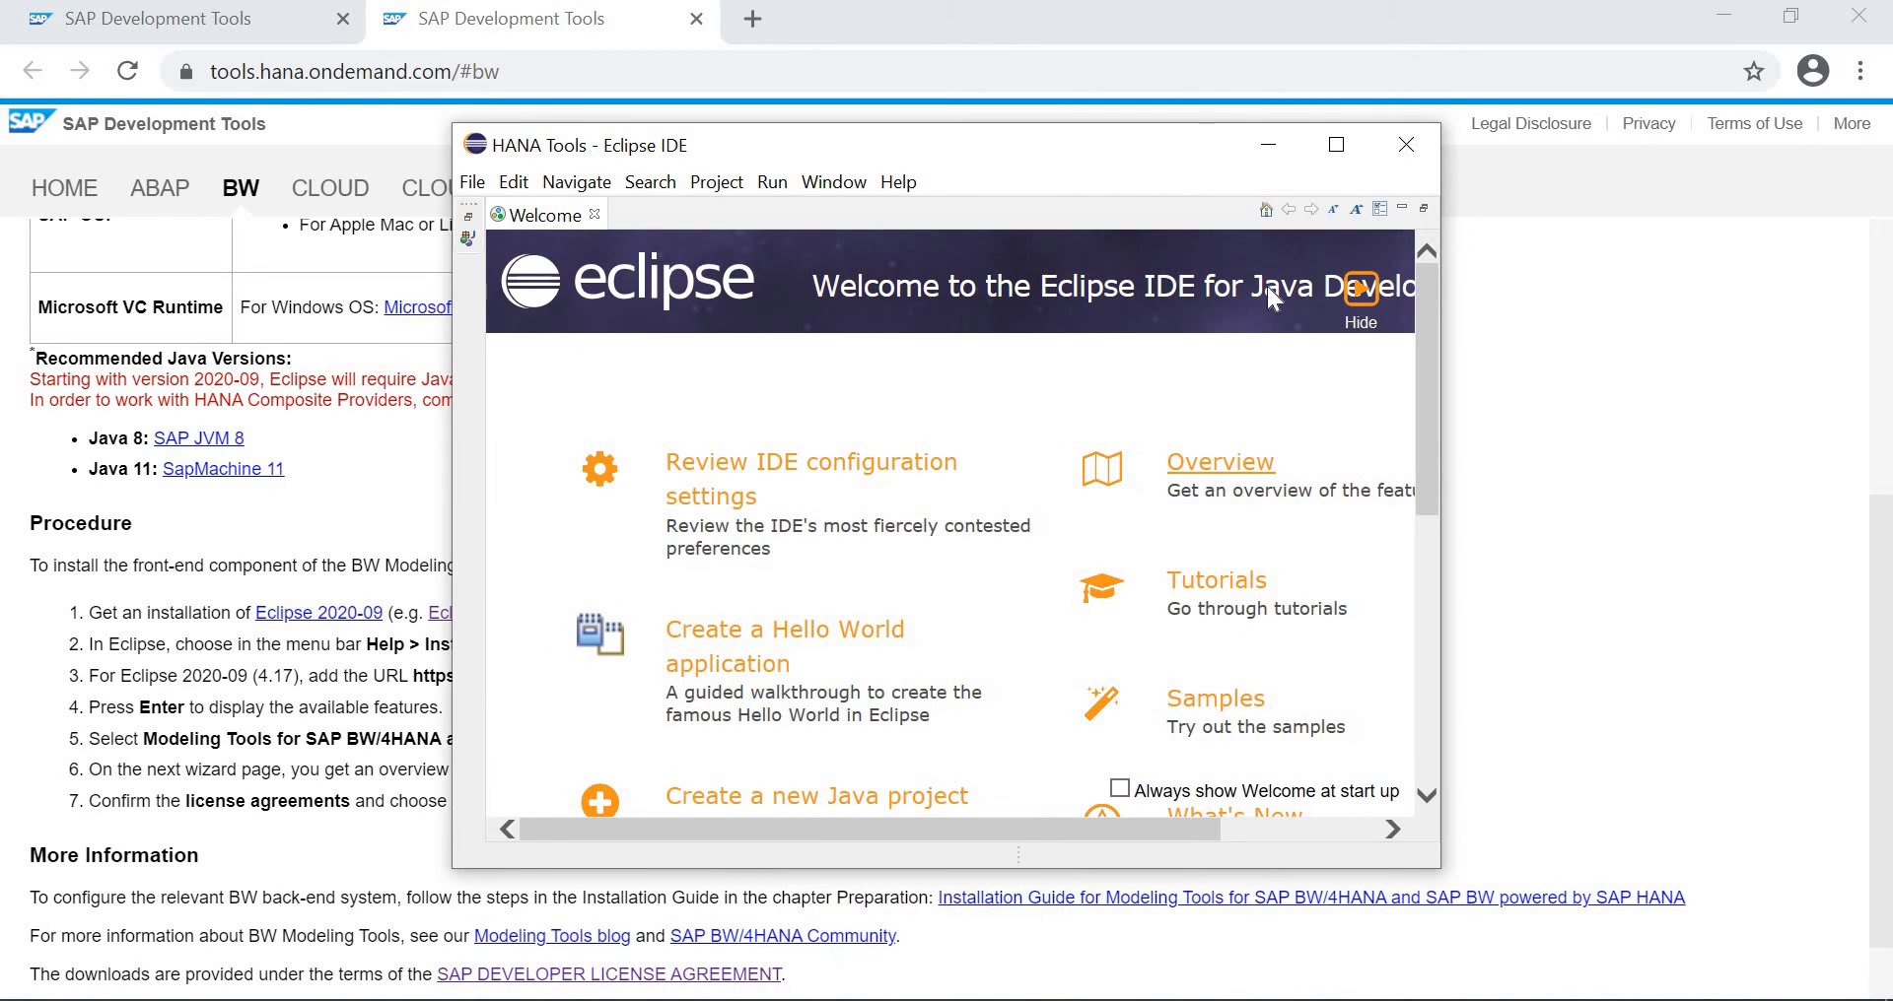
Maximize the Eclipse window and open the Install New Software dialog with the site address cleared for entry.
click(1337, 146)
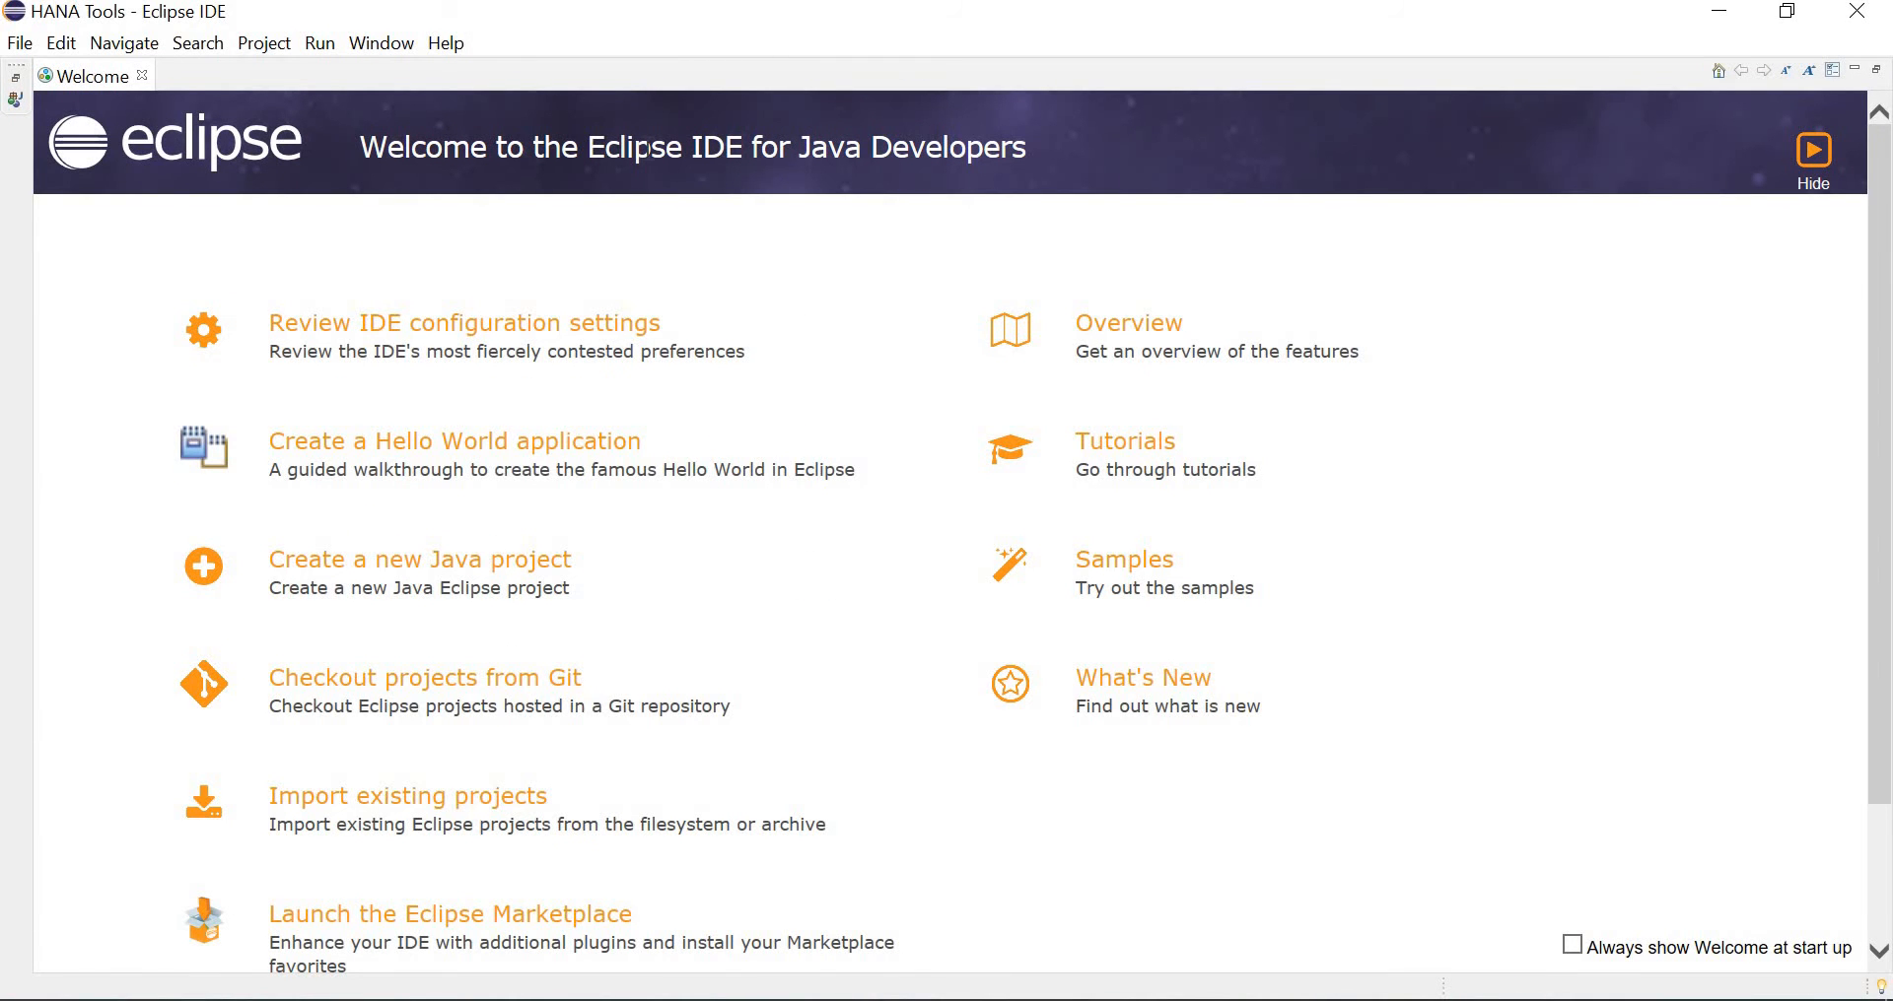
click(447, 43)
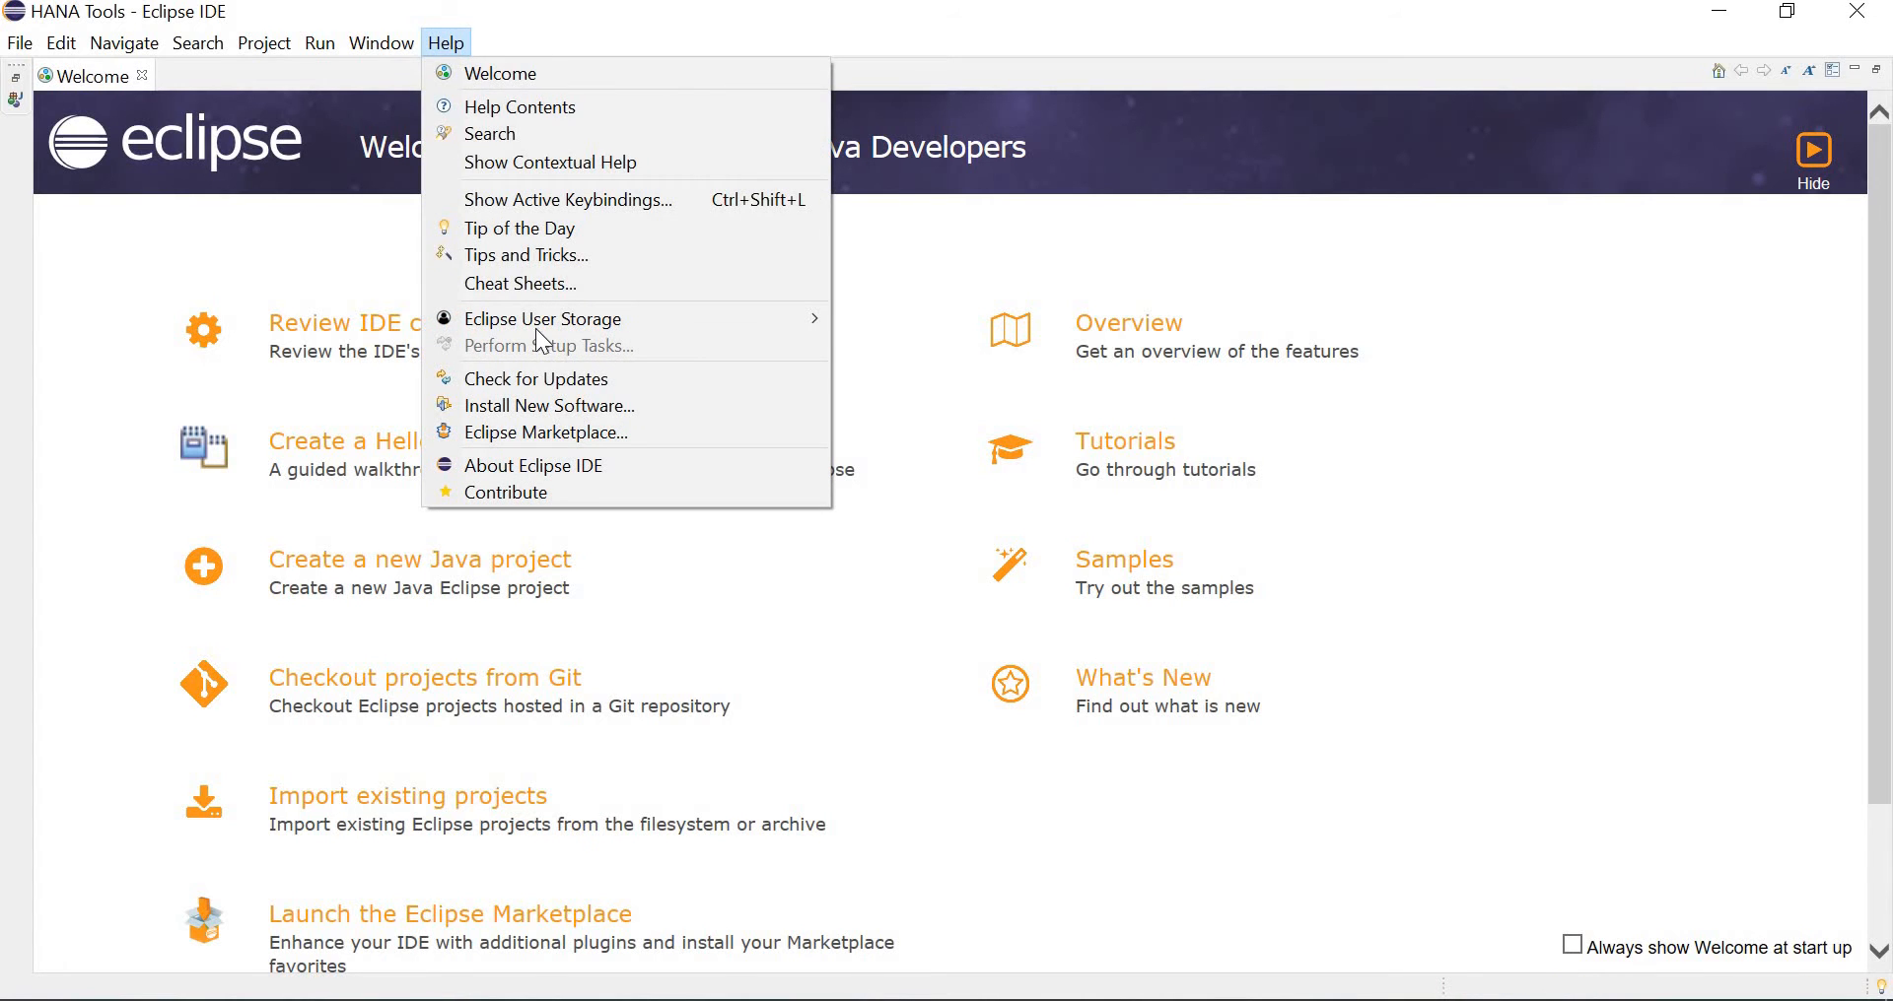
click(593, 406)
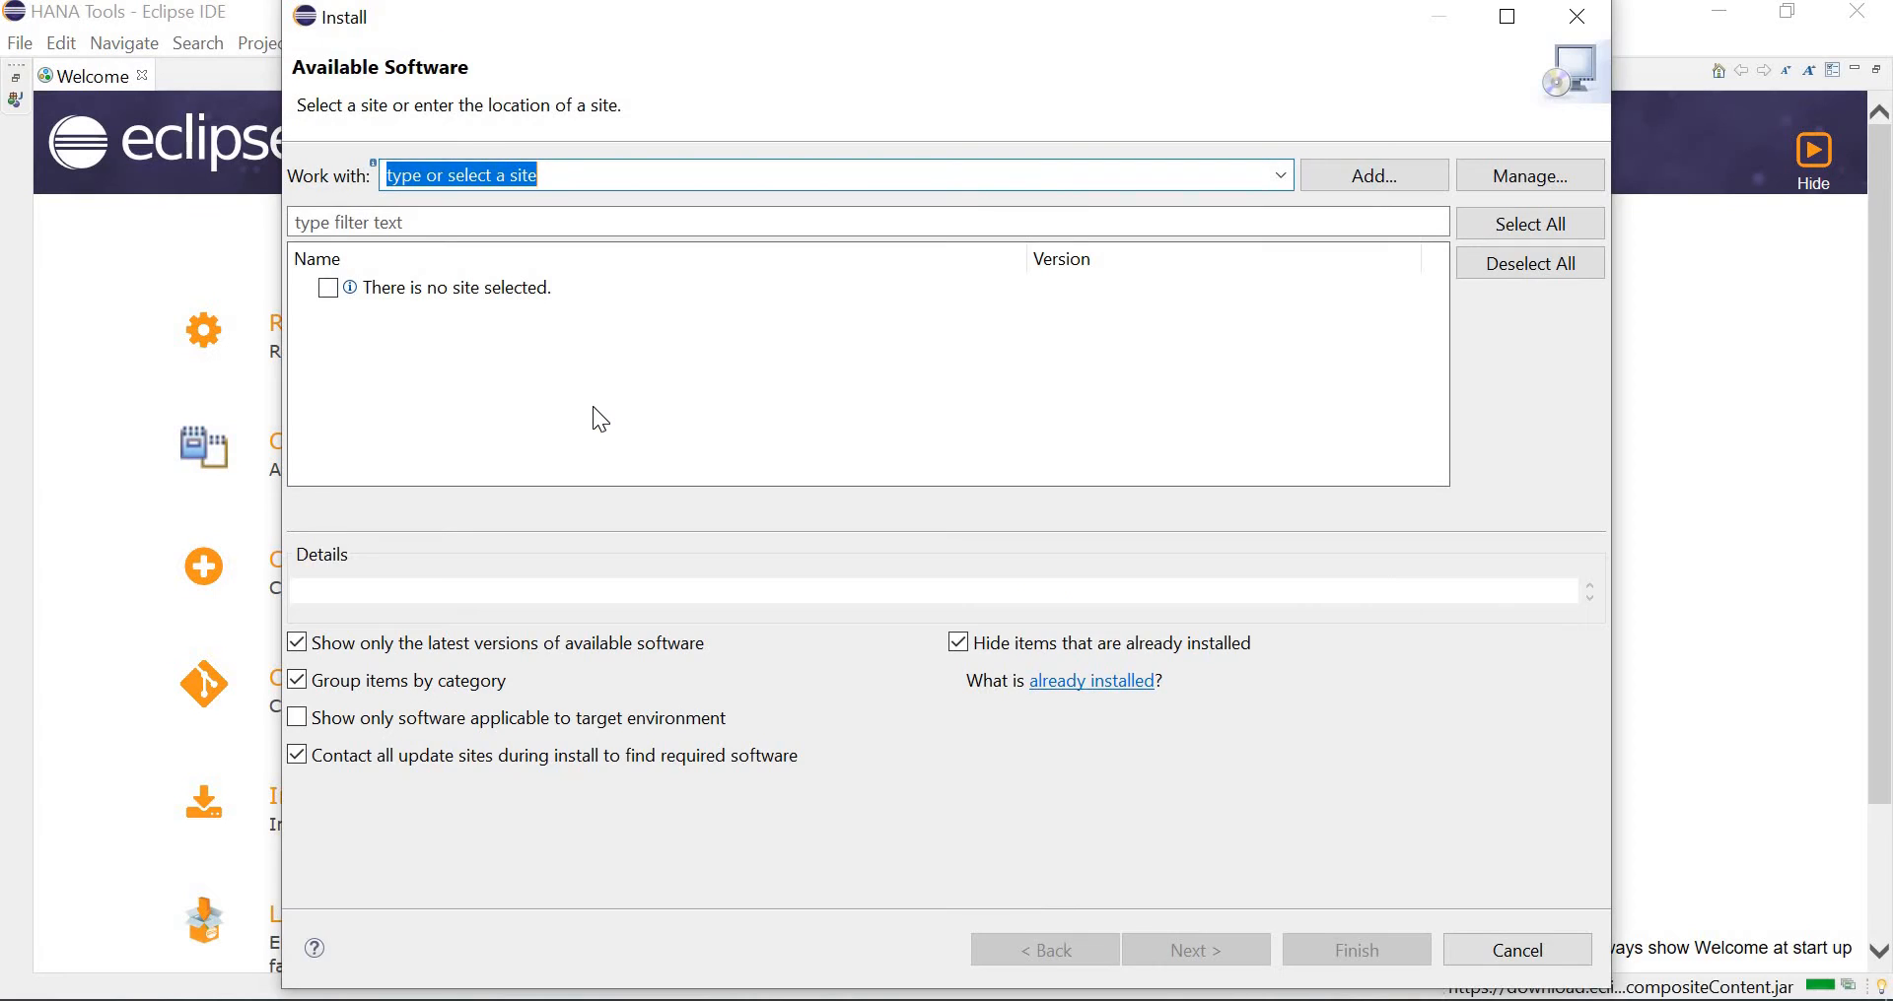
click(553, 180)
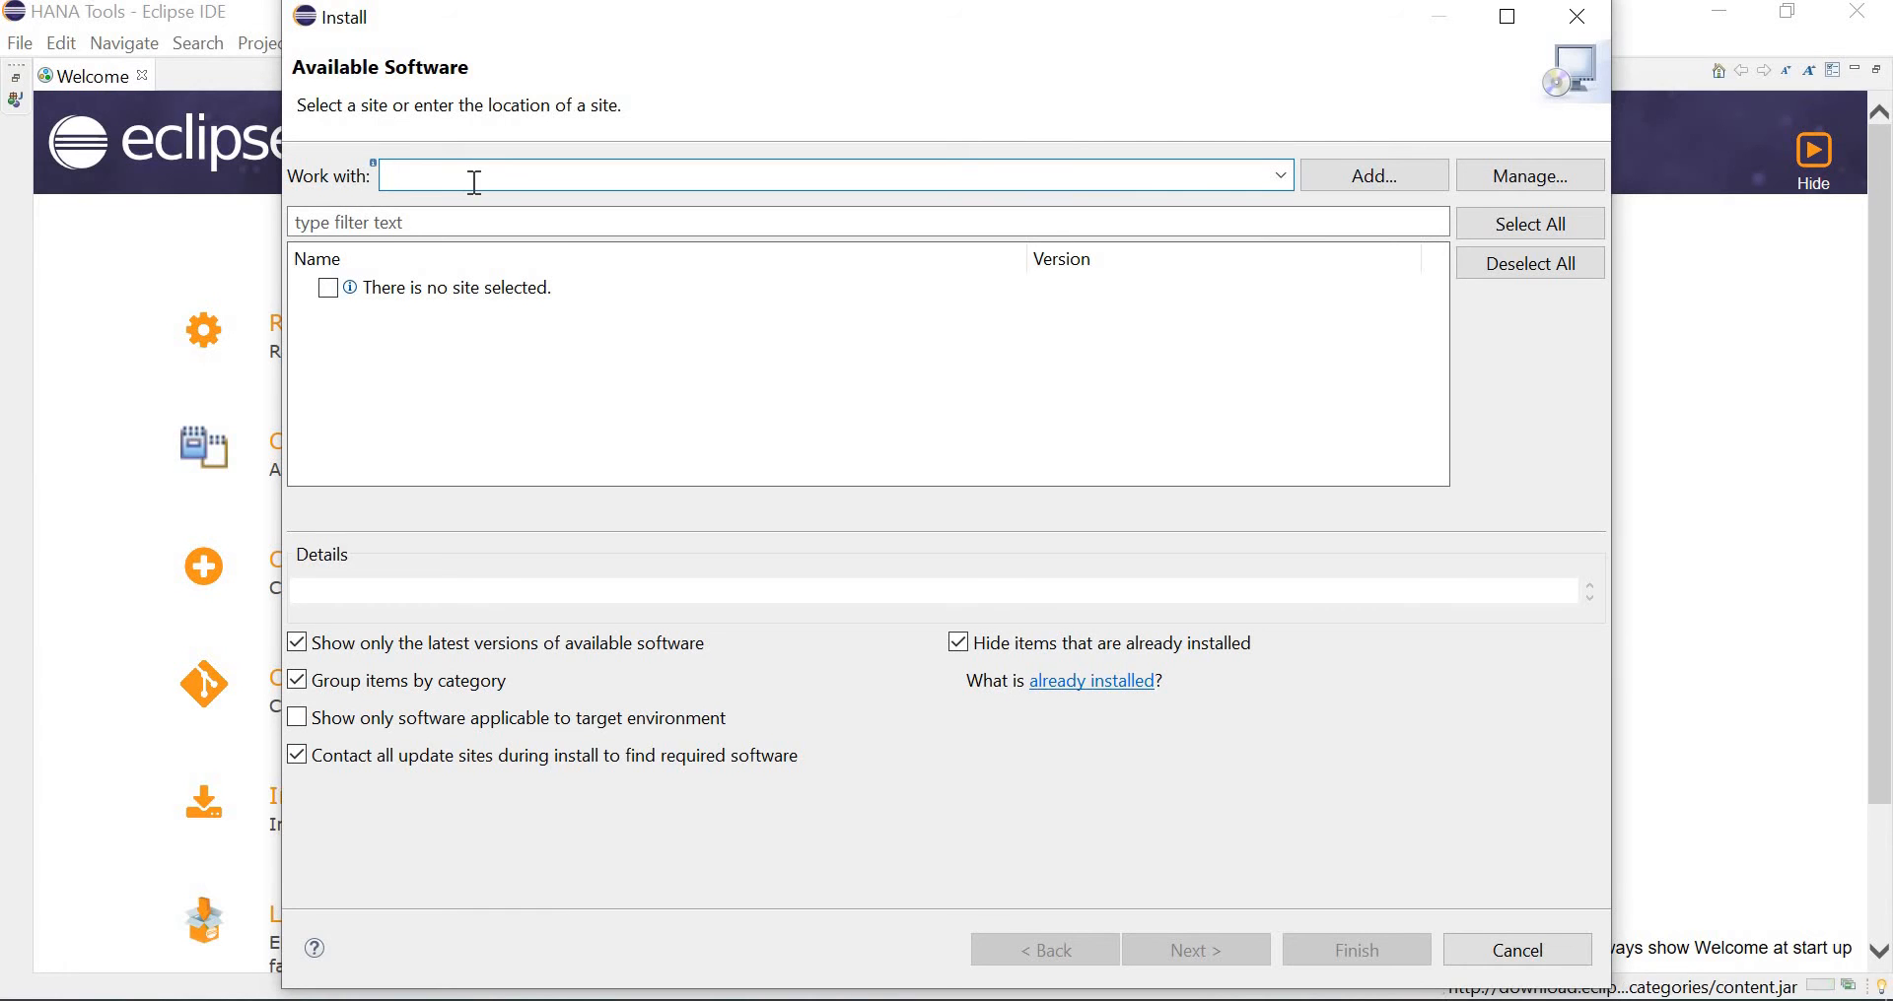
mouse_move(689, 986)
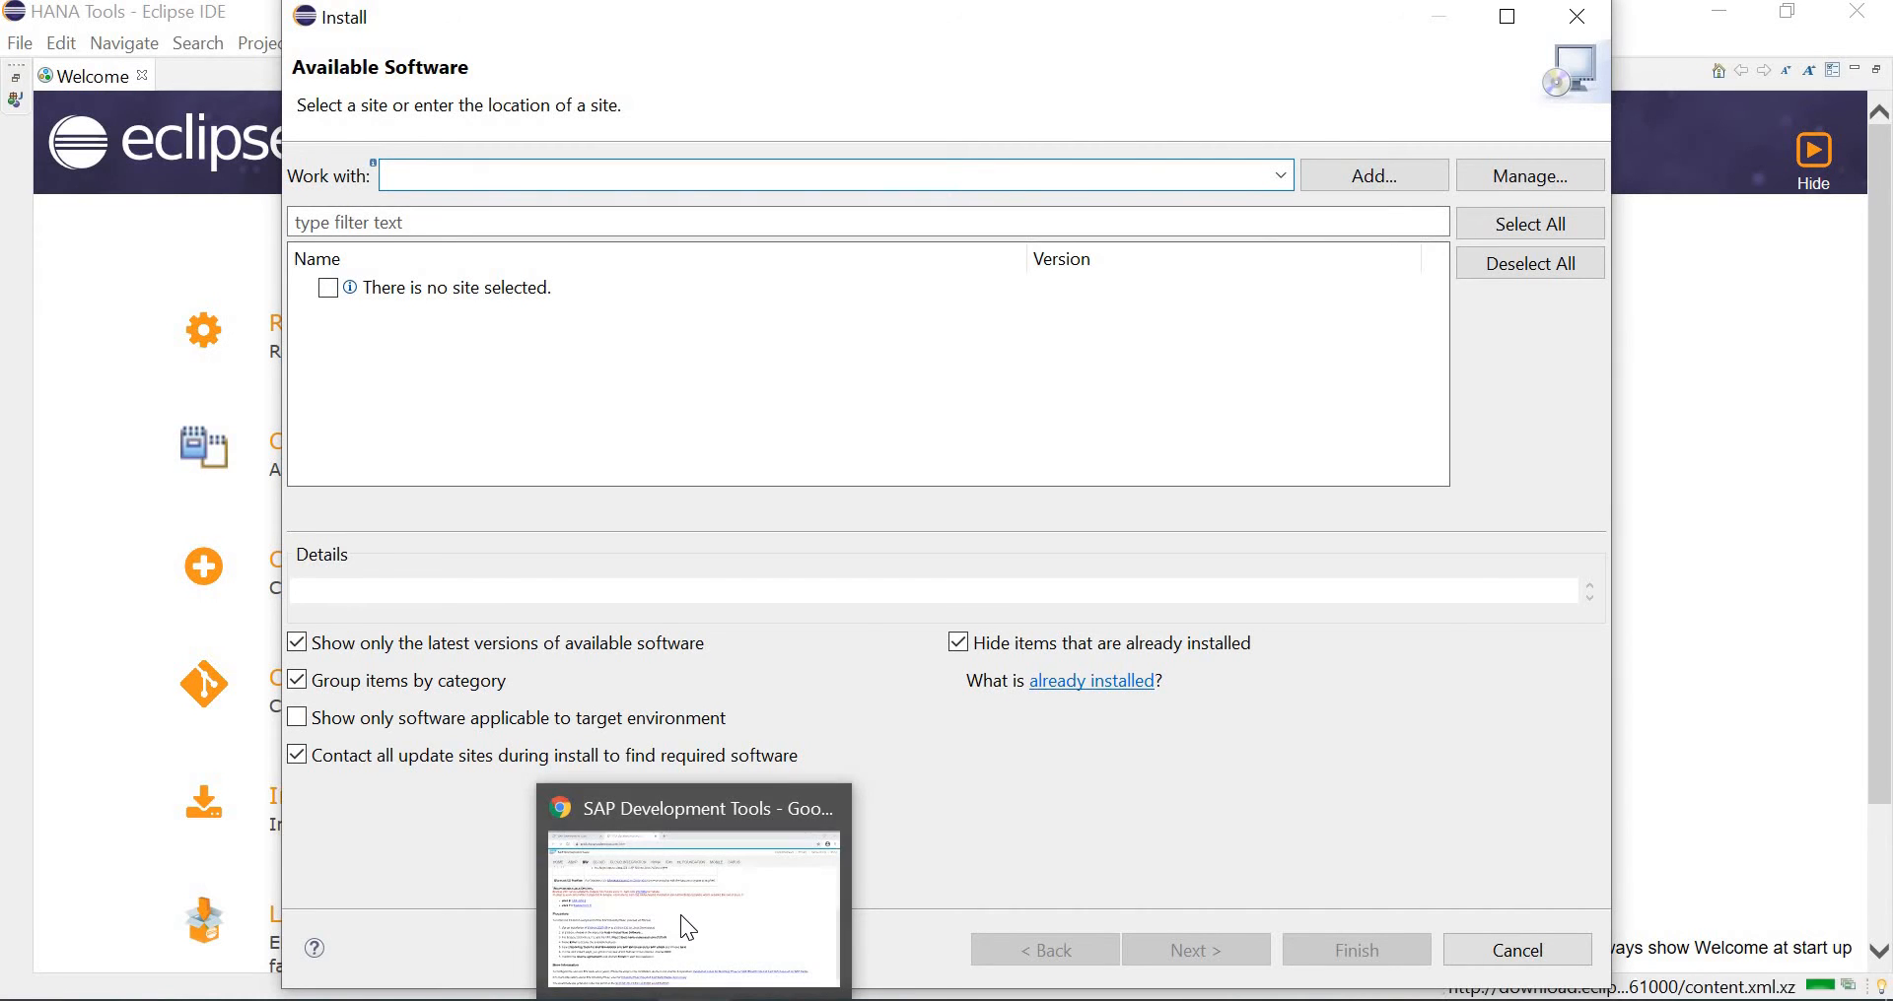
click(681, 916)
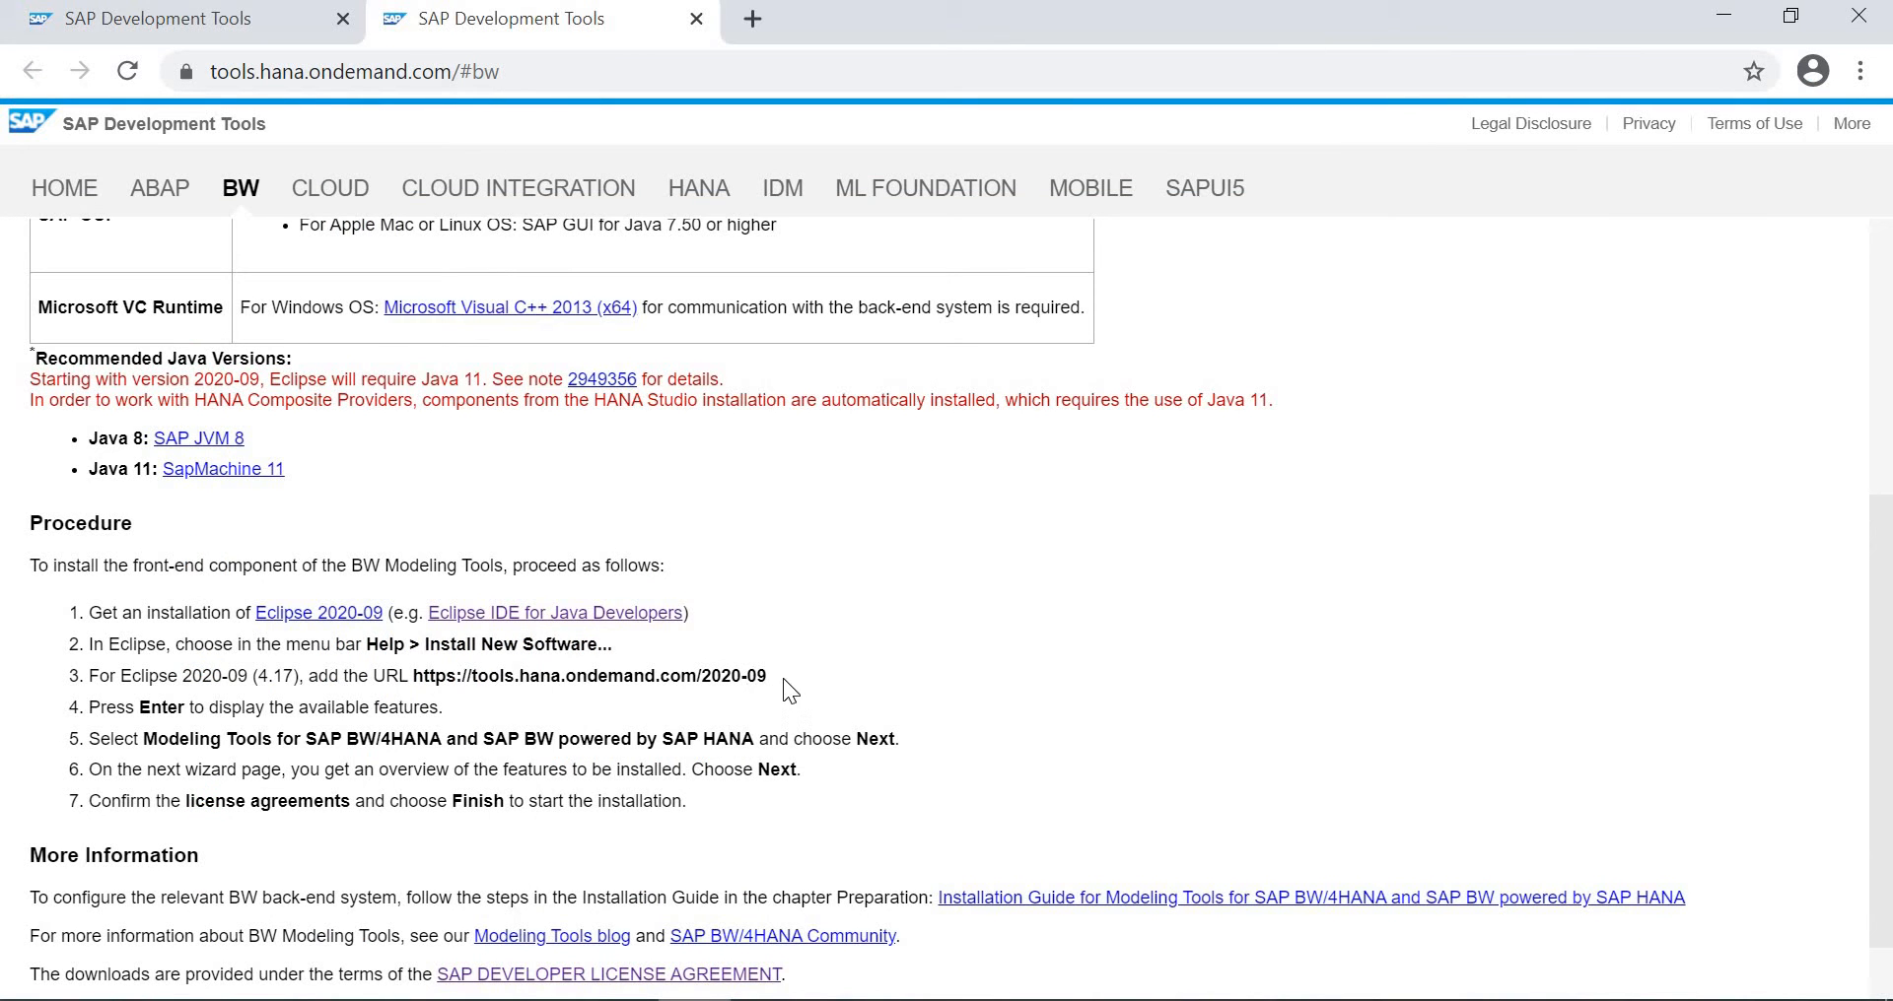
drag(782, 676, 414, 678)
key(ctrl+c)
key(alt+Tab)
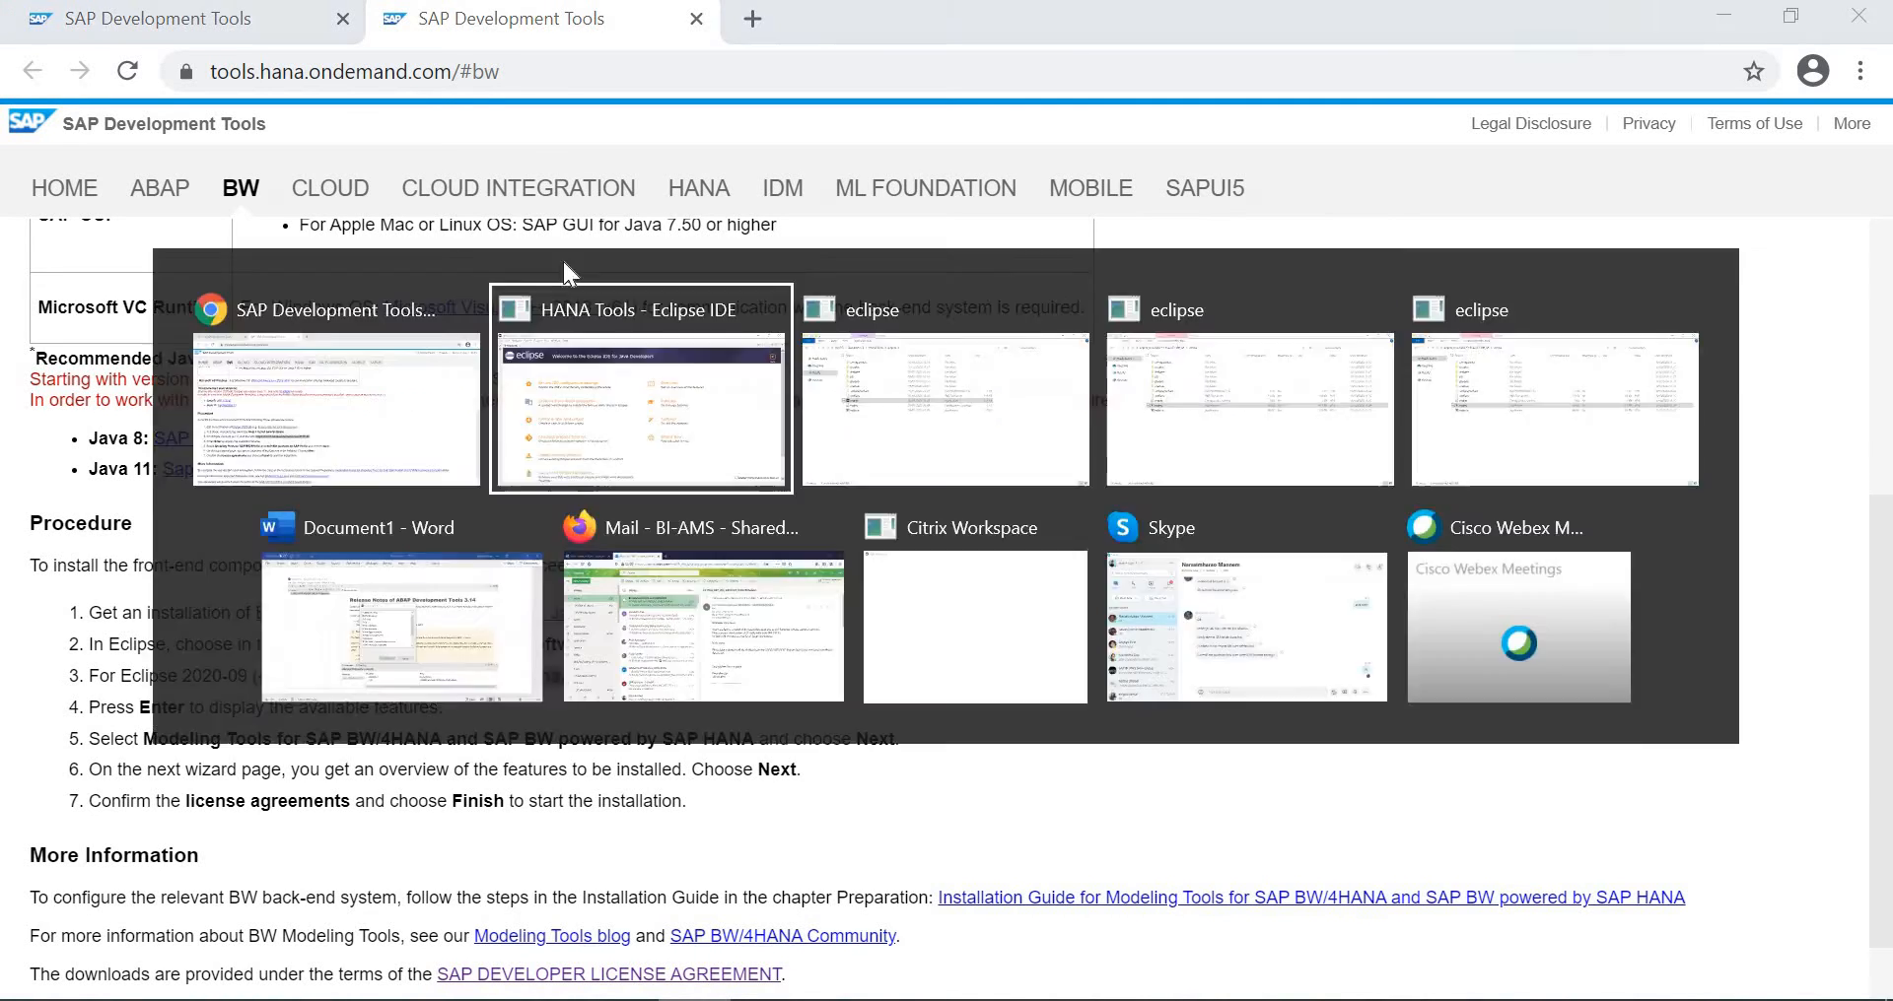
key(ctrl+v)
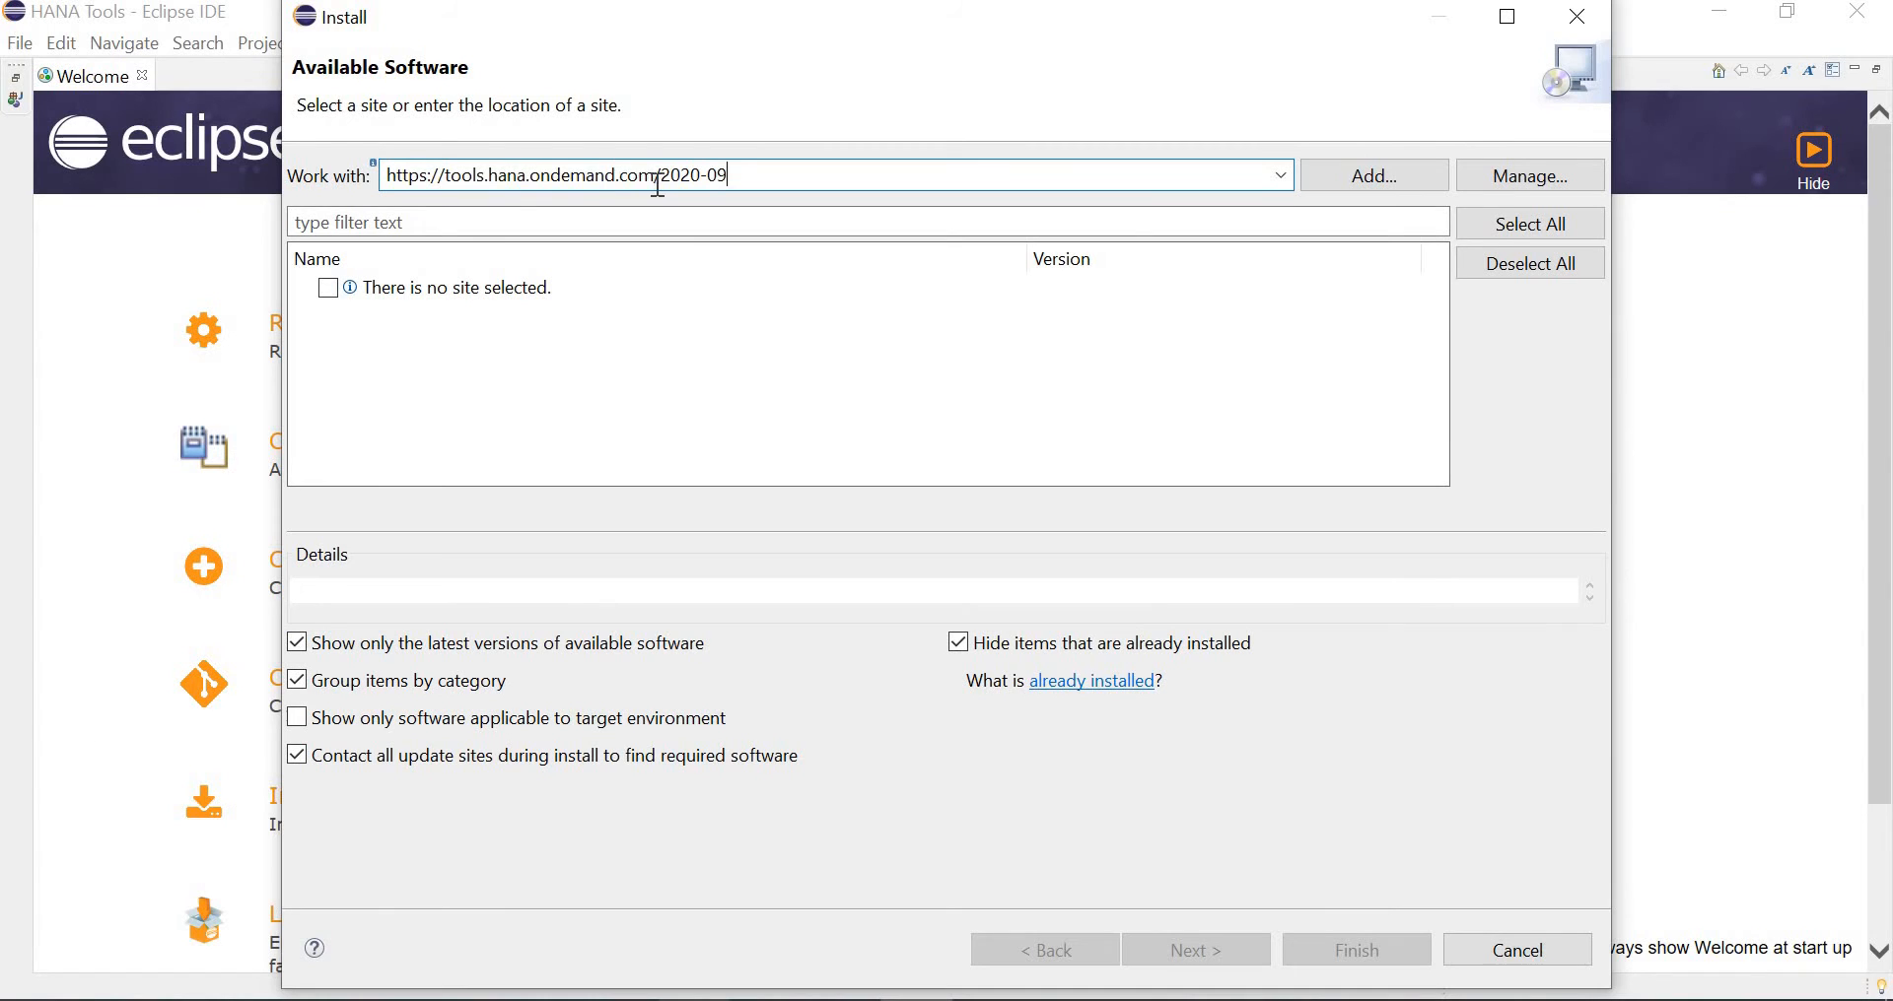
key(Return)
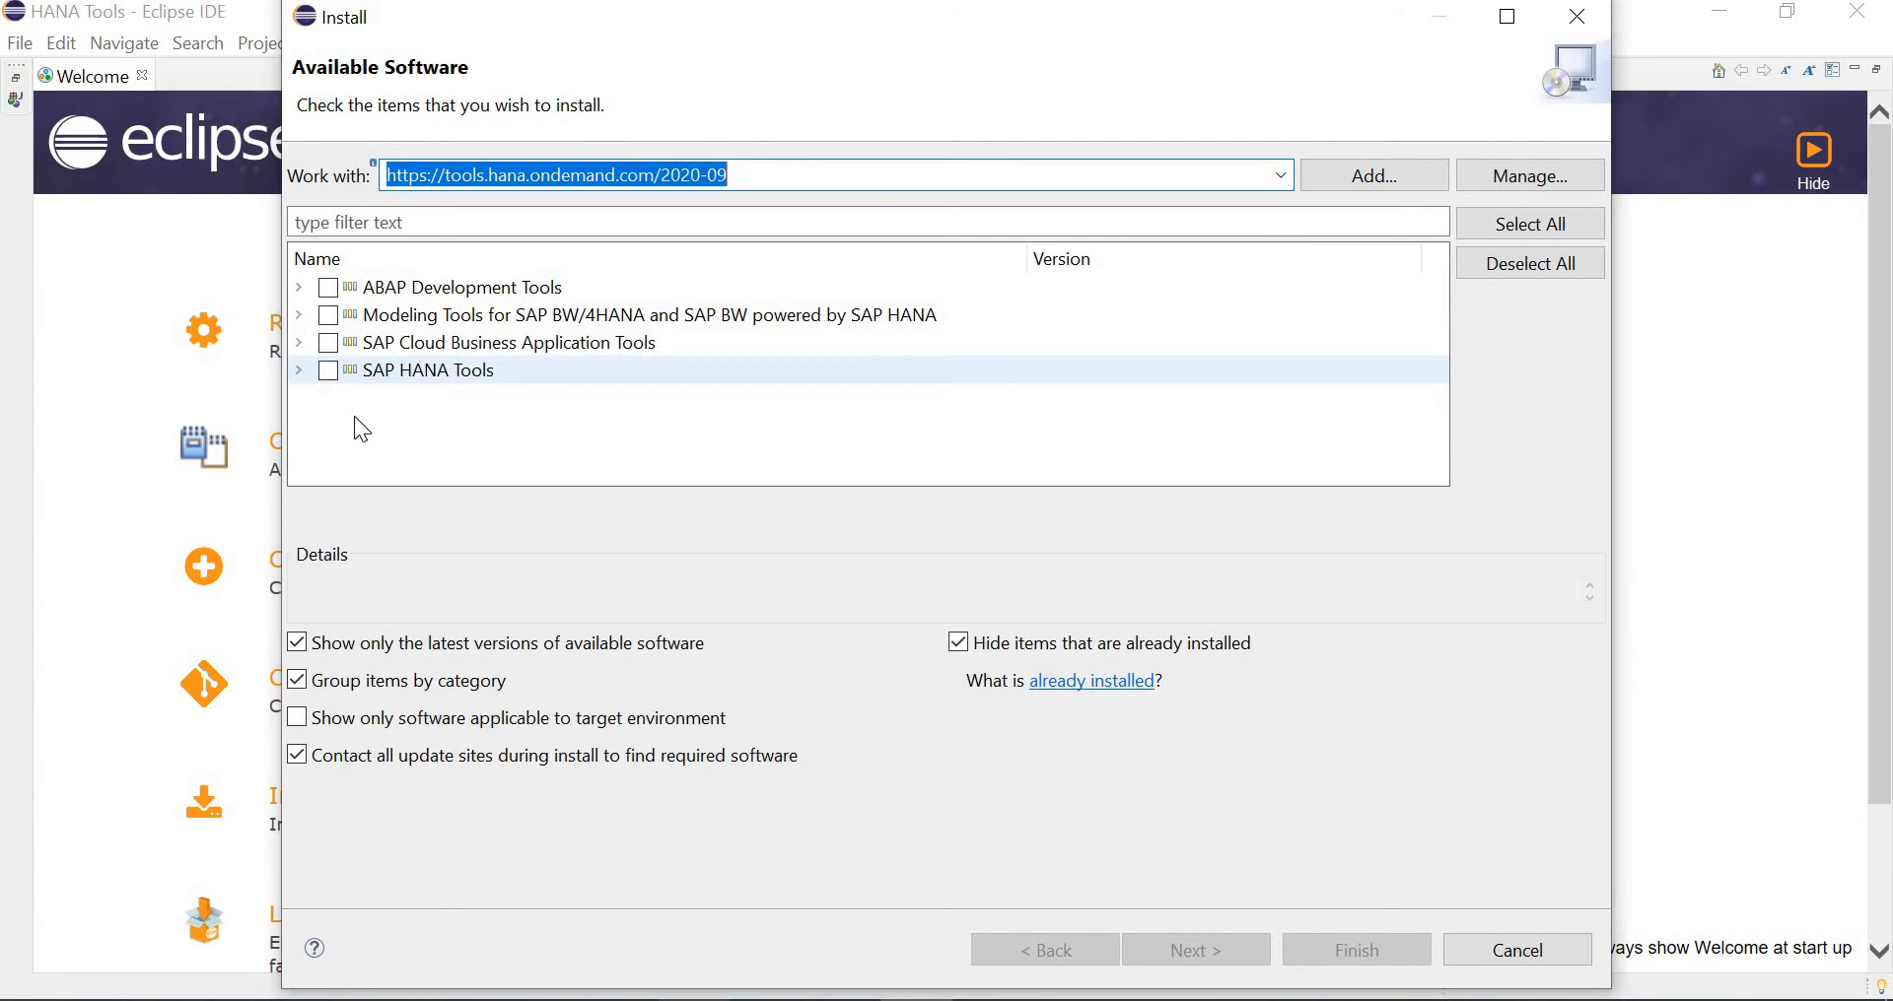
Select SAP HANA Tools, Modeling Tools for SAP BW/4HANA and SAP BW powered by SAP HANA, and ABAP Core Development Tools for installation.
click(326, 374)
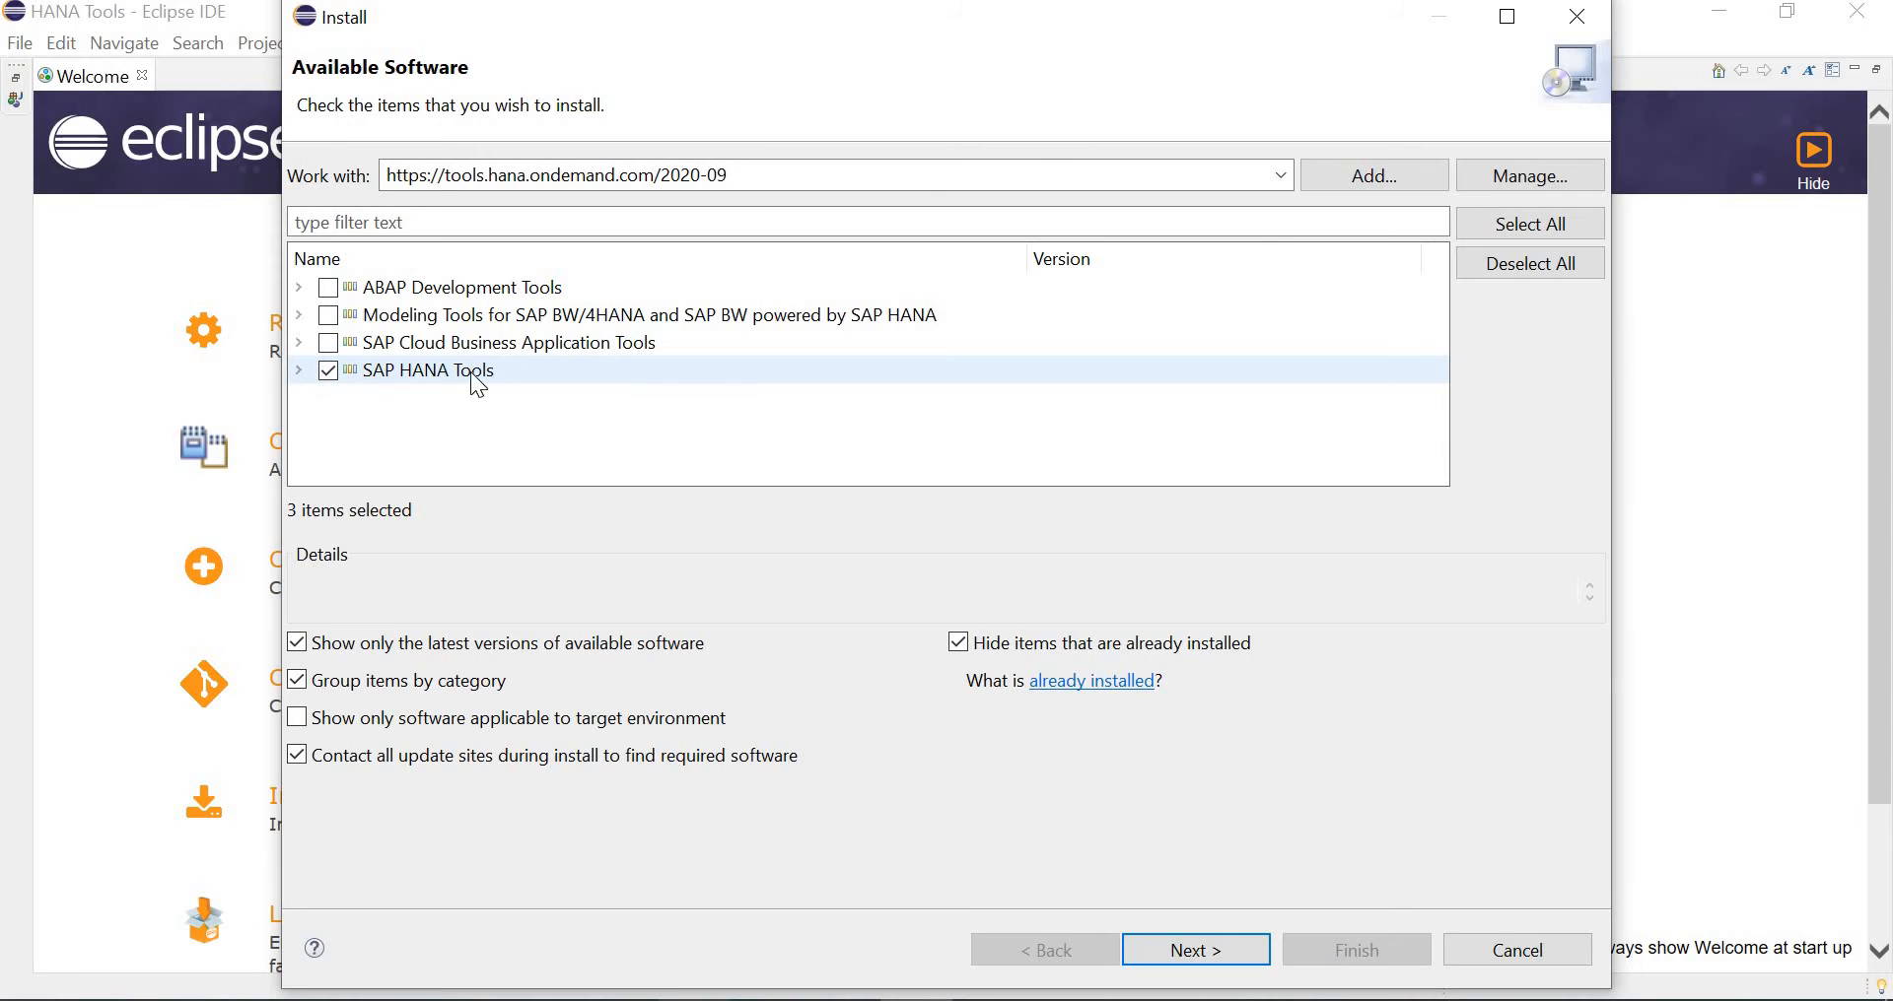
click(329, 315)
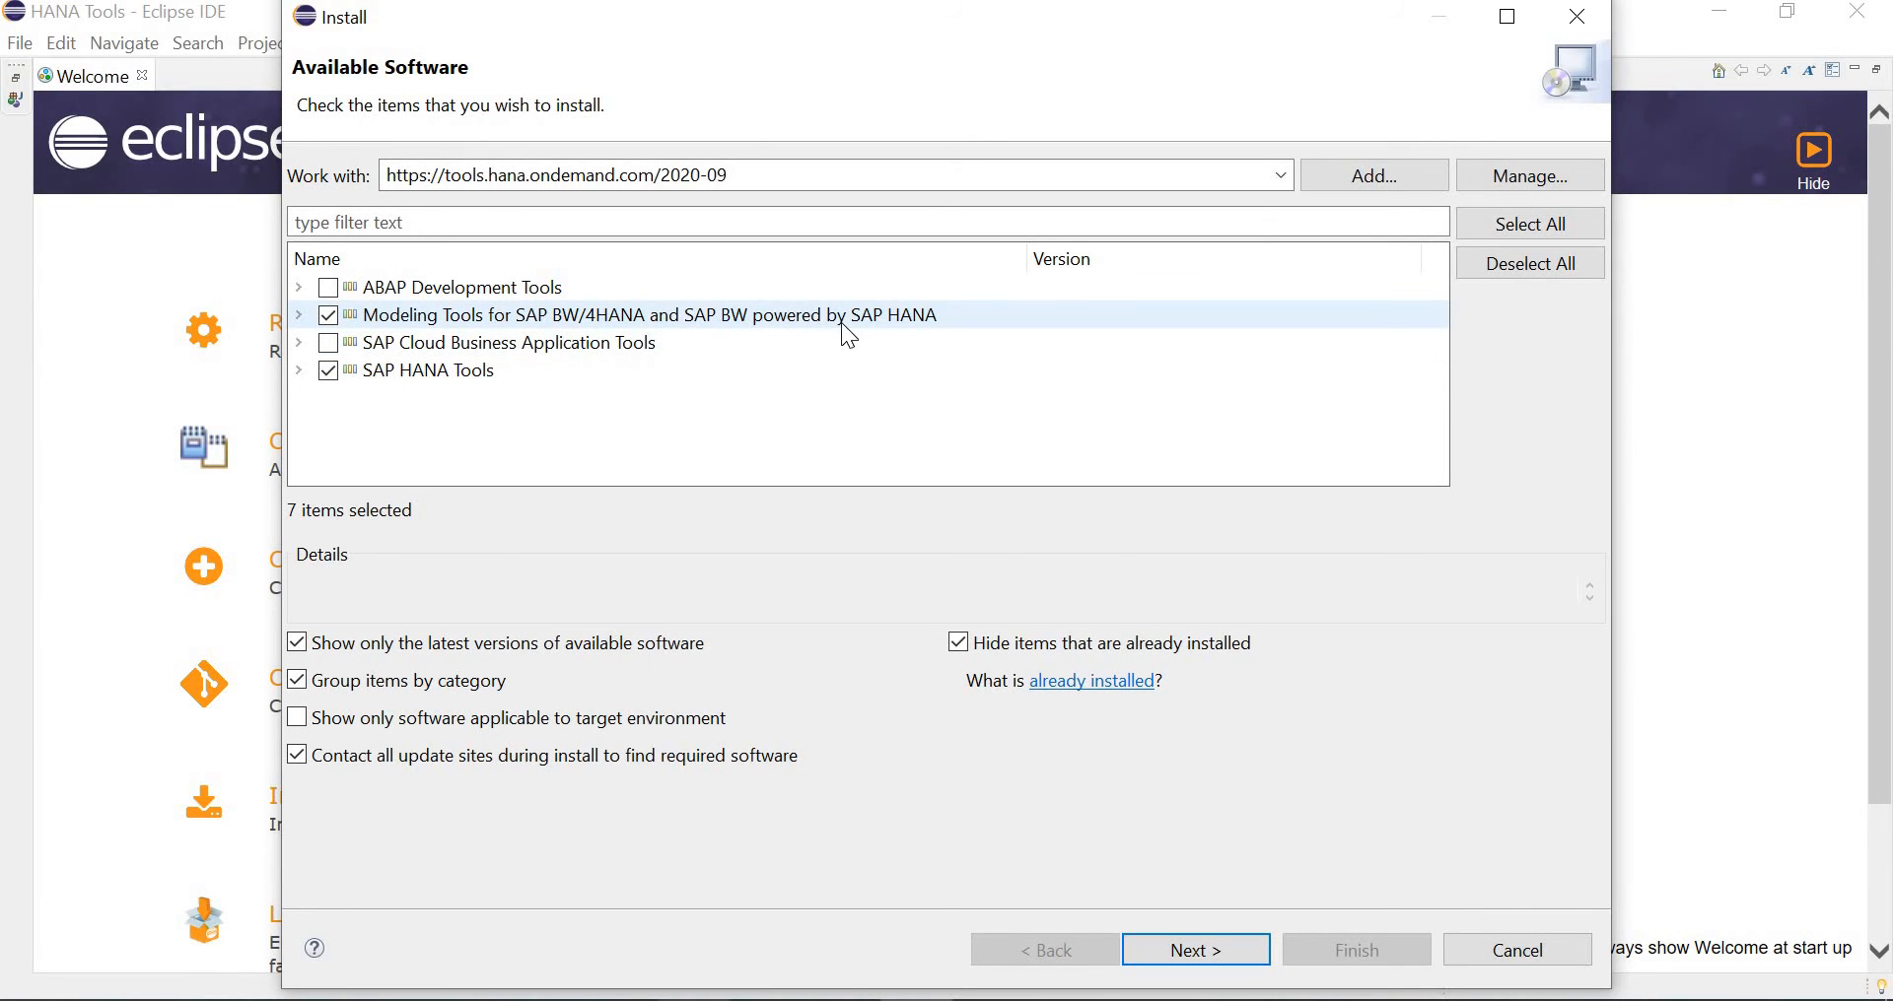
click(379, 285)
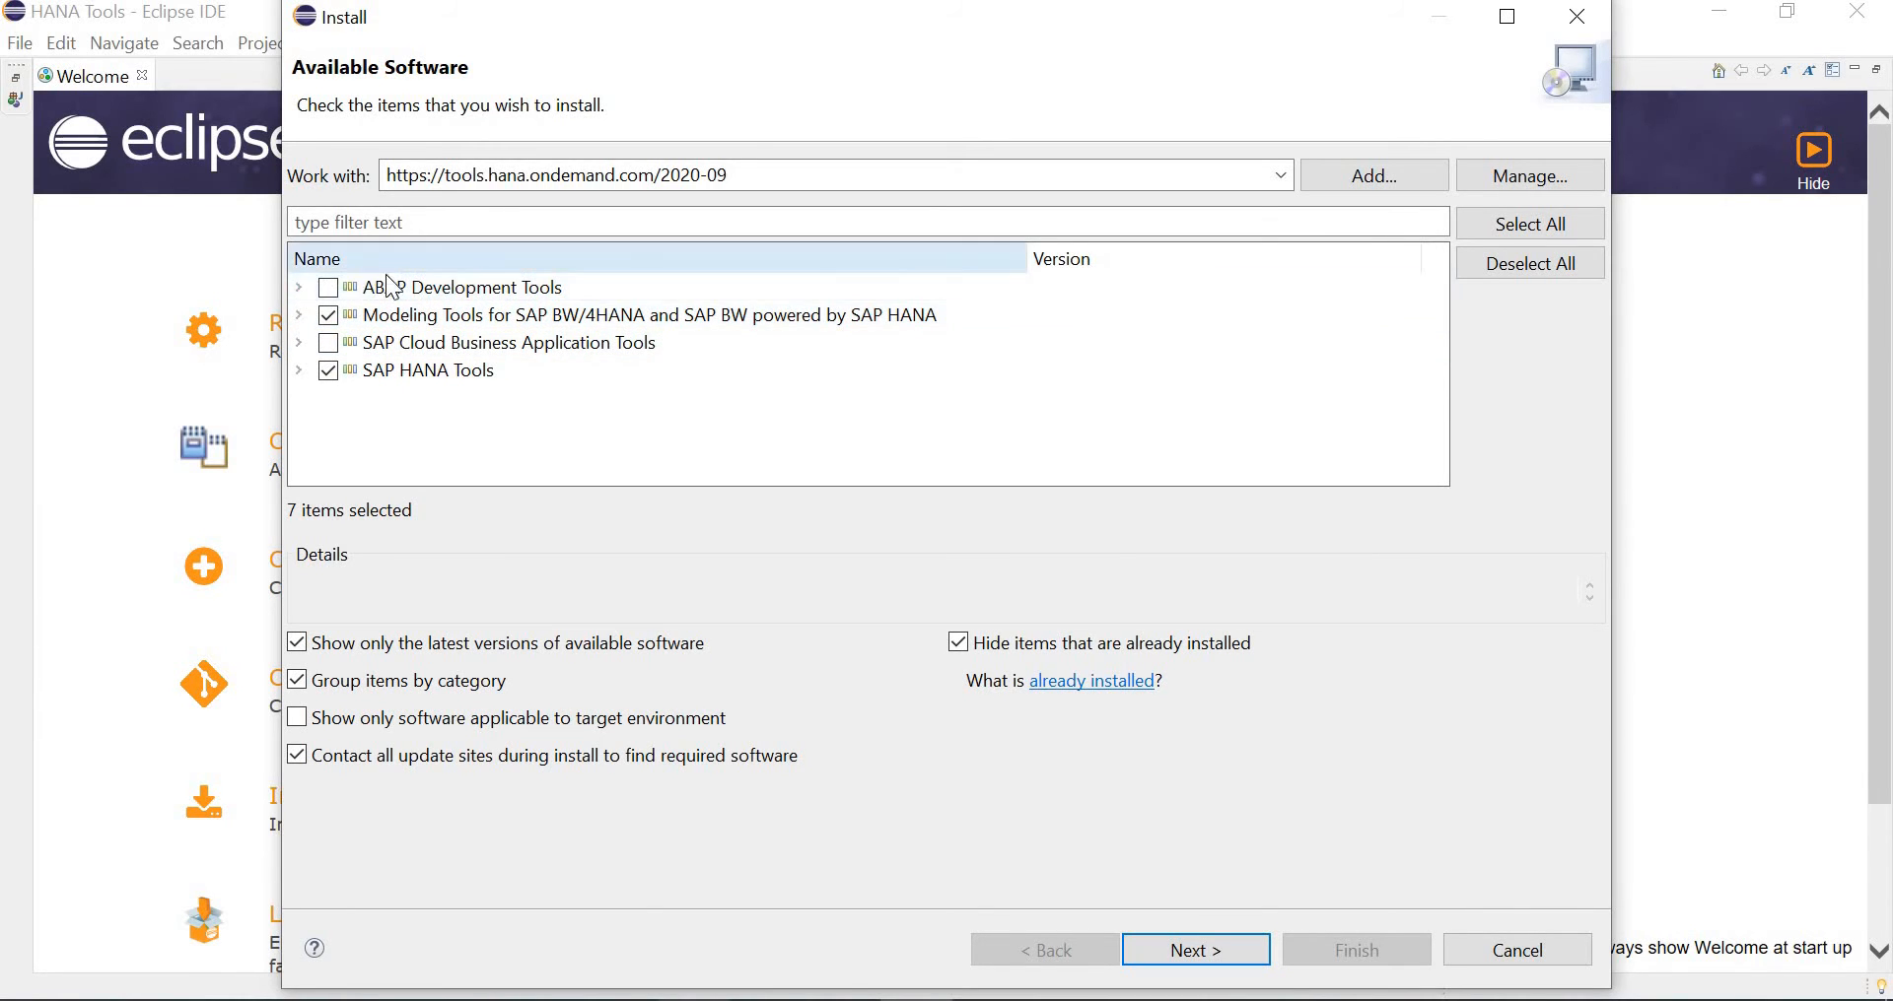
click(300, 287)
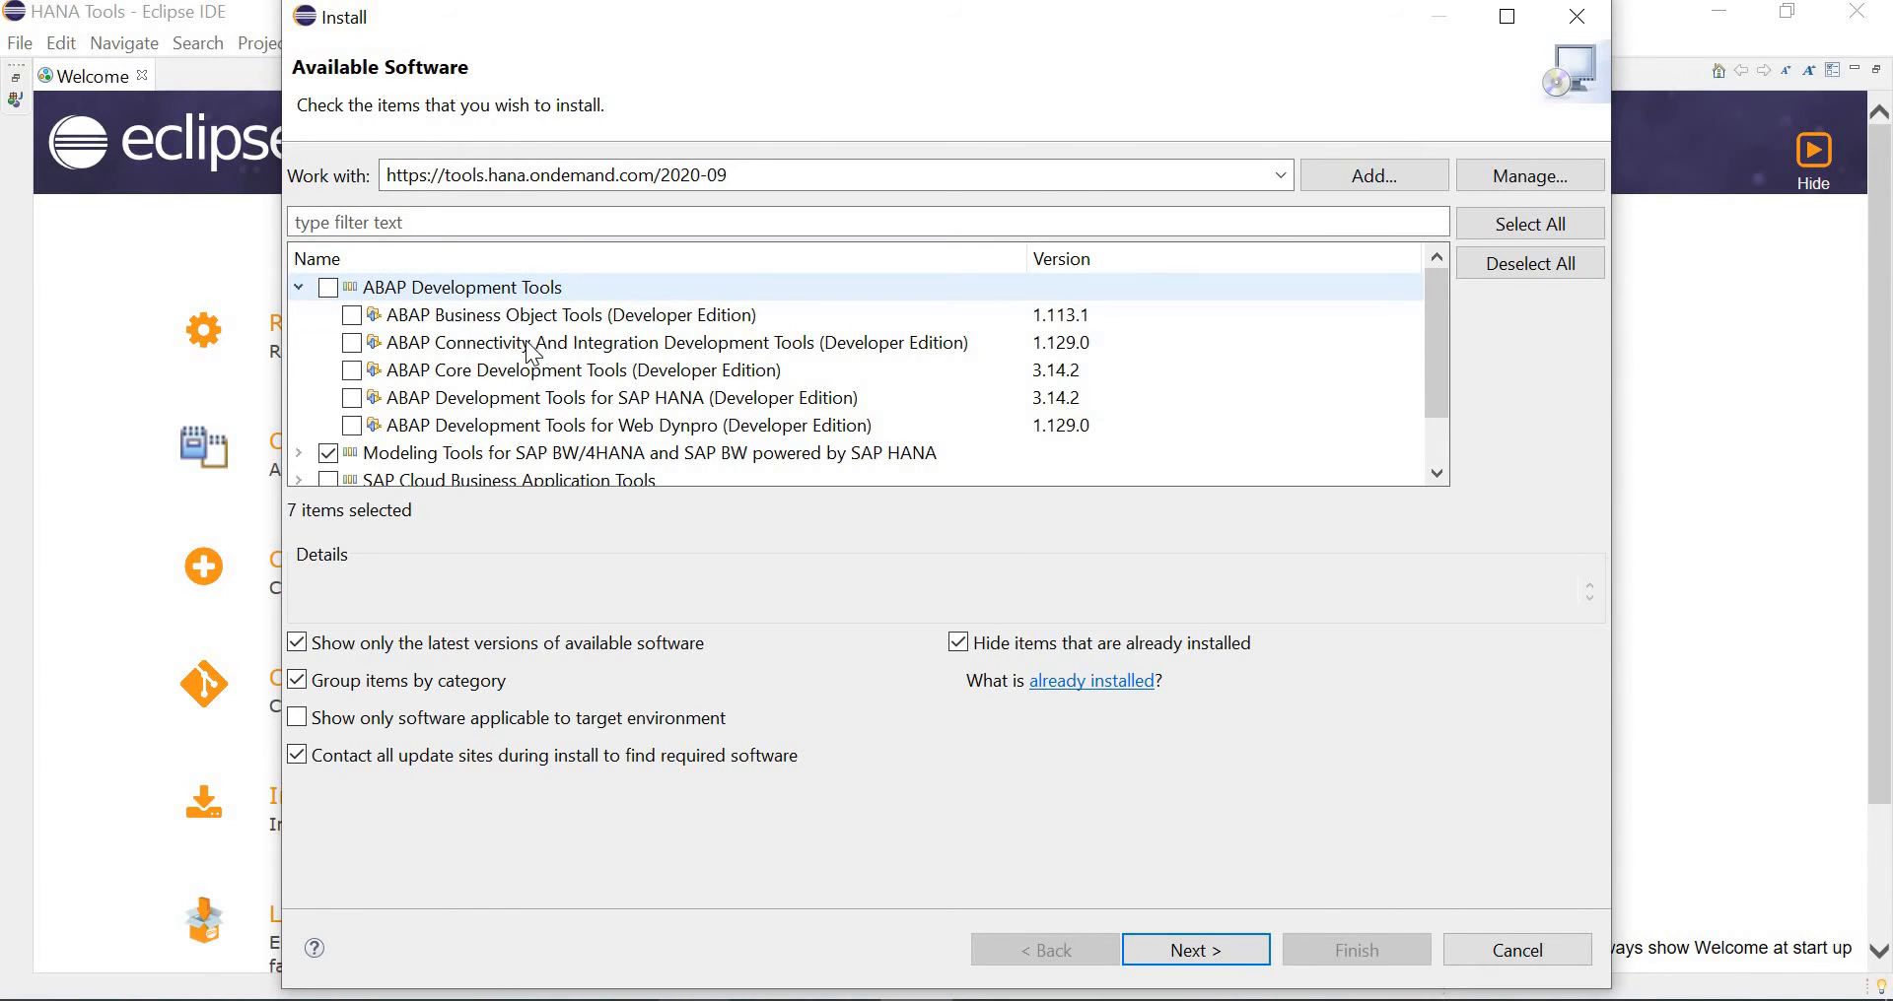
click(355, 372)
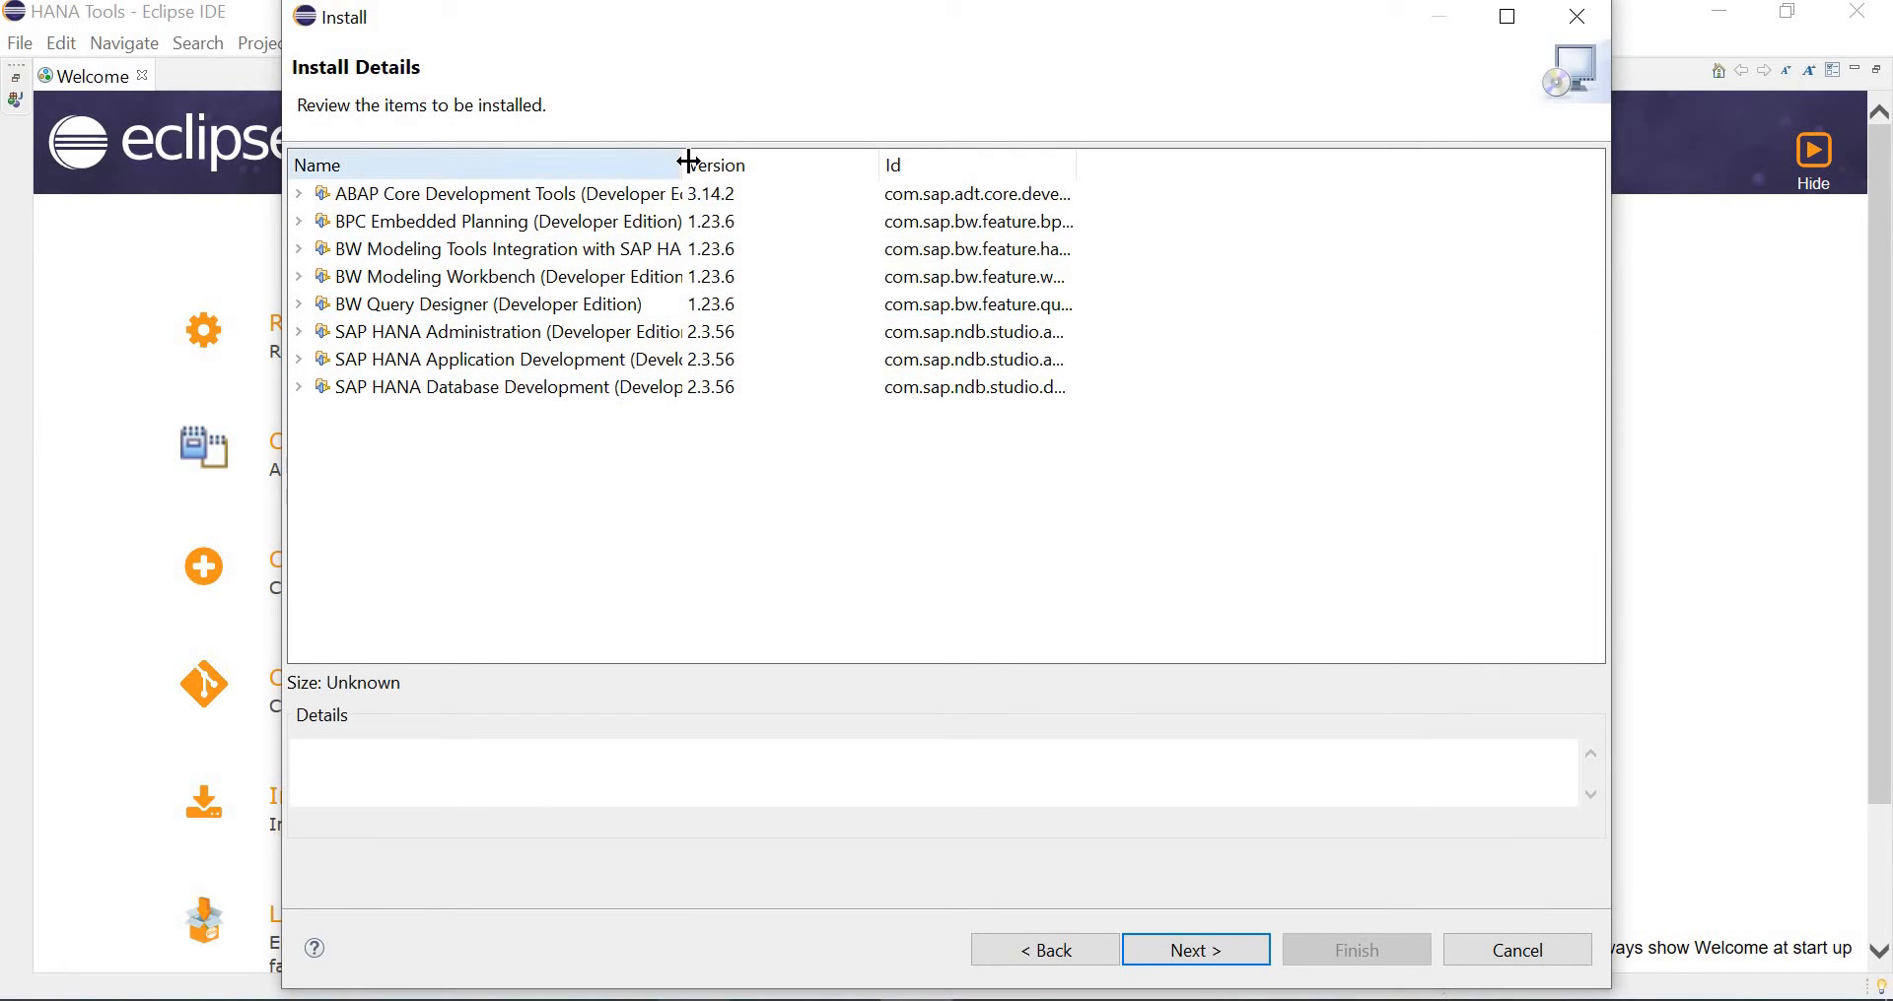
Widen the name column to review the install details, then accept the license agreements and start the installation.
drag(688, 161, 967, 161)
click(634, 194)
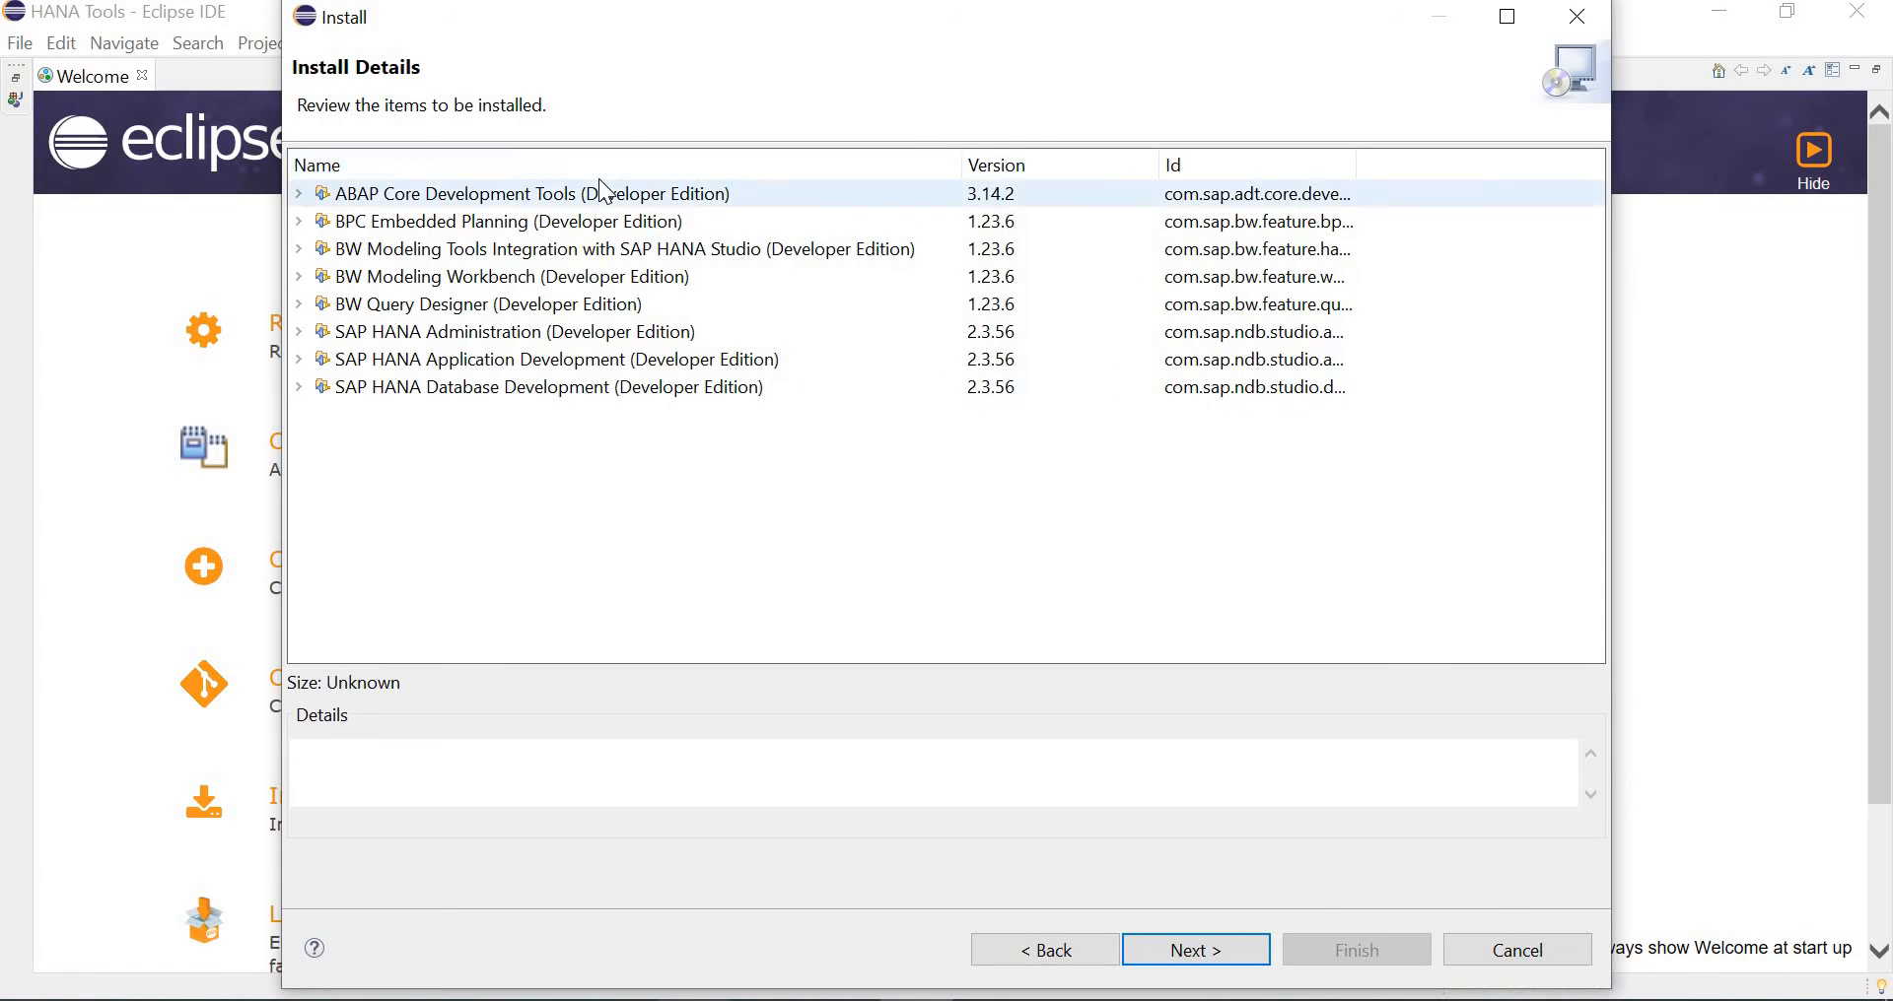
click(1220, 949)
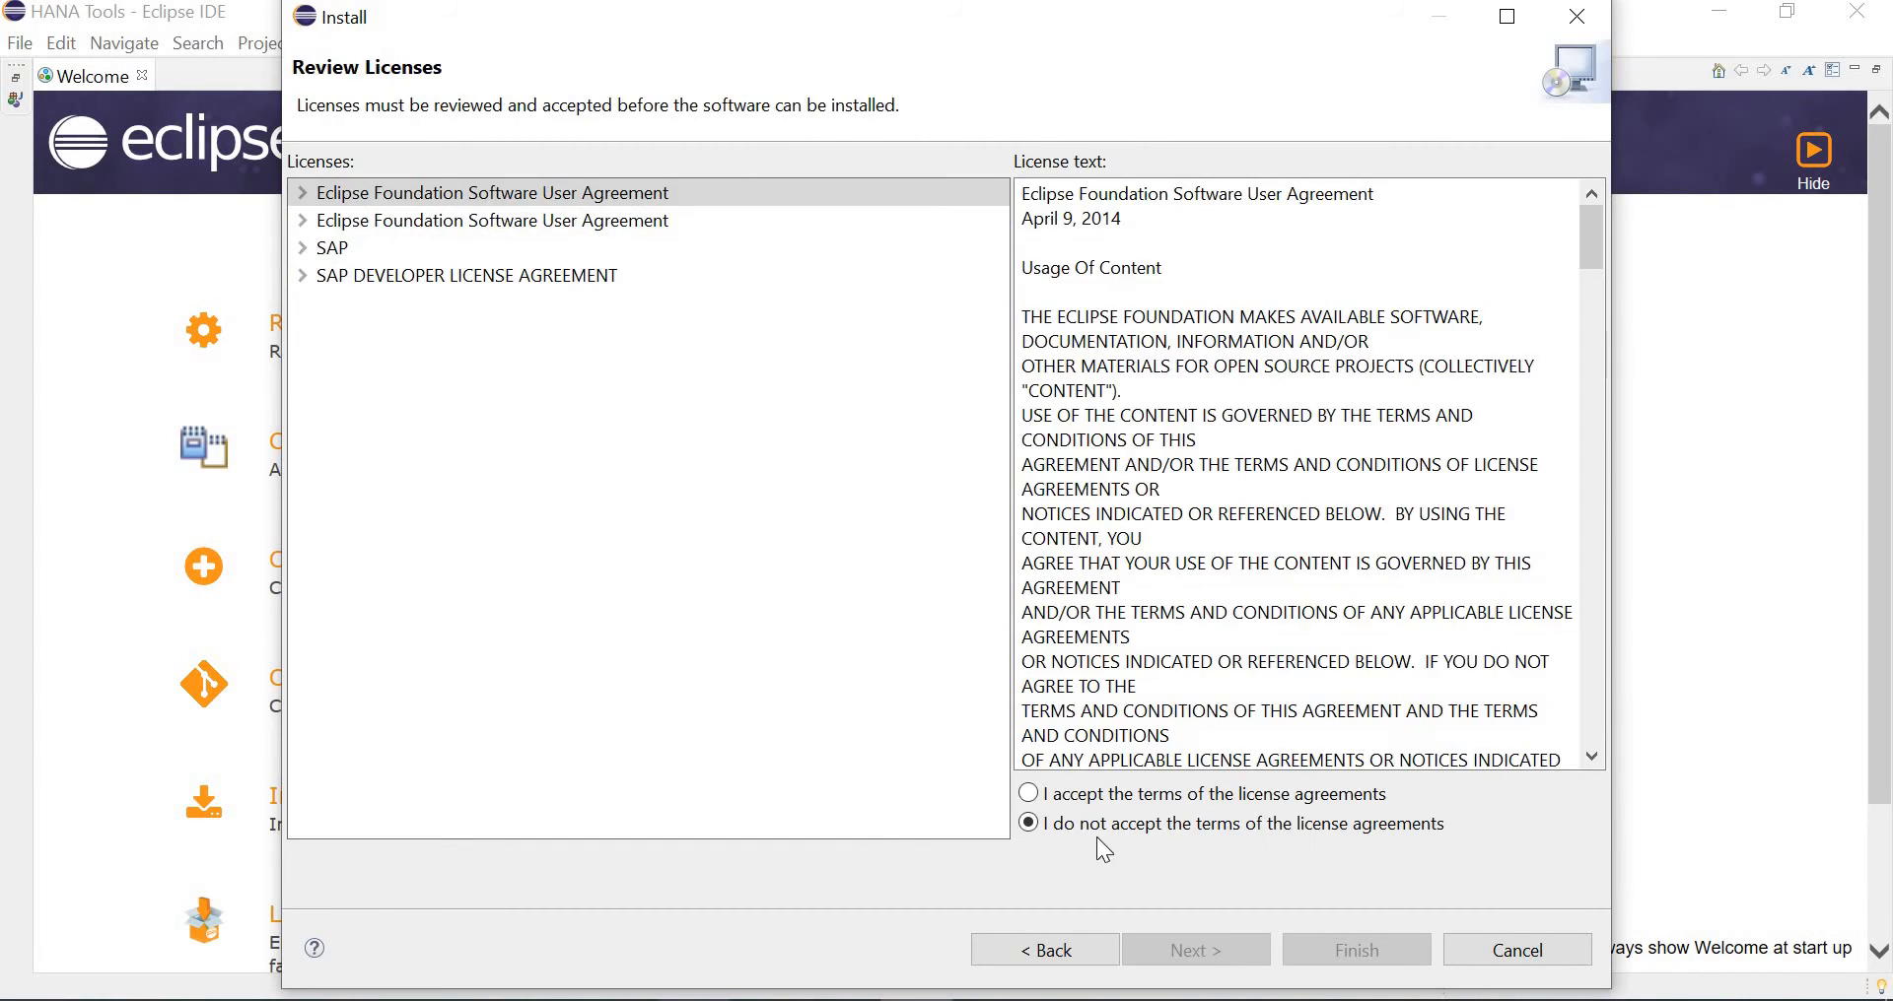
click(1040, 799)
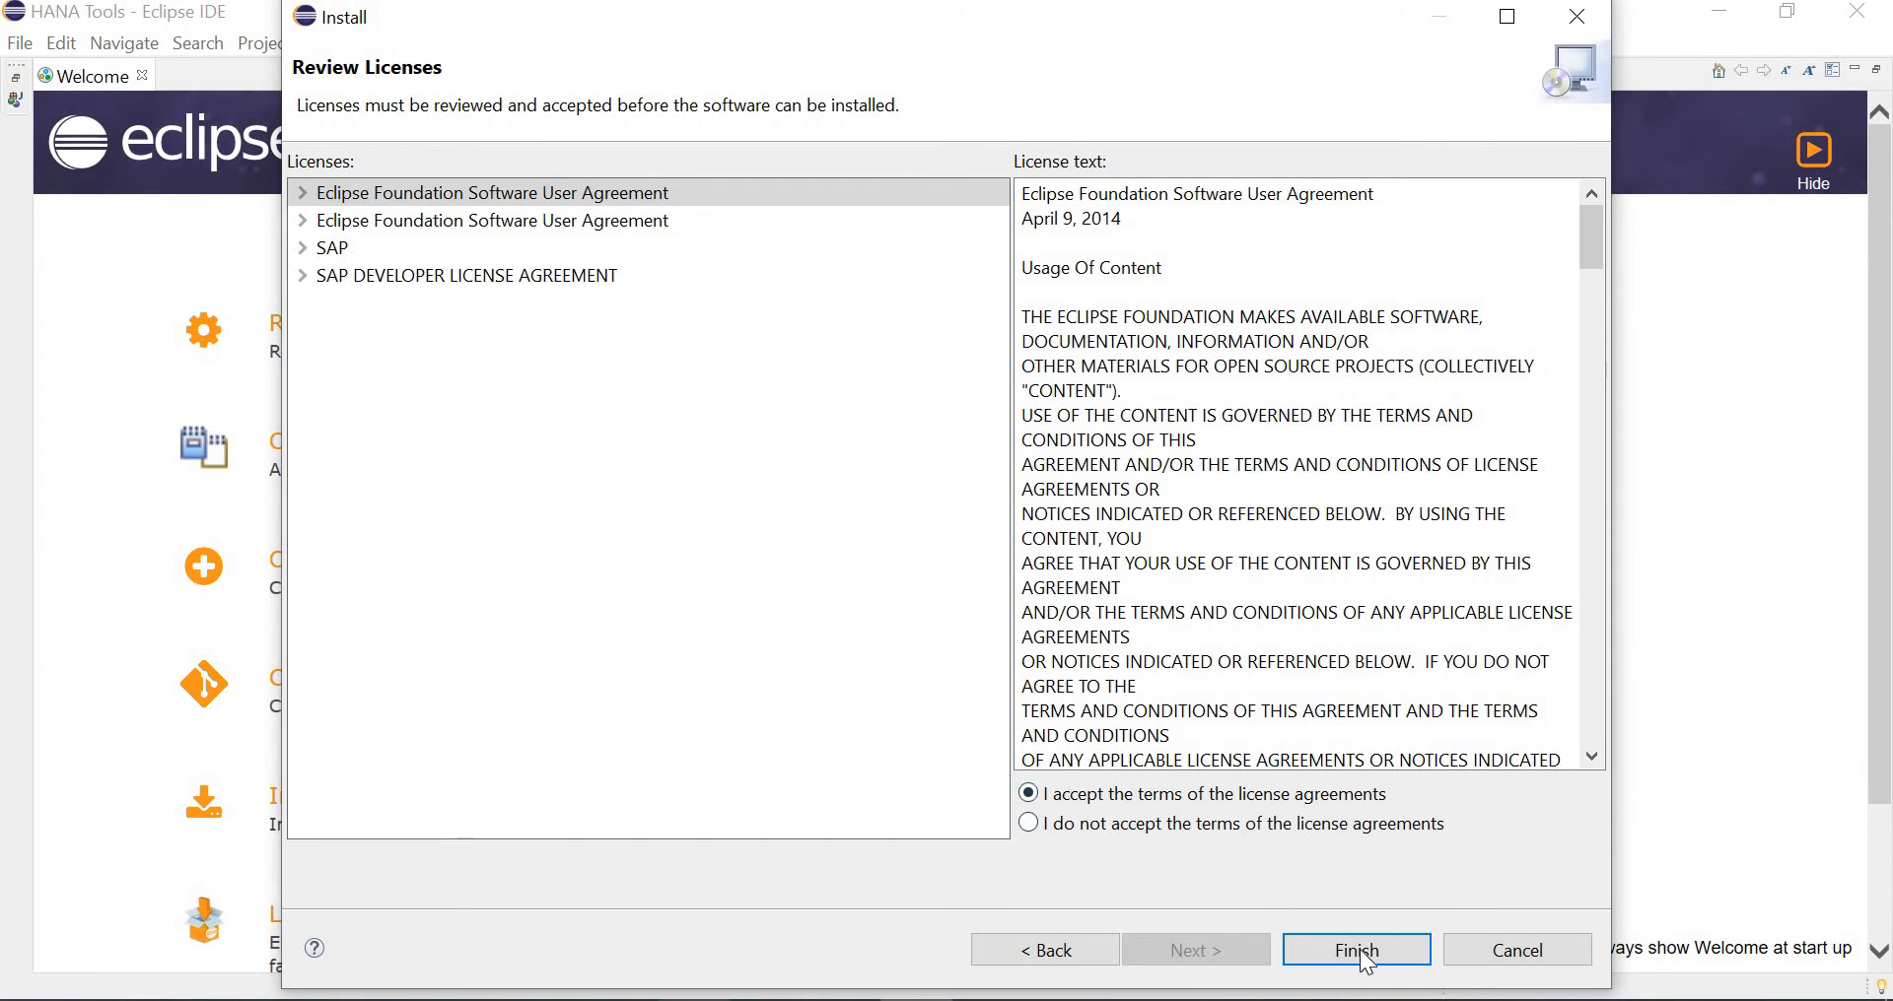
click(1358, 950)
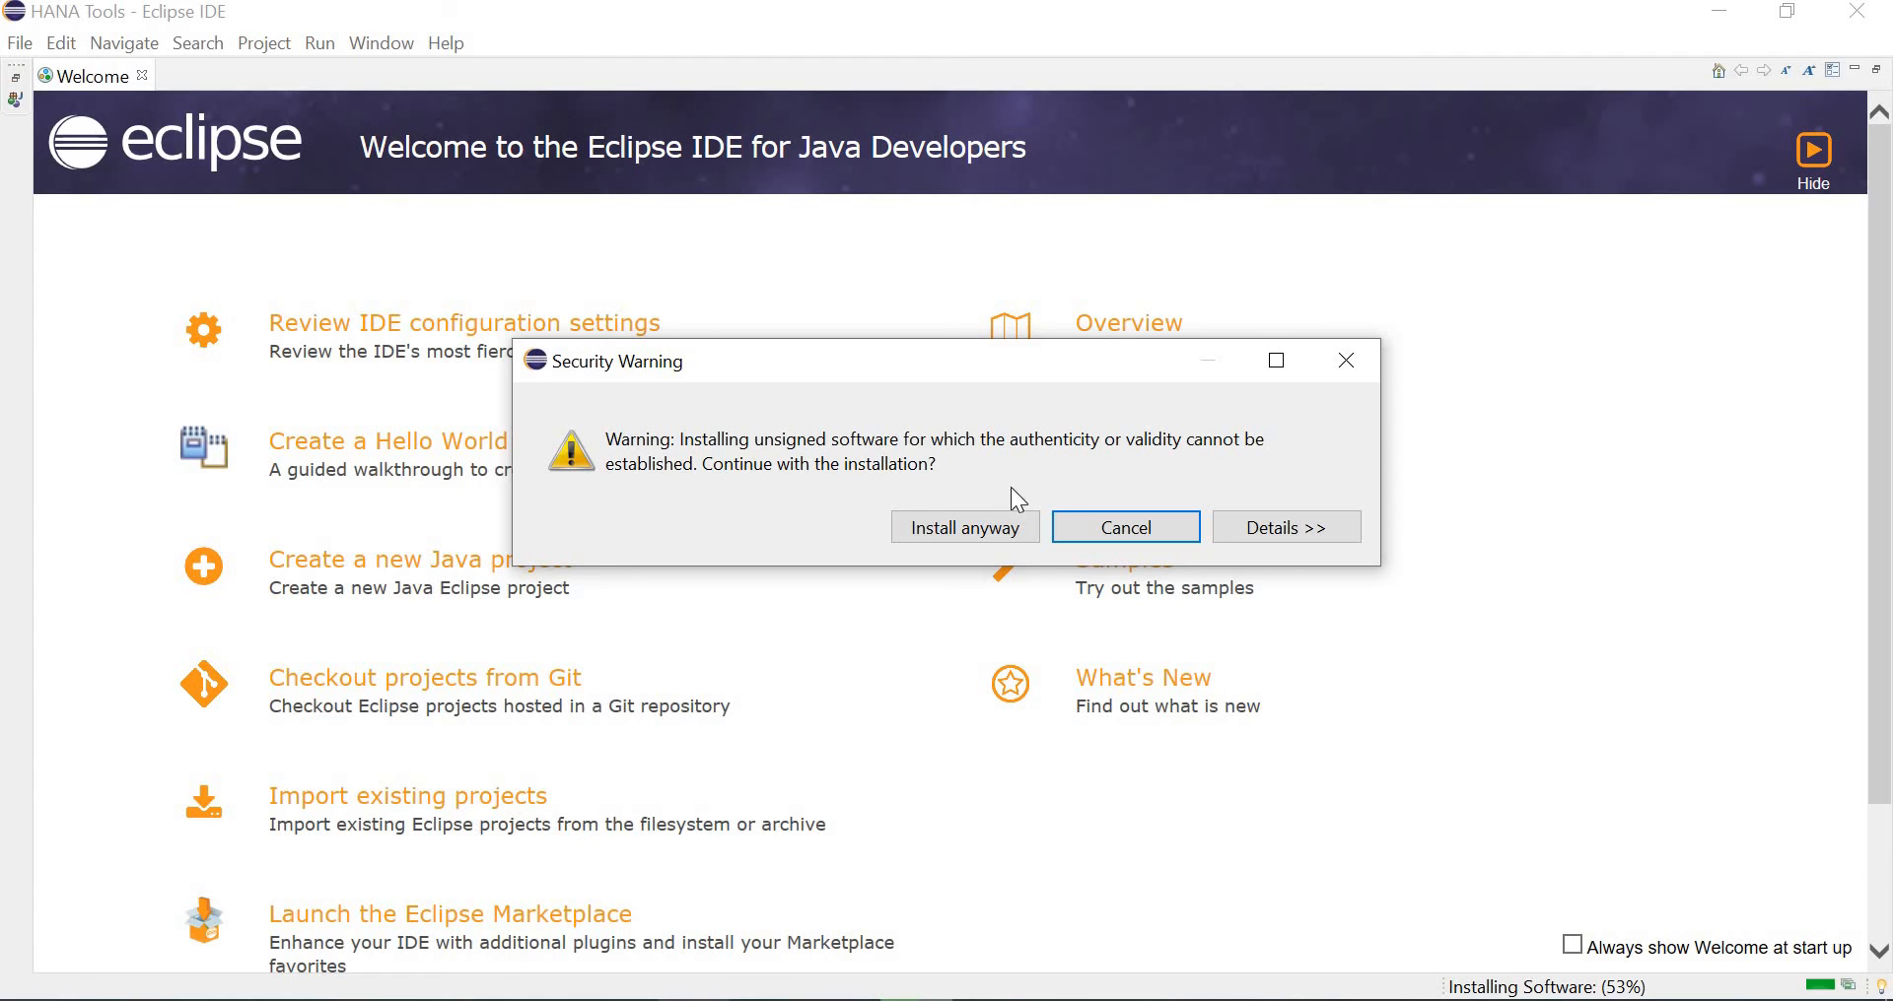
Allow the unsigned software, accept the Eclipse.org Foundation certificate, and restart Eclipse to apply the update.
click(952, 520)
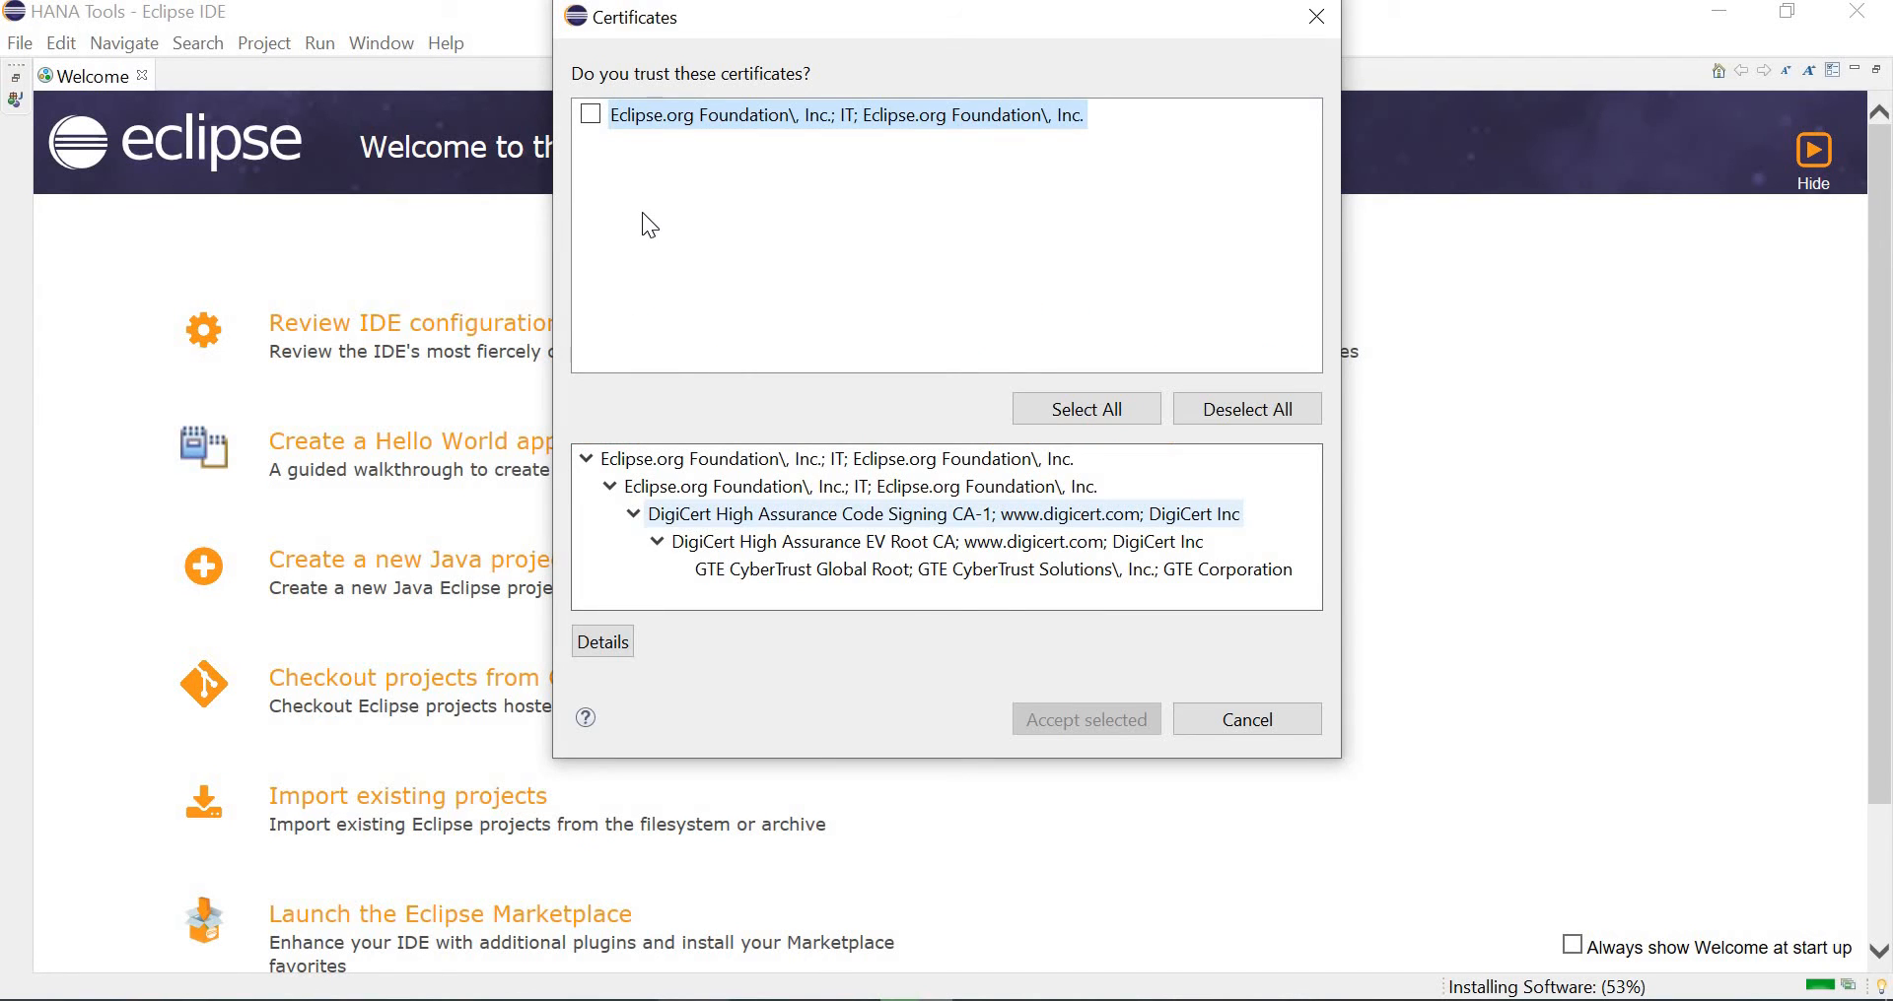
click(589, 114)
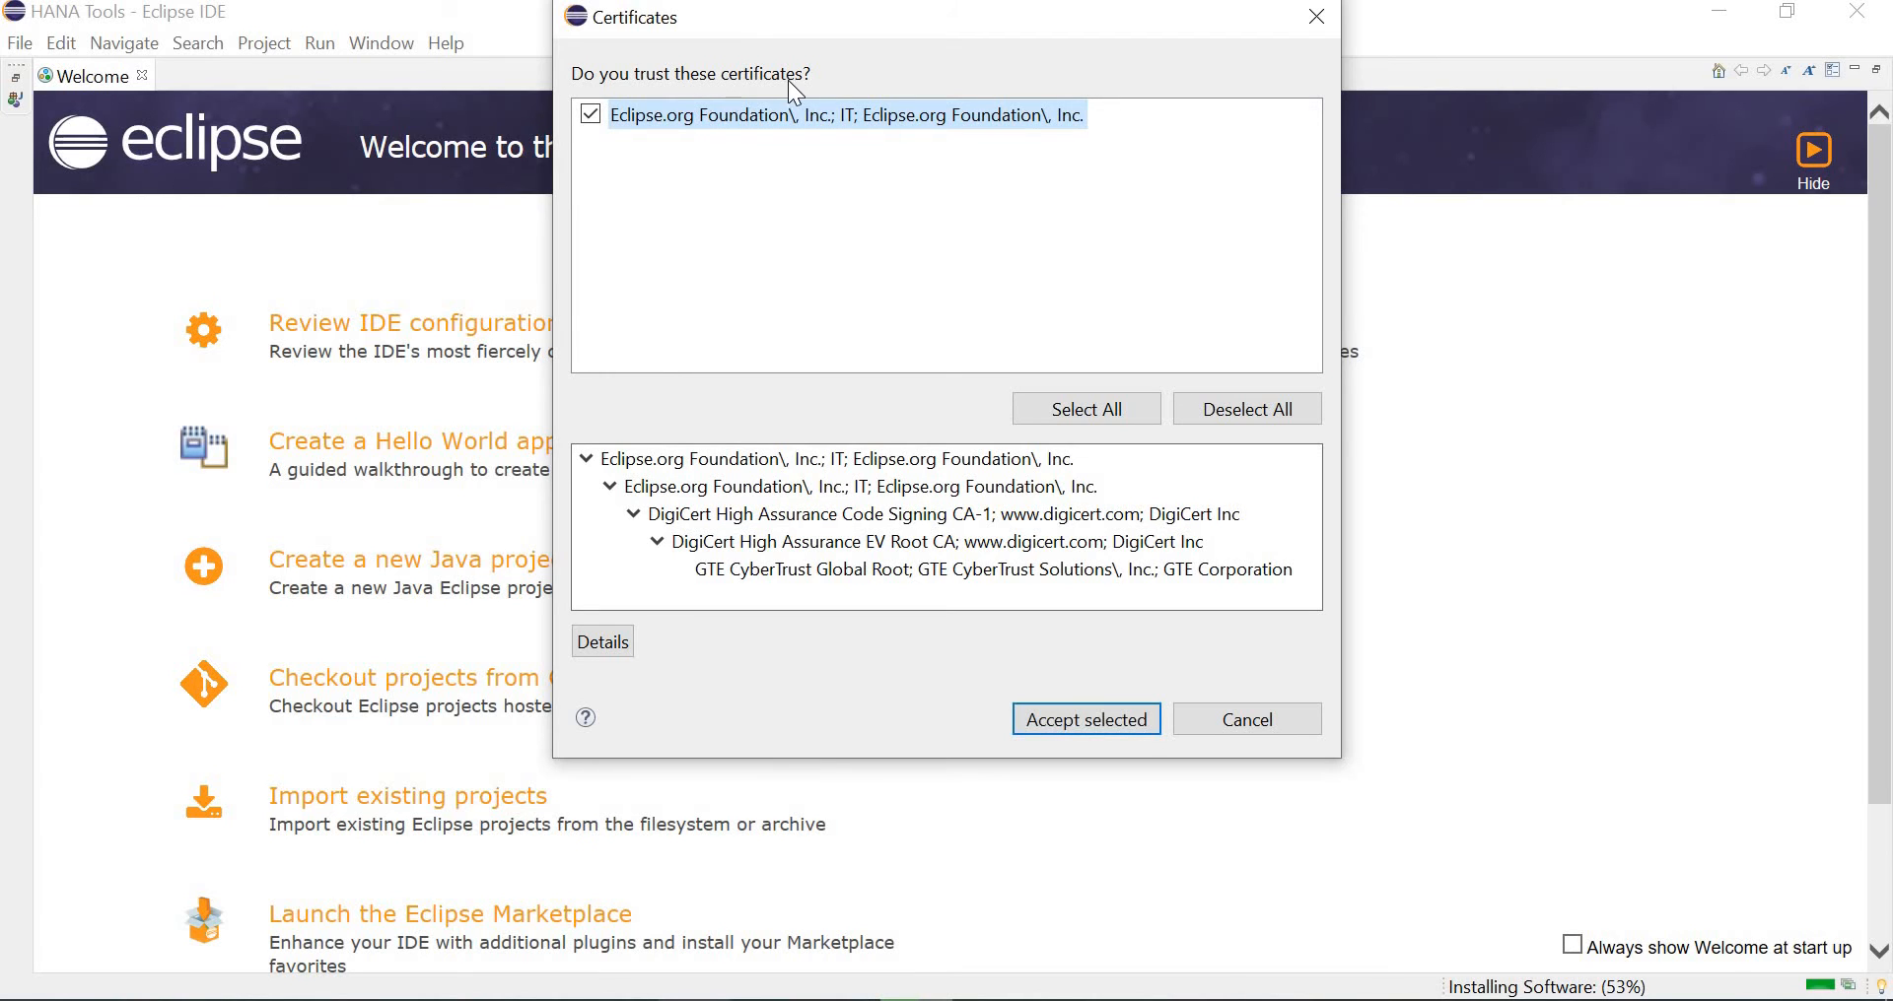
click(1114, 718)
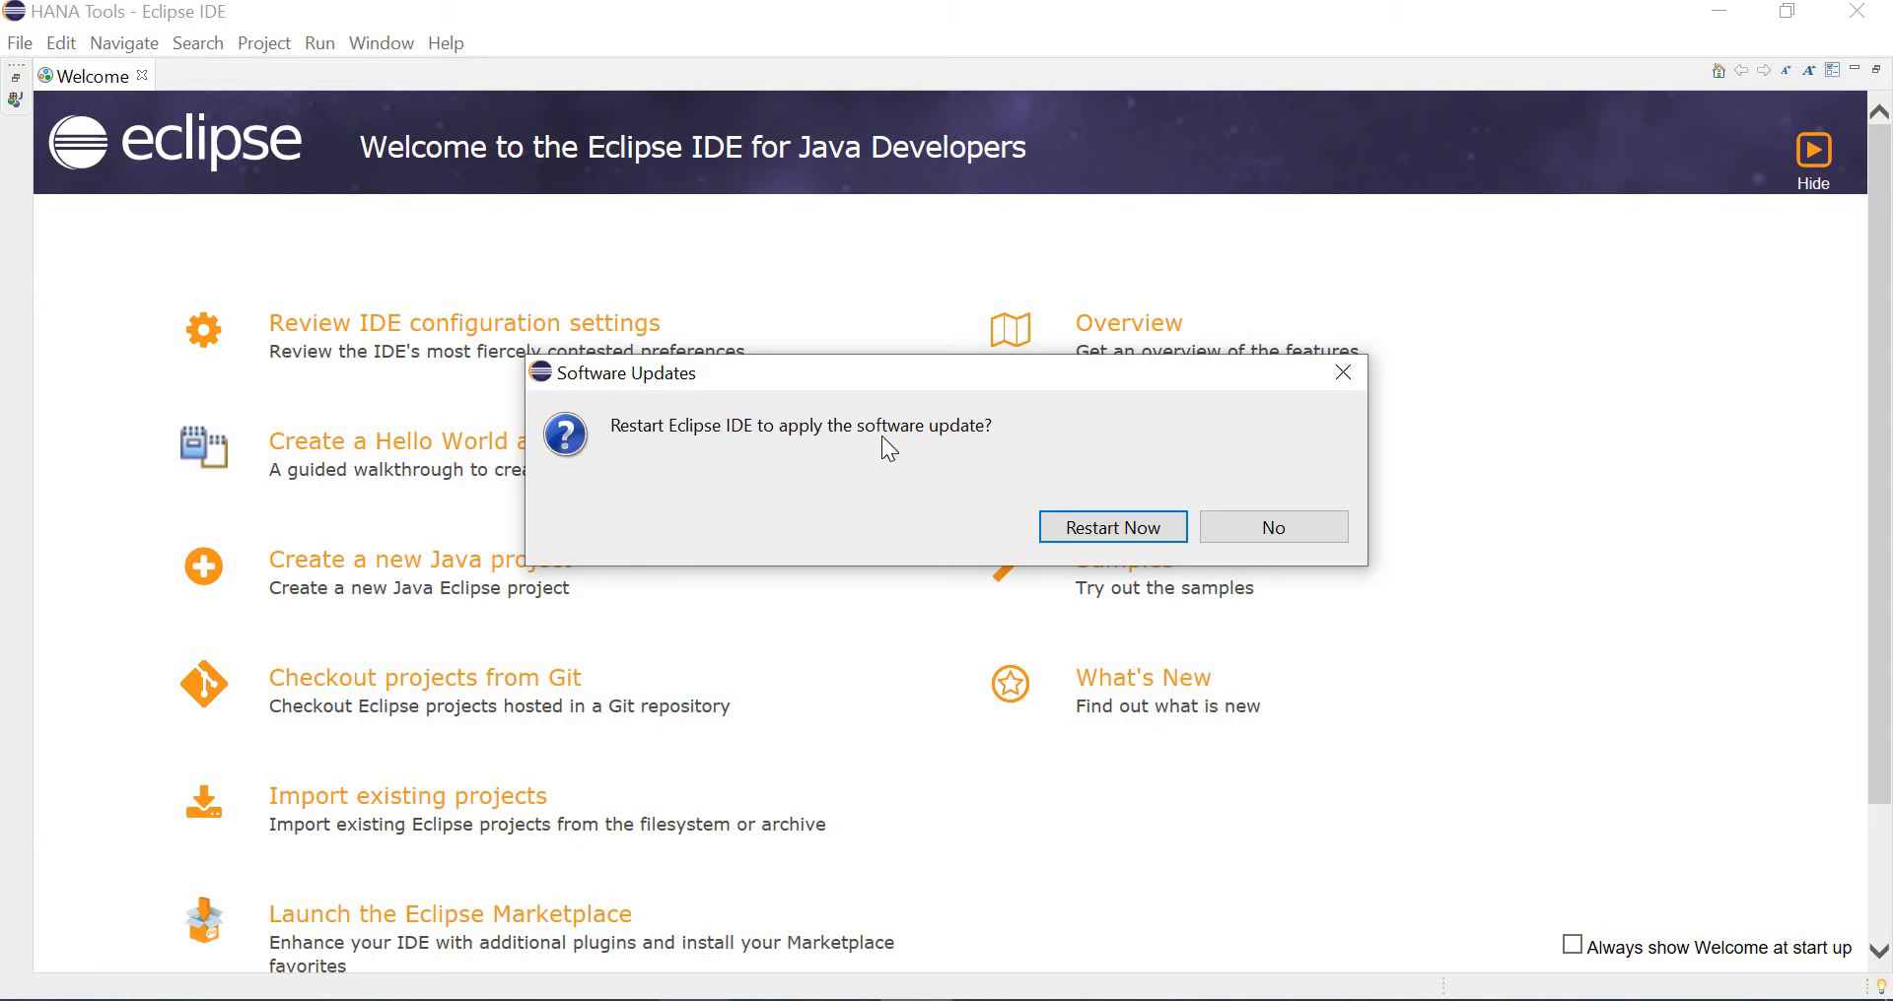
click(1118, 530)
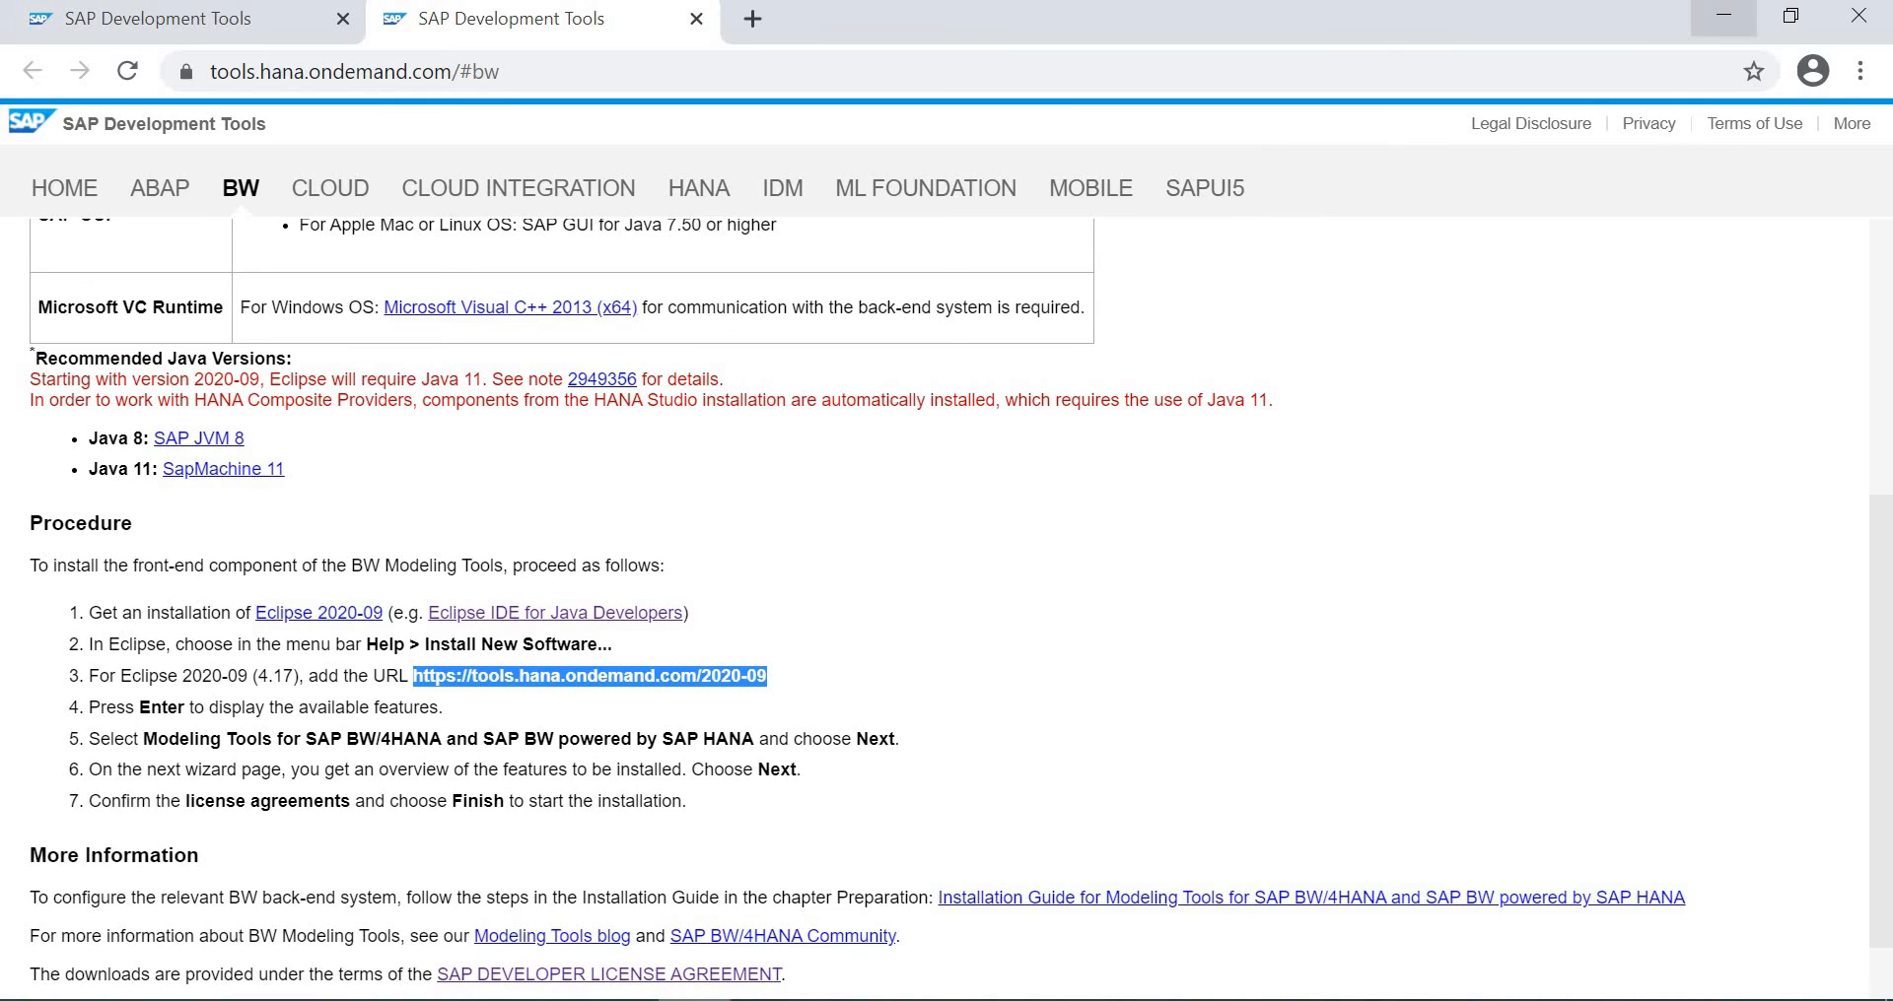
Minimize Chrome, launch Eclipse with C:\HANA Tools as the workspace, and go to the workbench in the maximized window.
click(1724, 15)
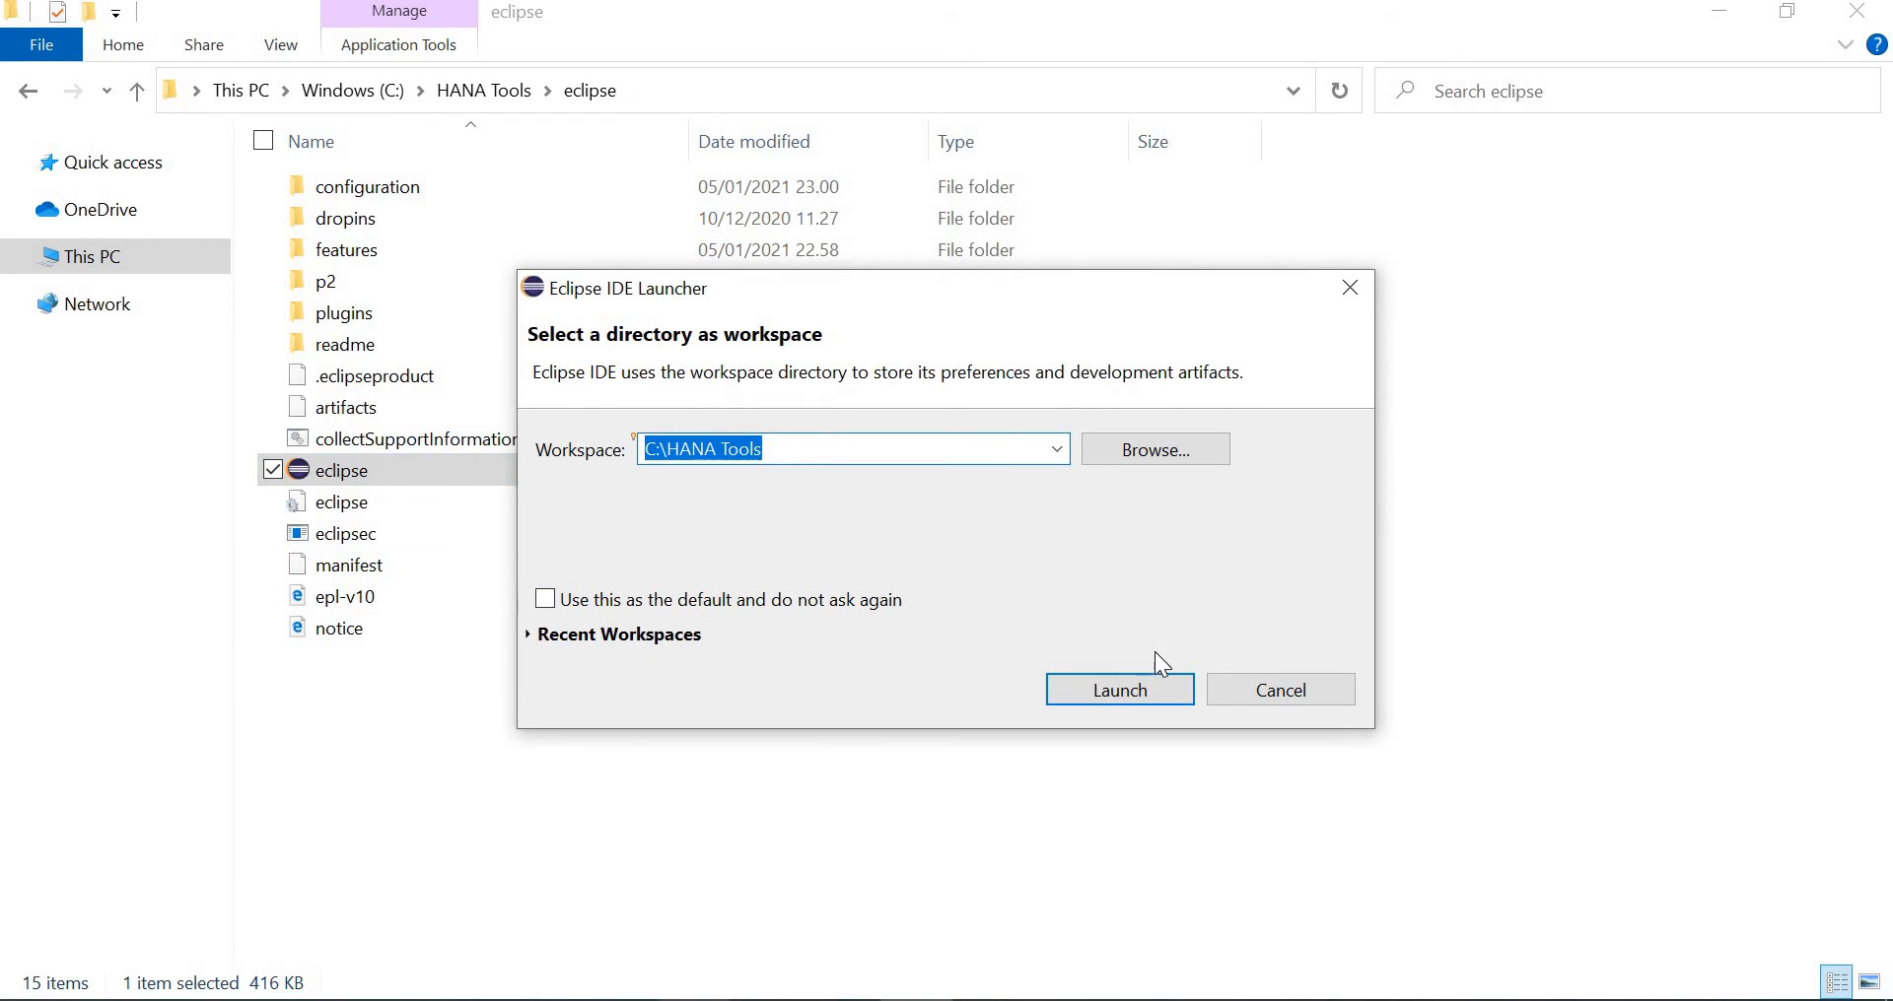
click(1119, 697)
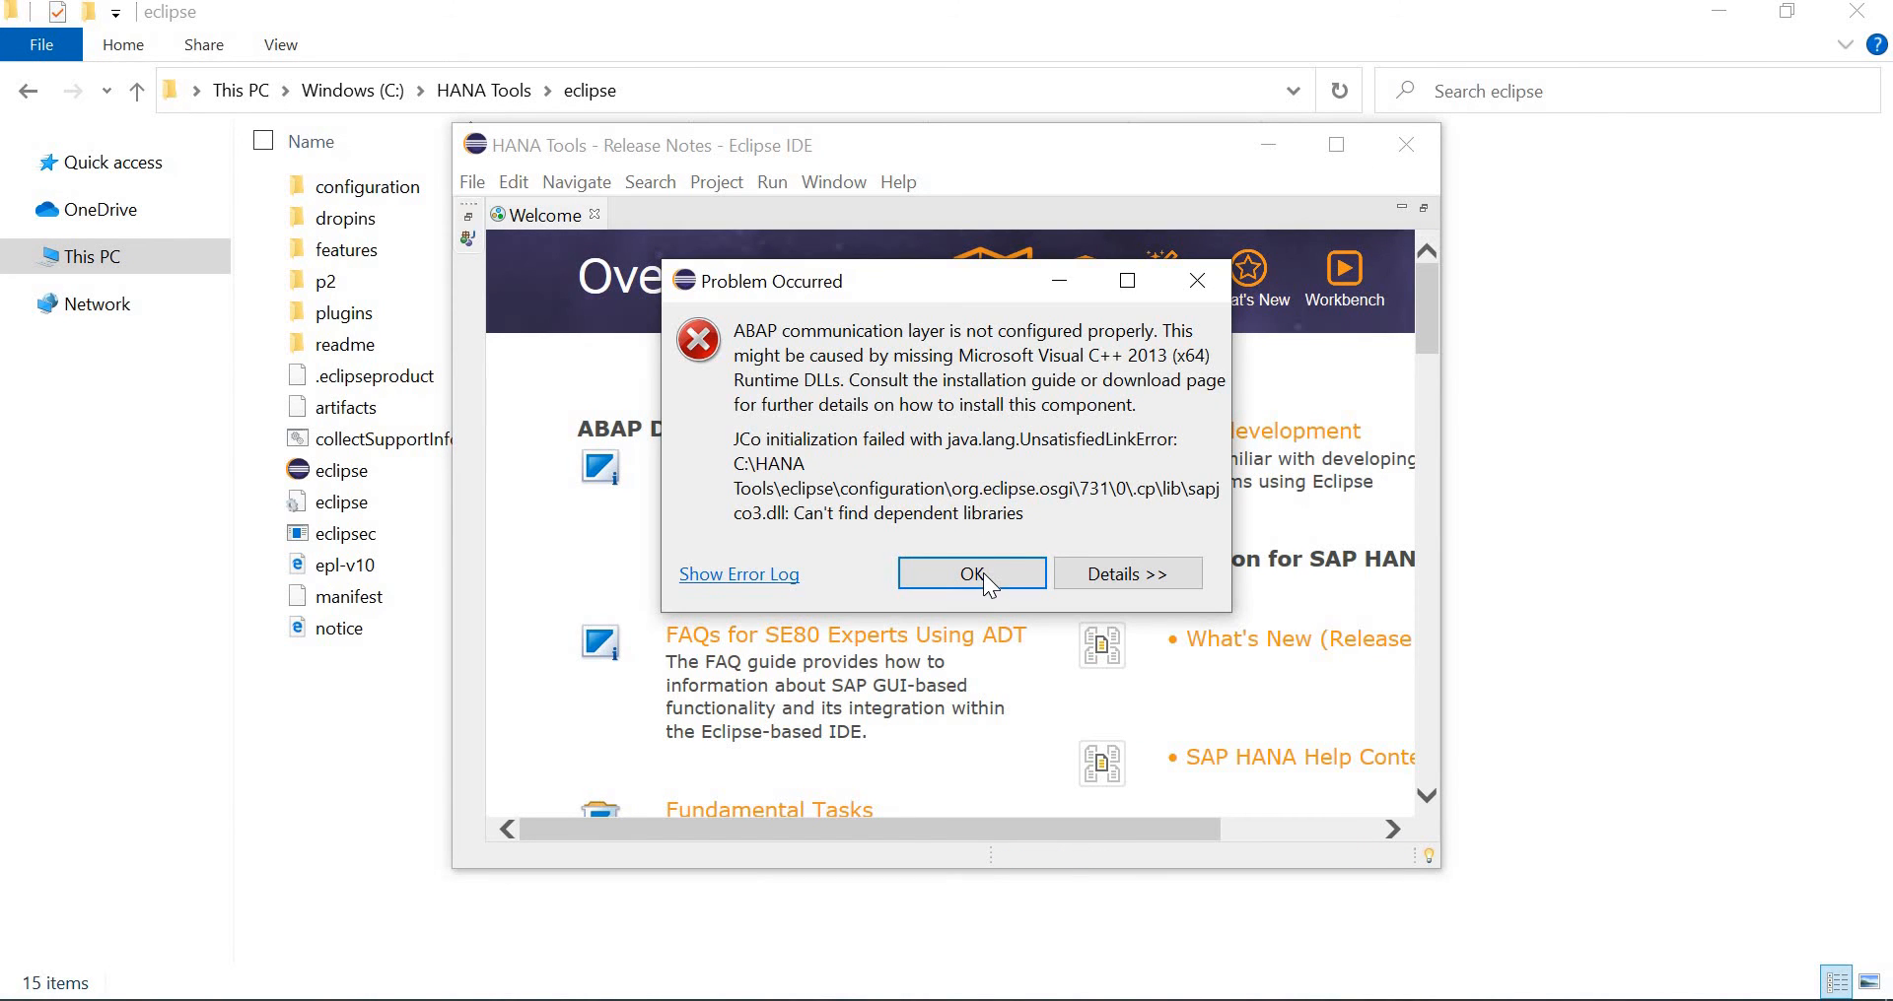
click(1004, 575)
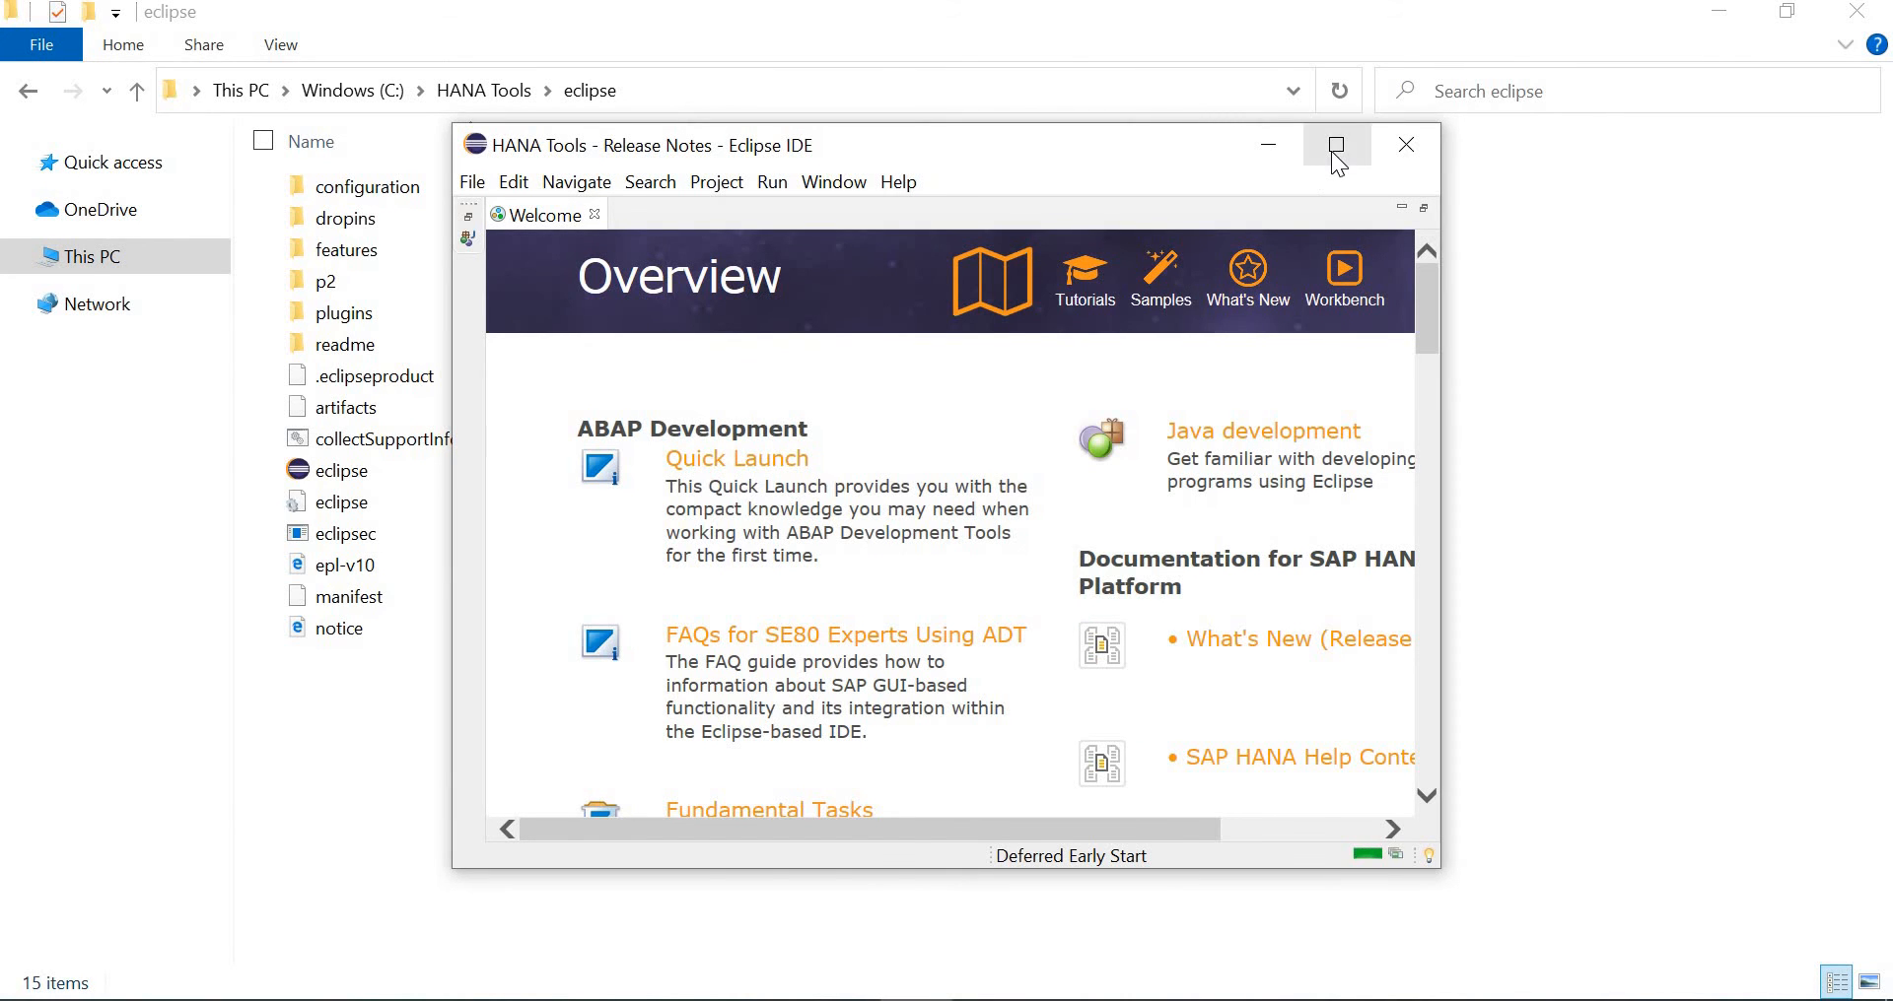
click(1337, 145)
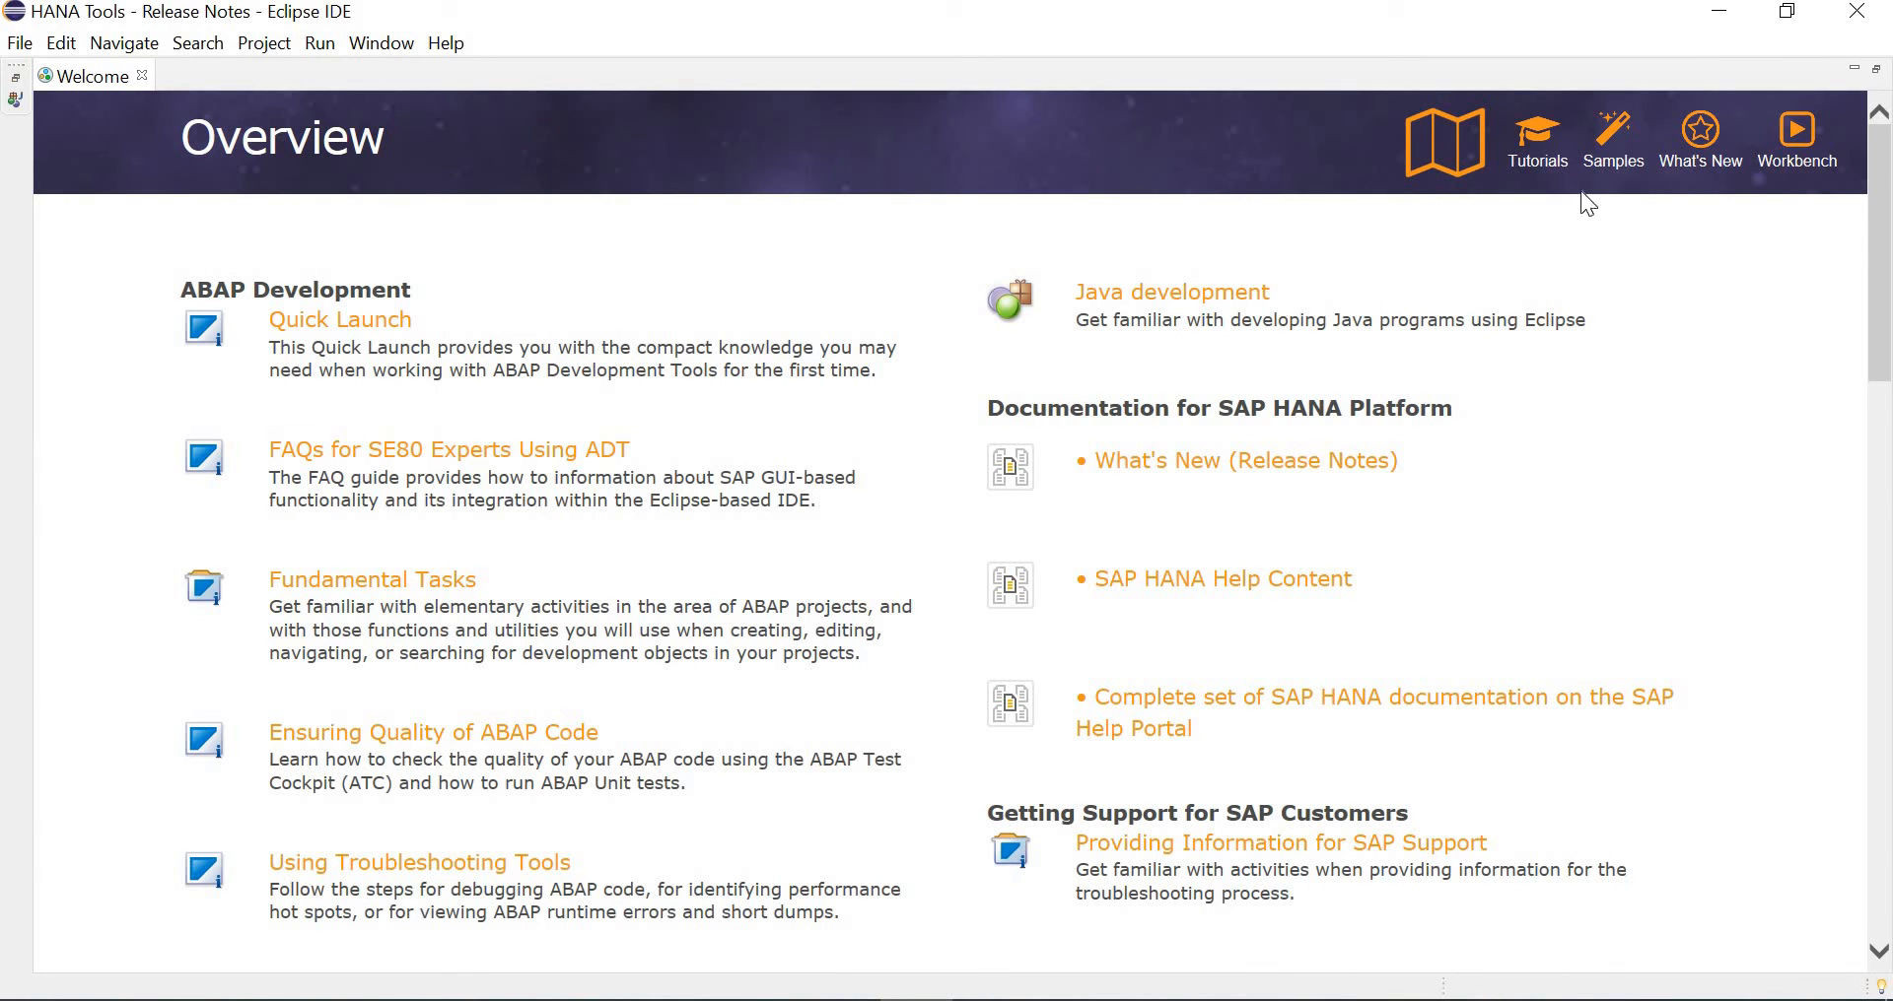
click(1803, 140)
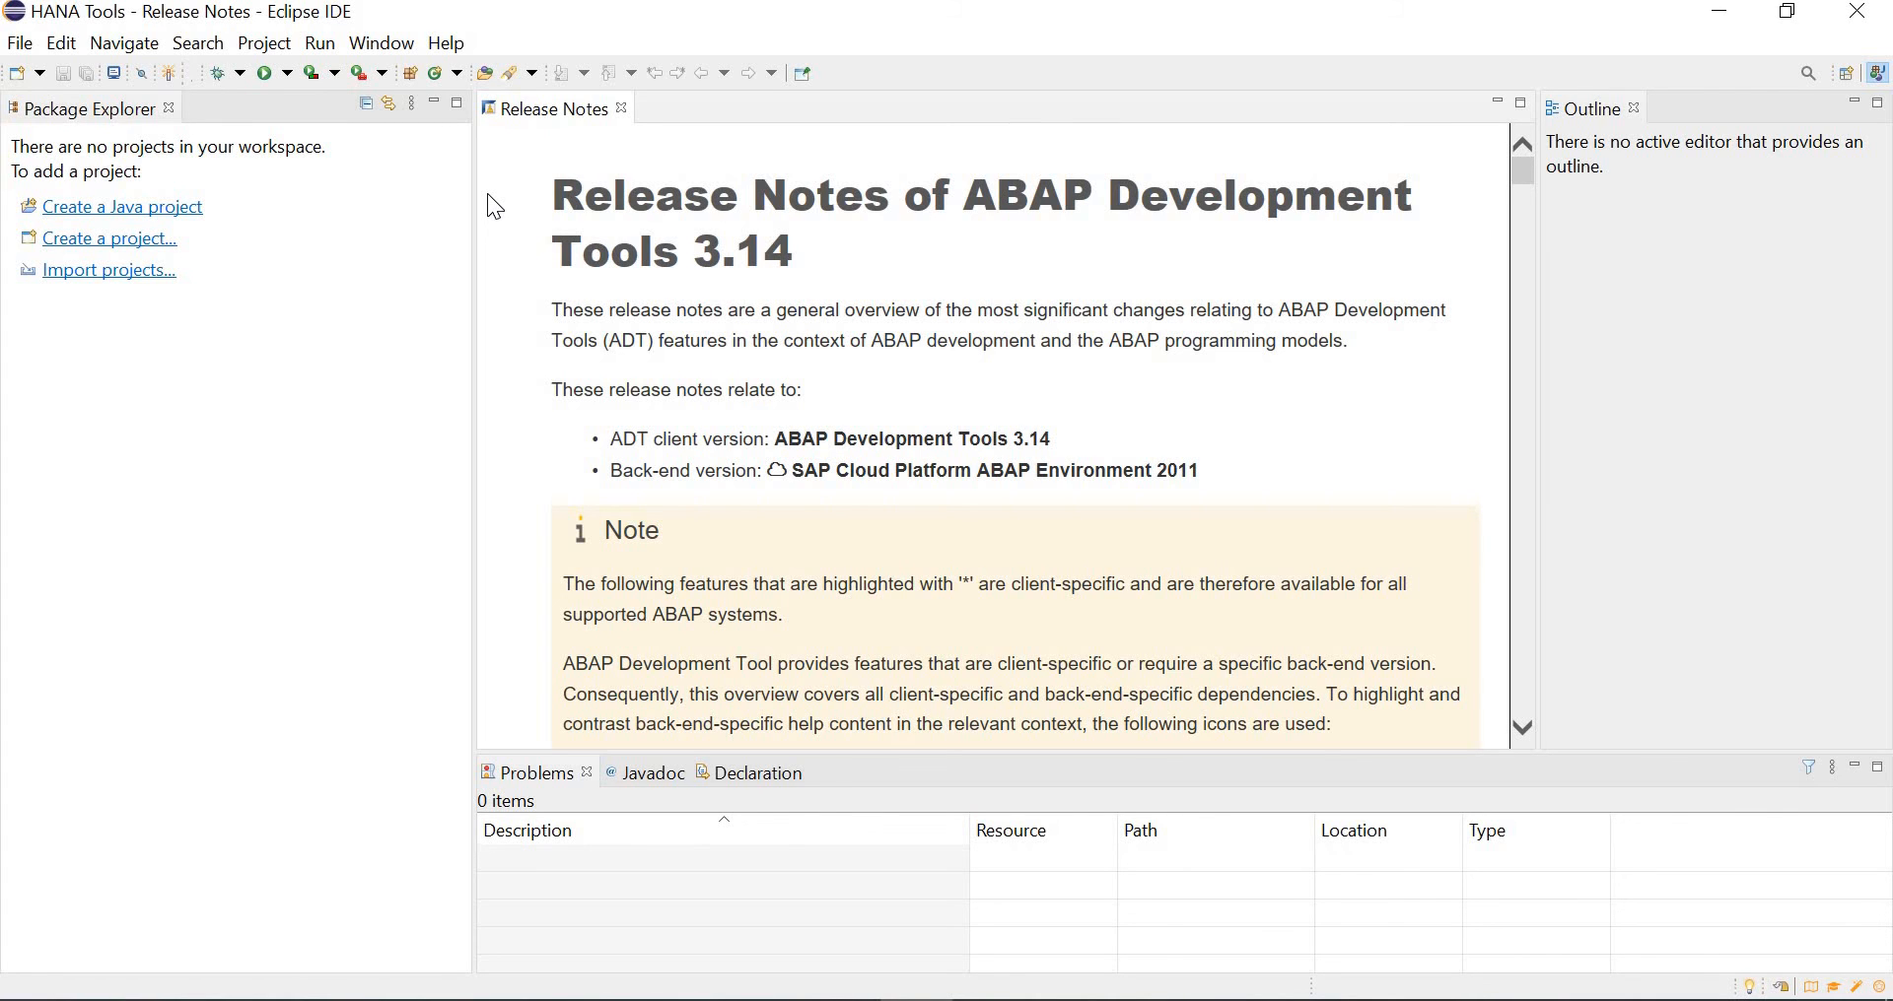
Open the SAP HANA Administration Console perspective.
click(1847, 79)
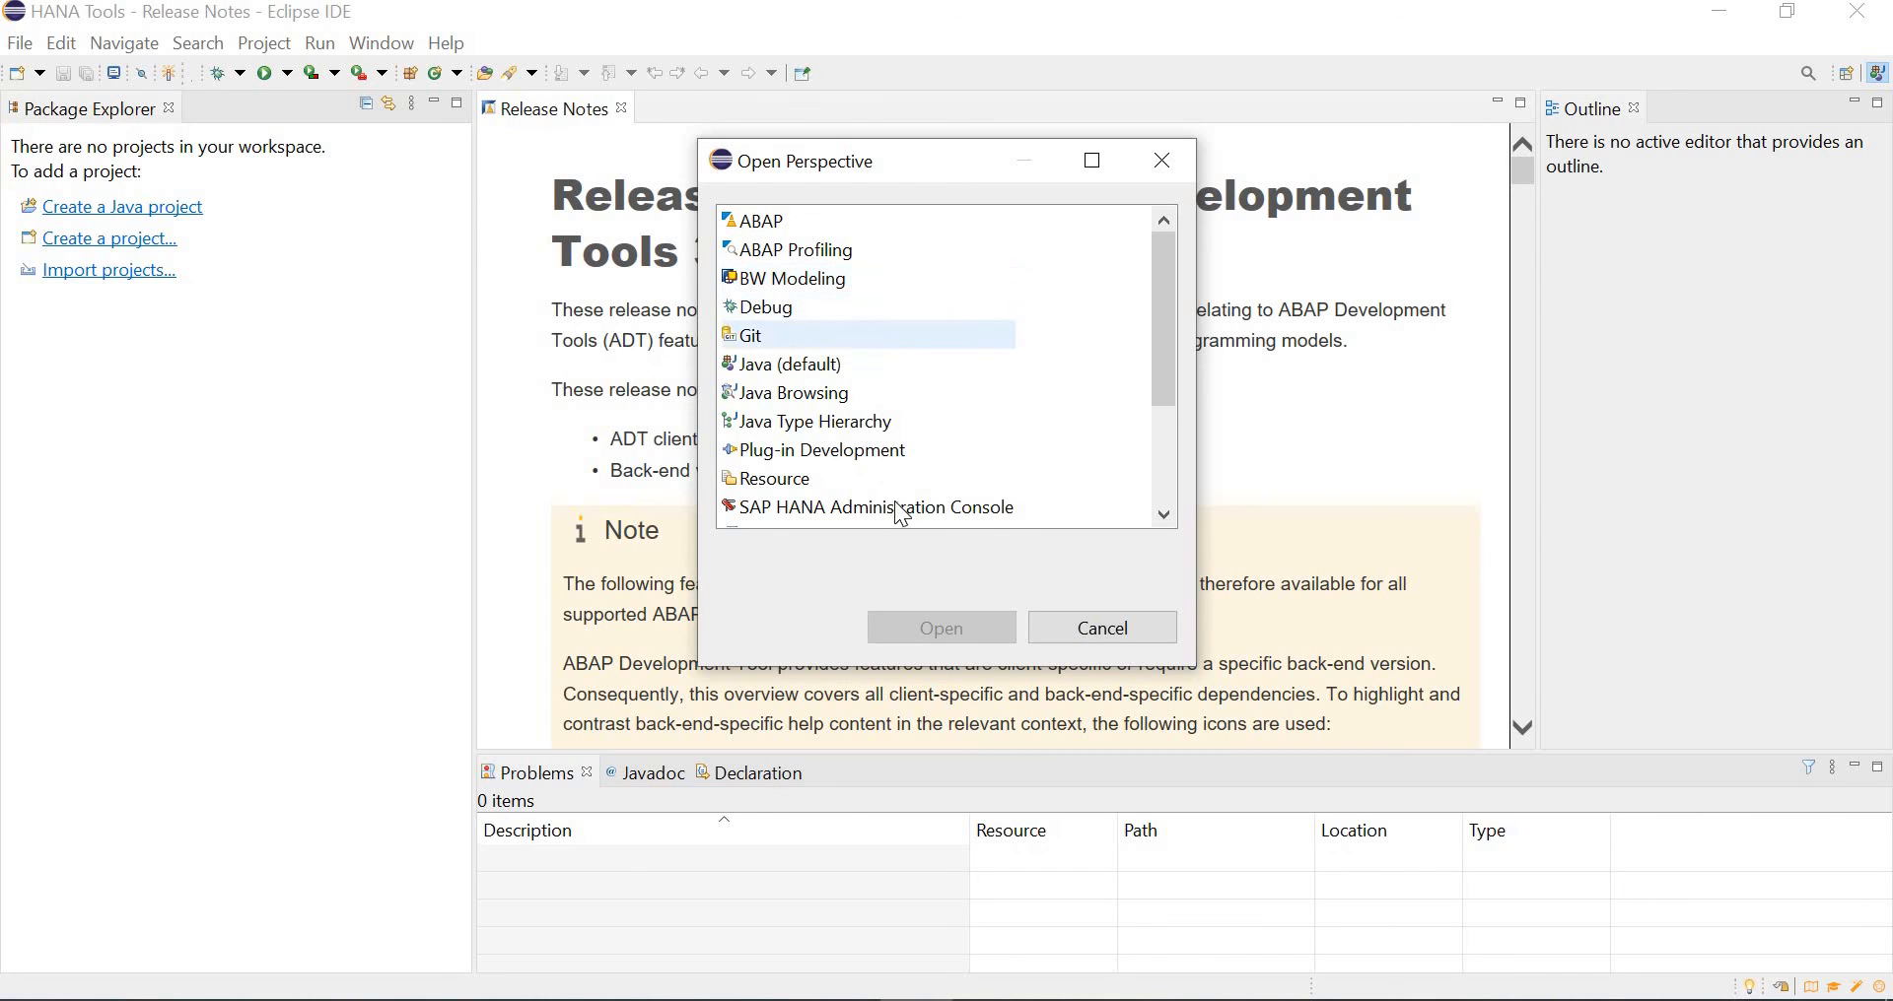
click(1163, 517)
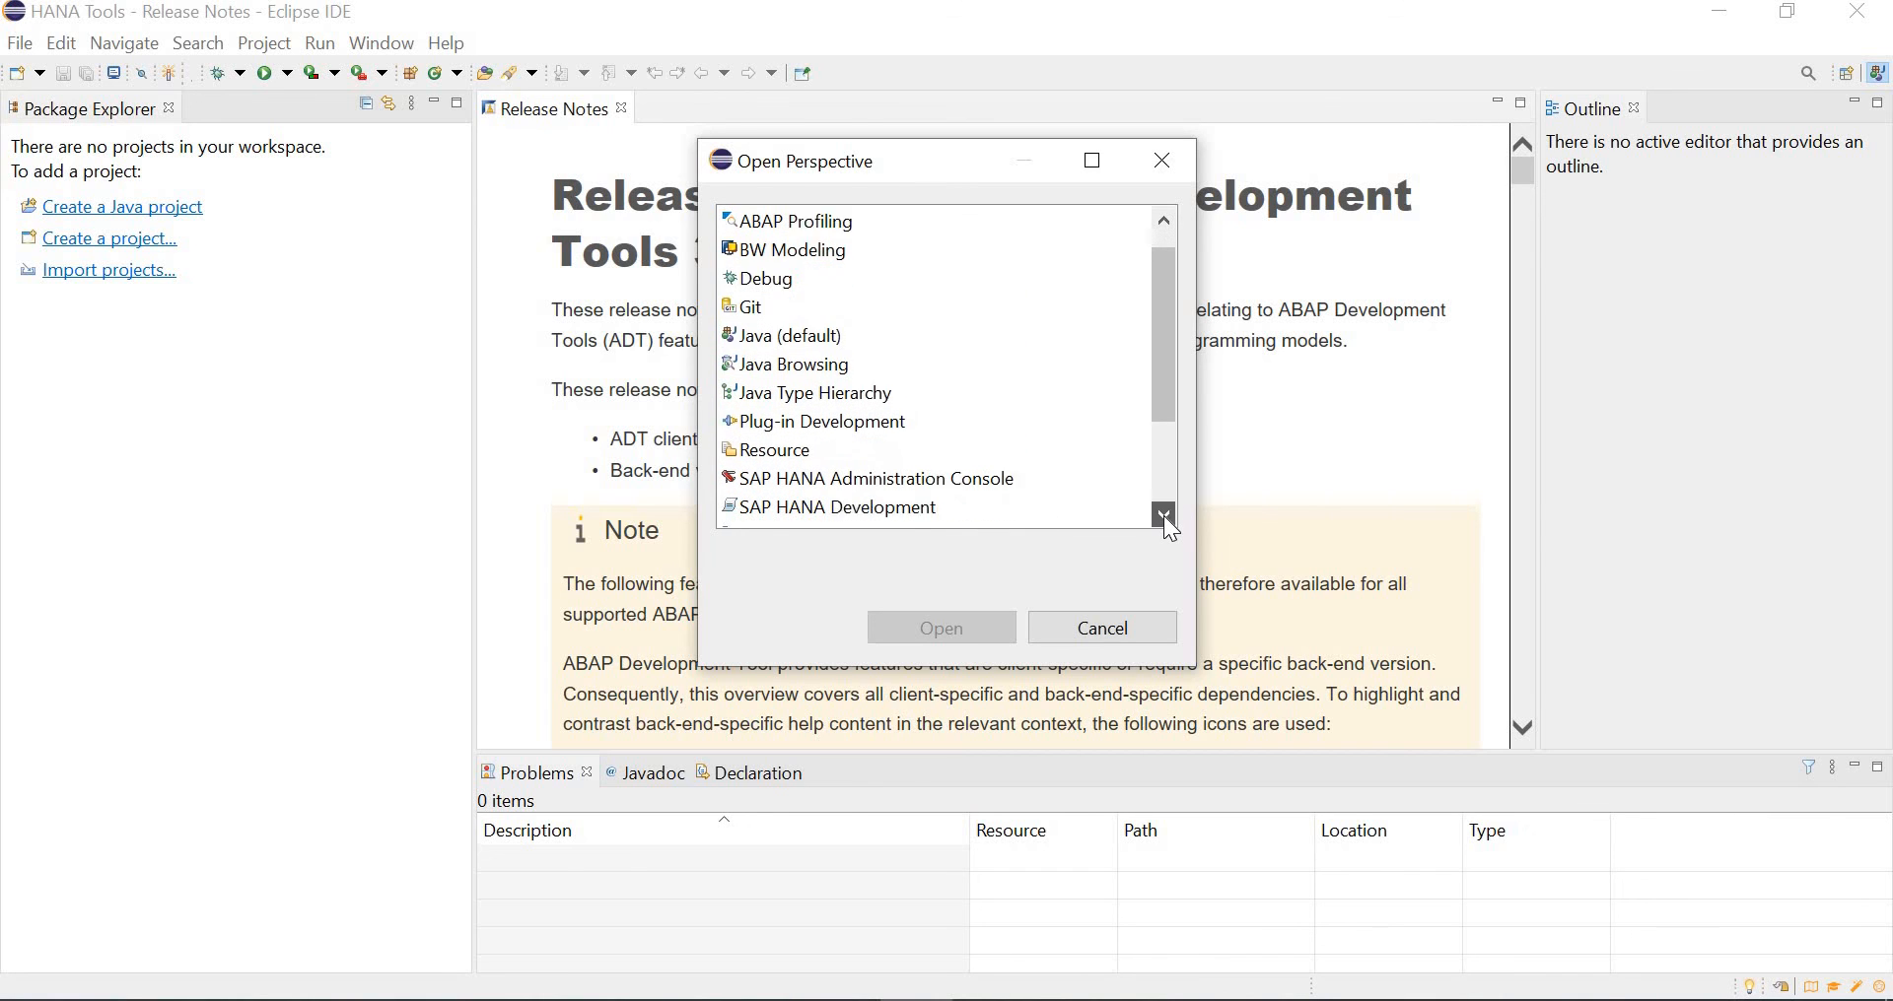
click(1163, 516)
click(1163, 516)
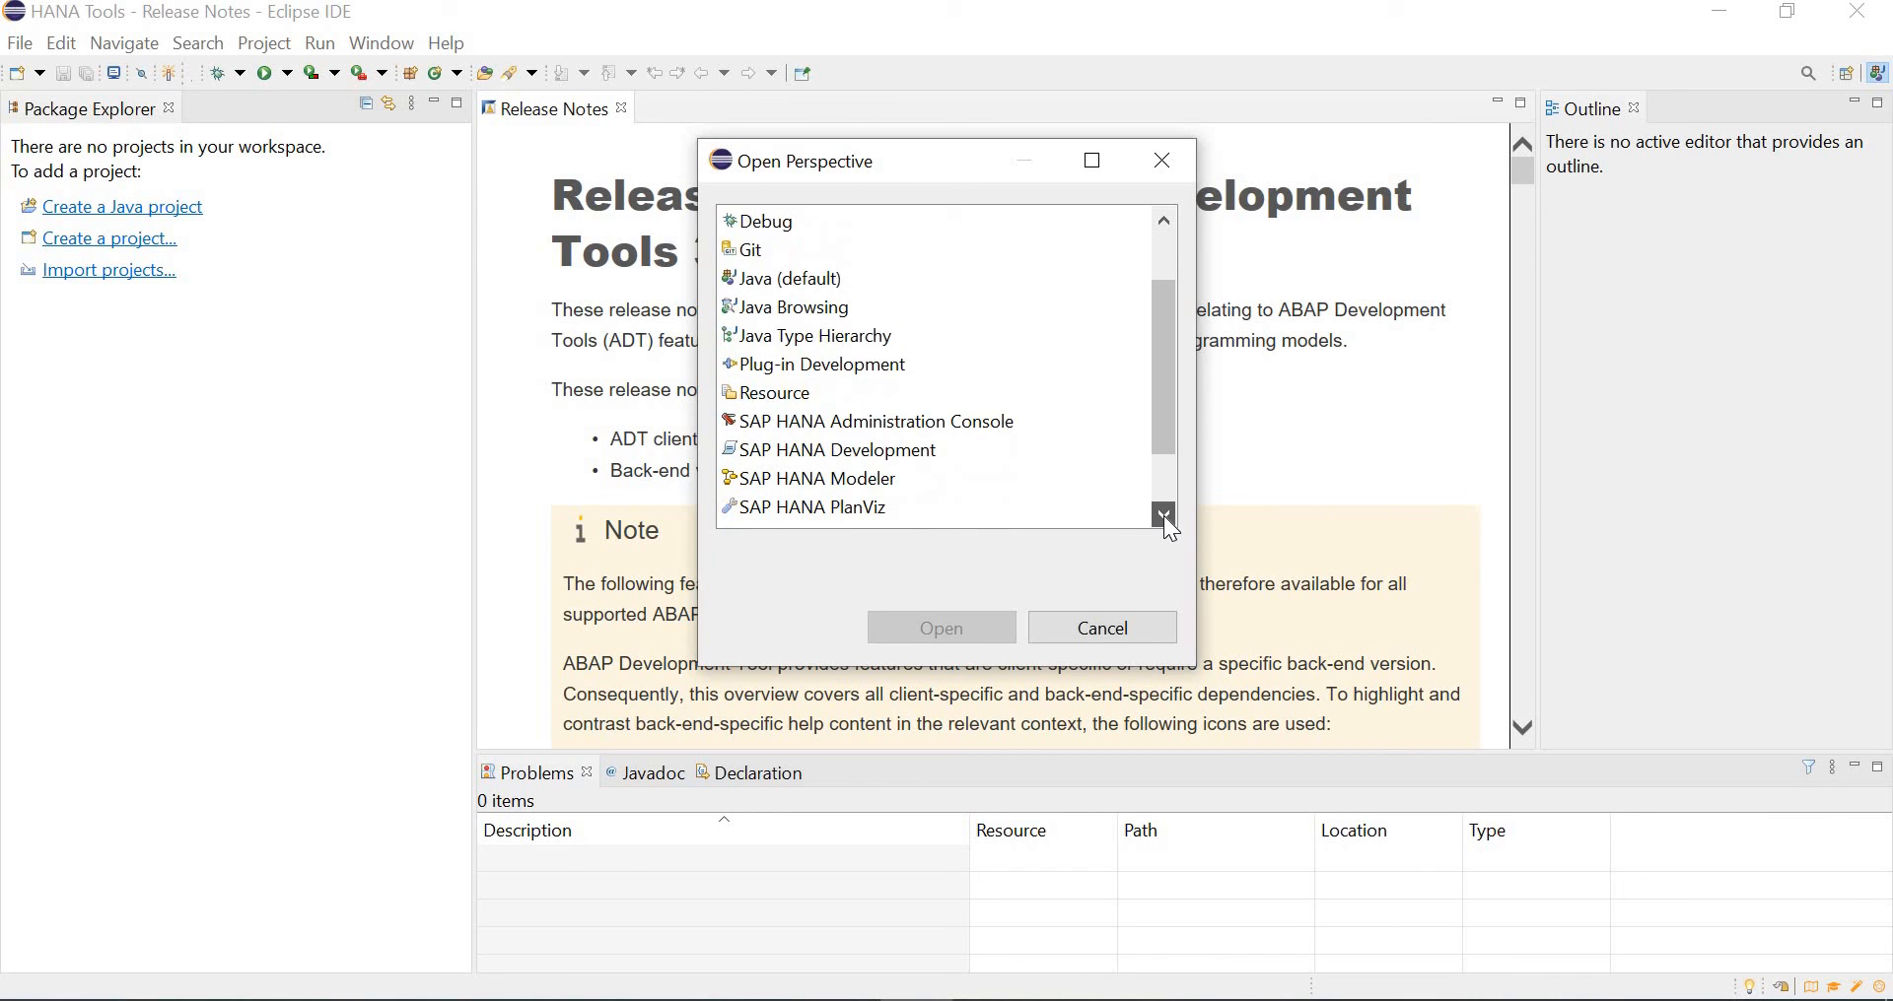
click(985, 430)
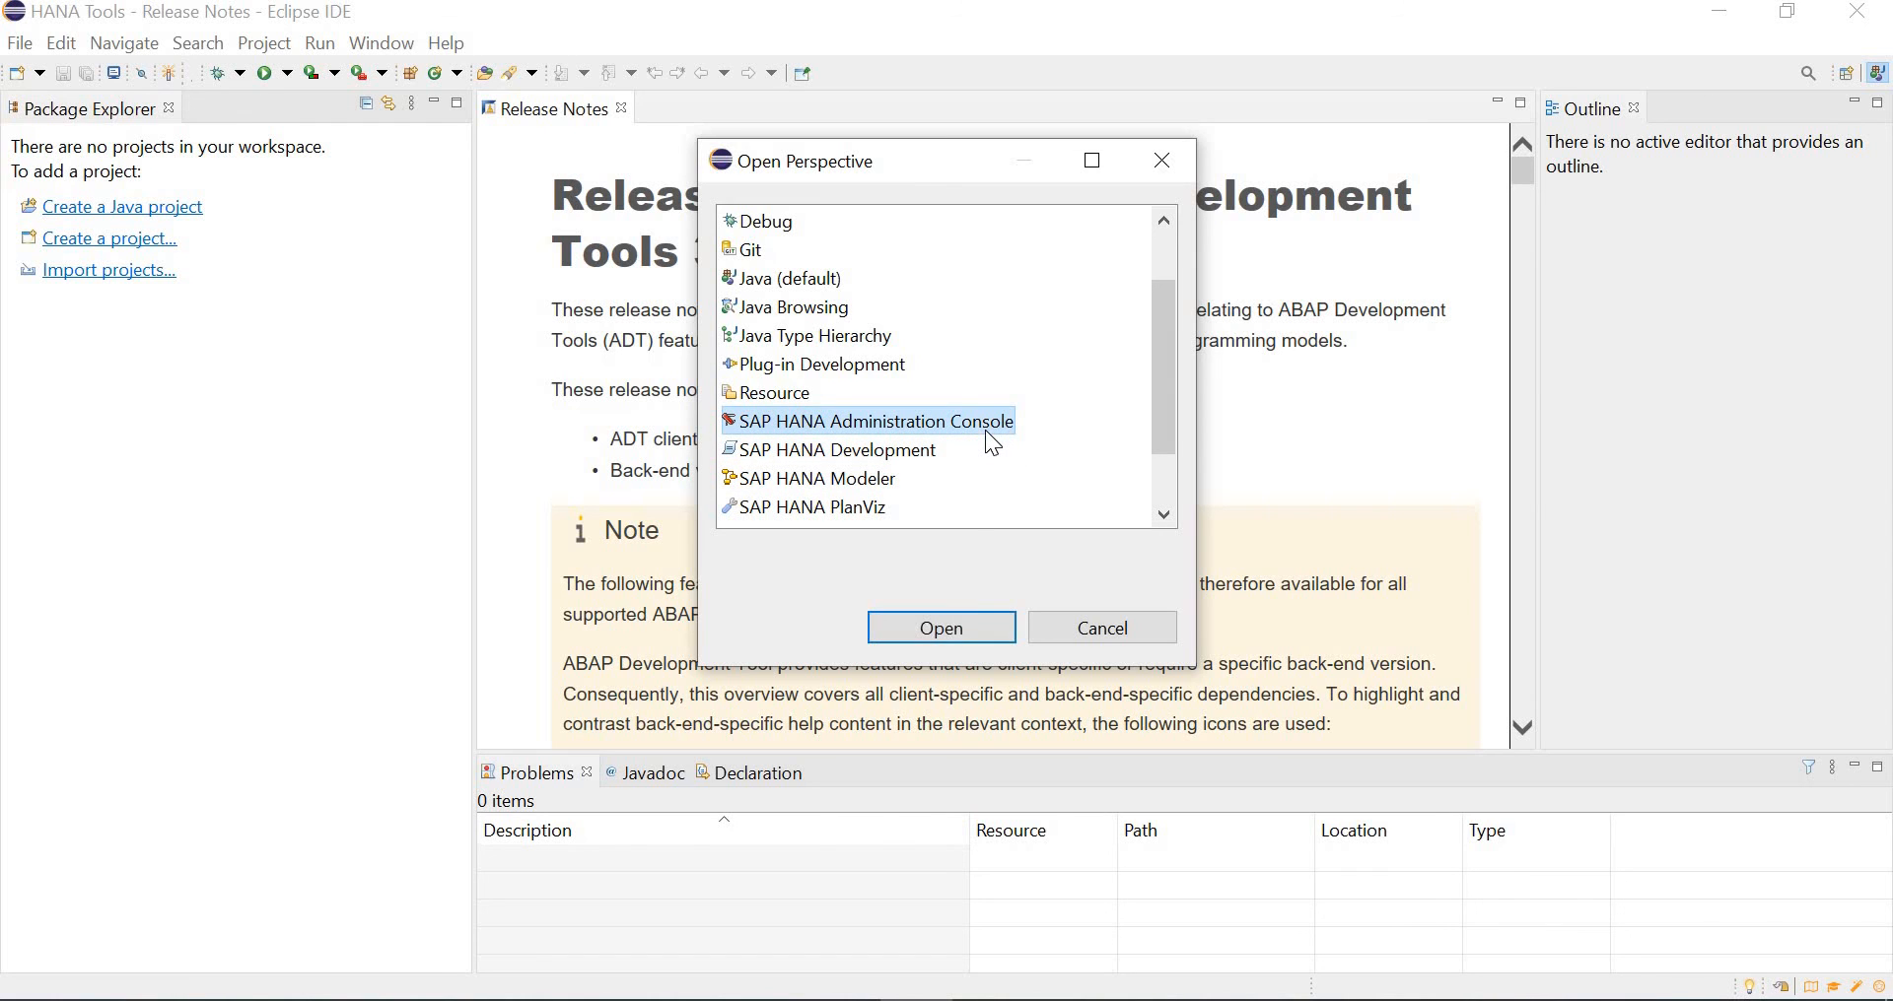
click(973, 627)
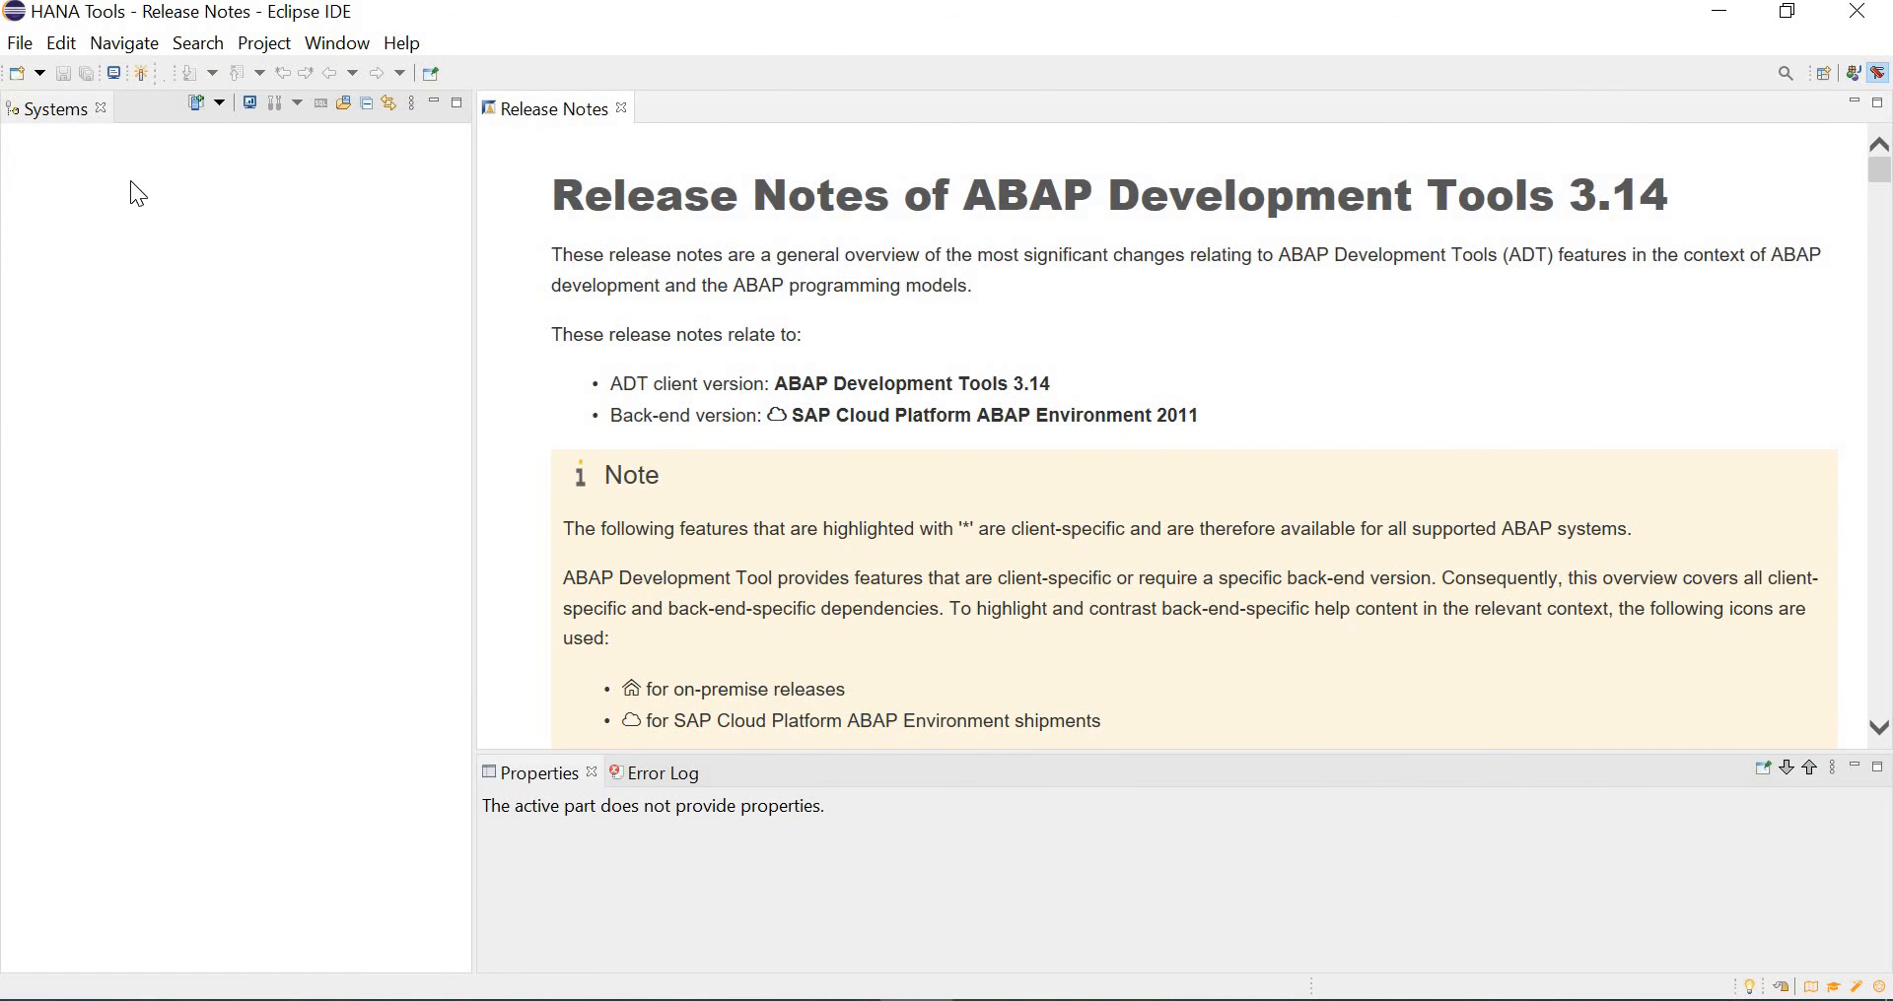
Open the Add System dialog to examine its connection fields, and close it without adding a system.
click(223, 103)
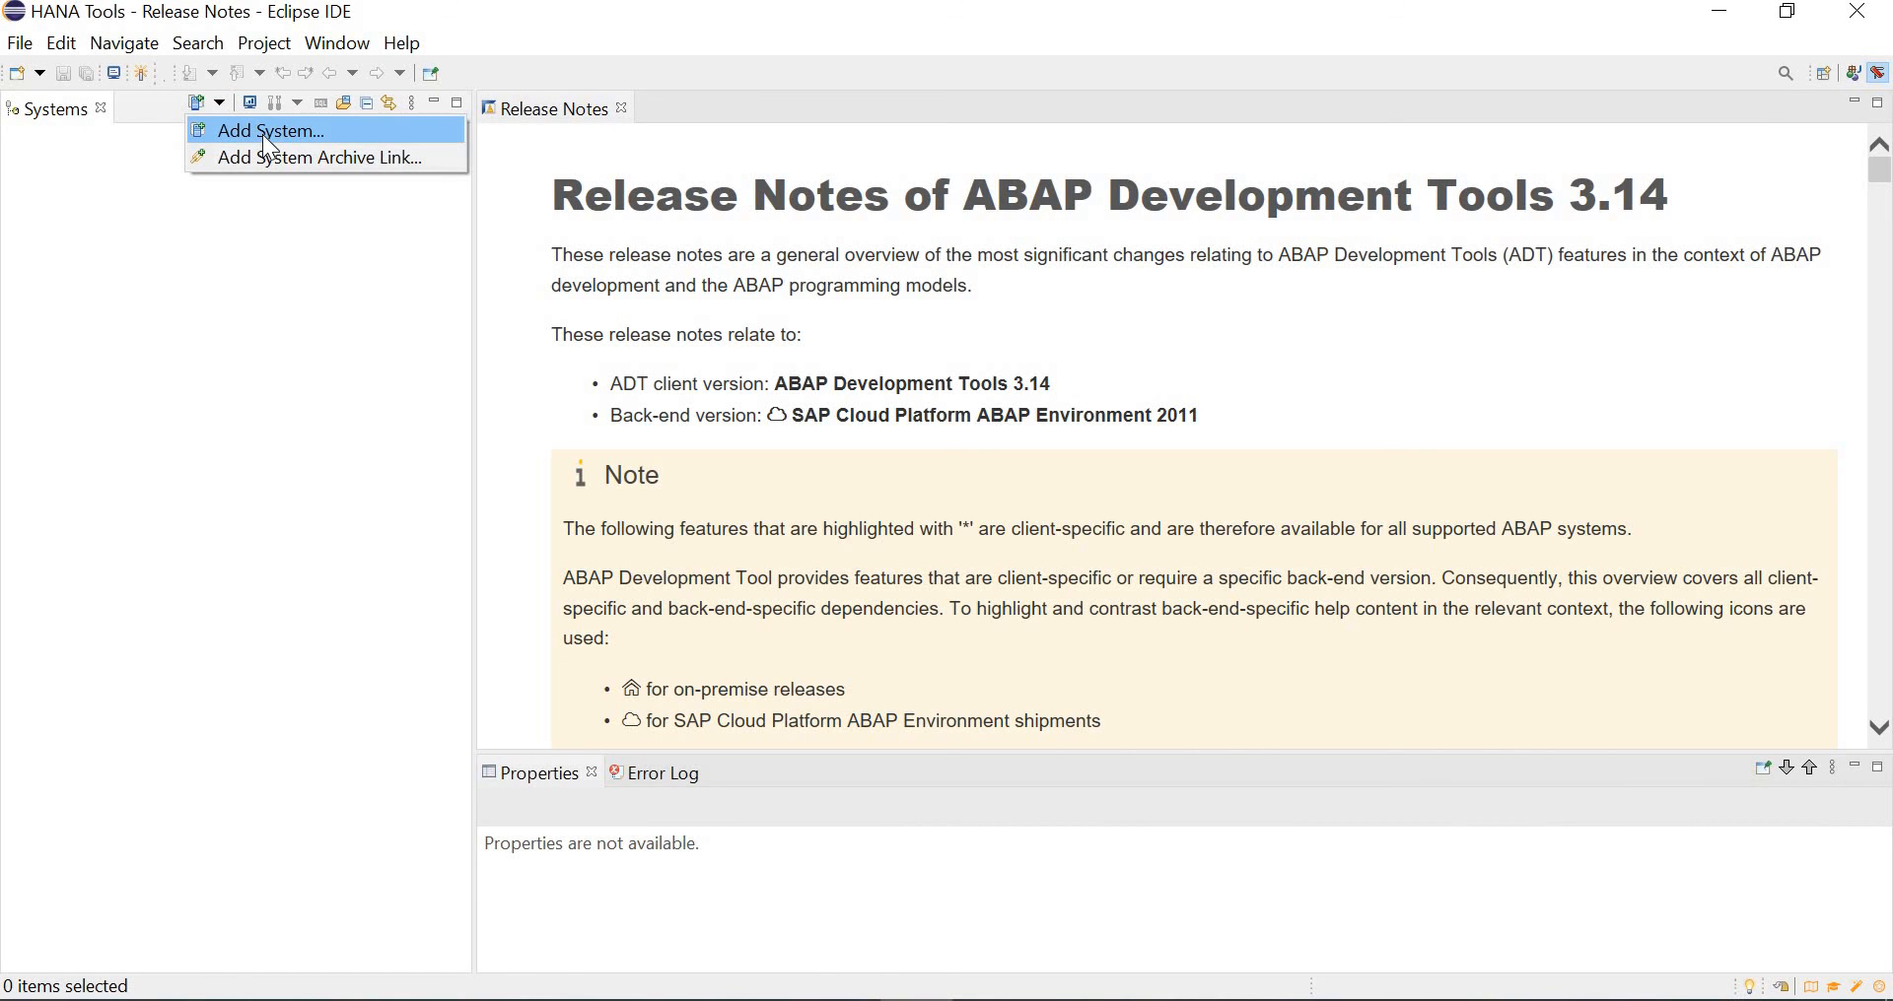
click(262, 134)
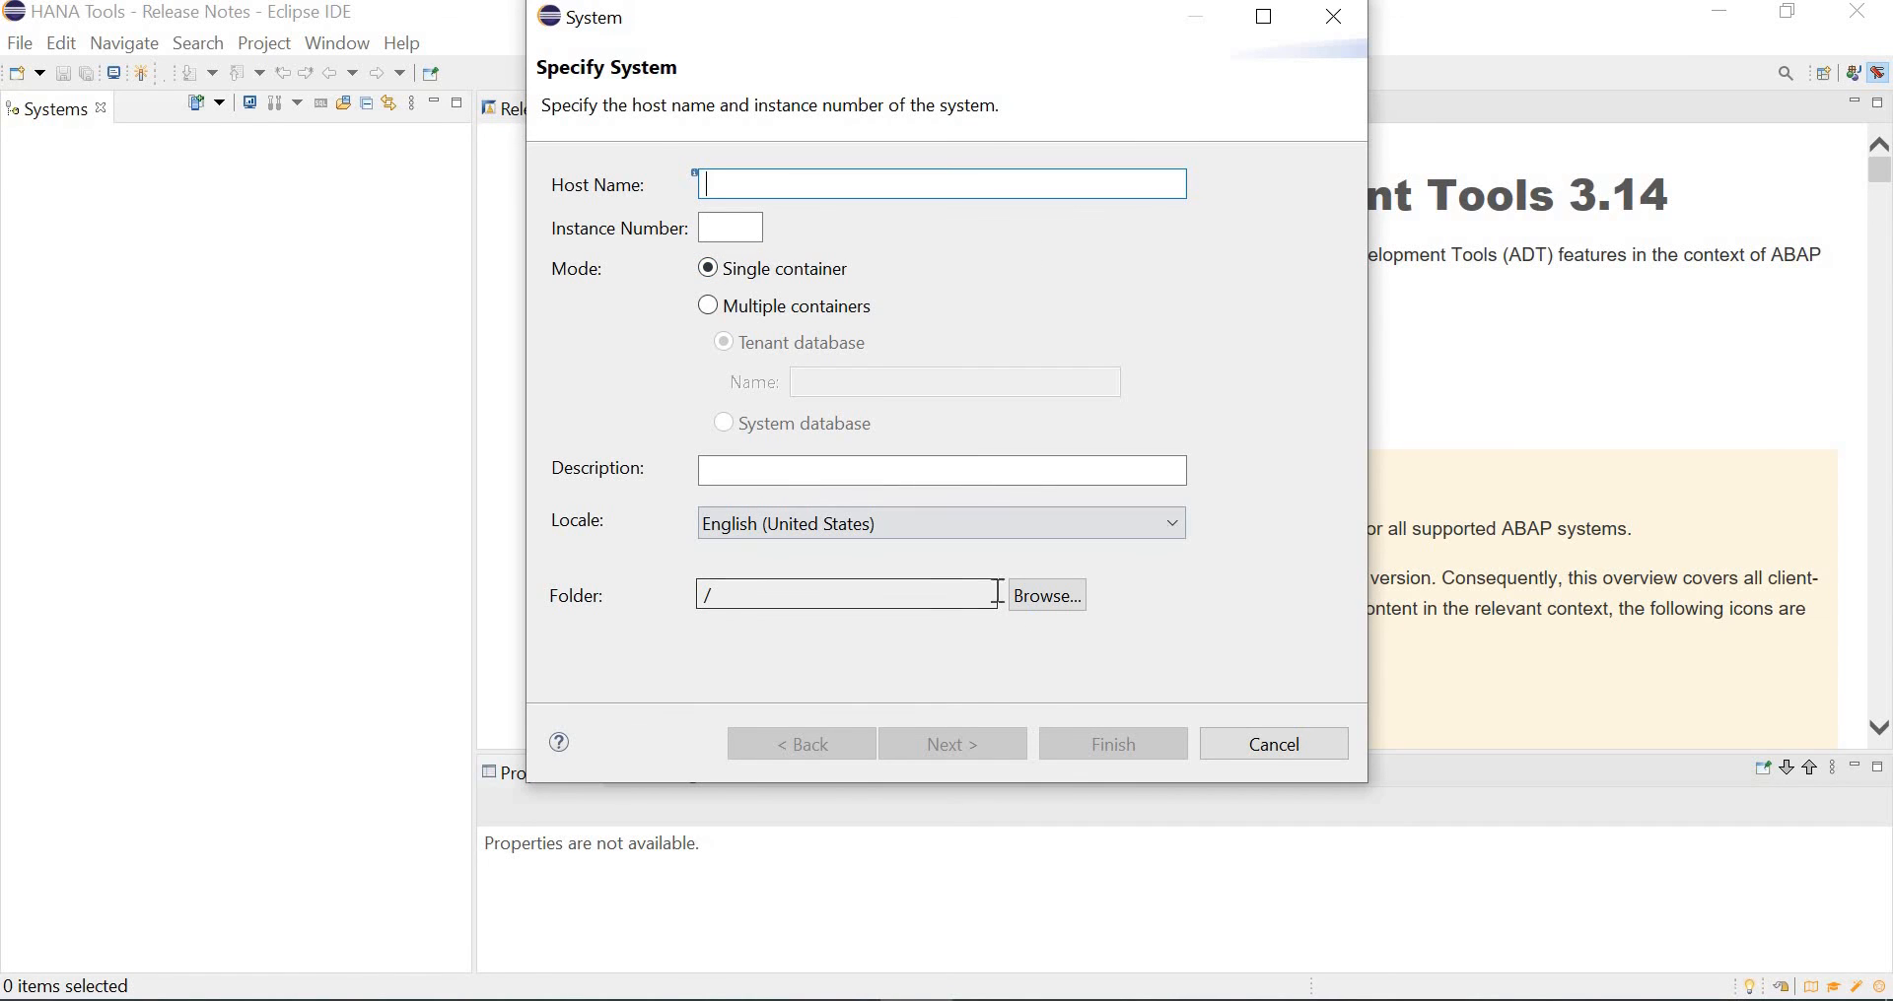
click(1287, 744)
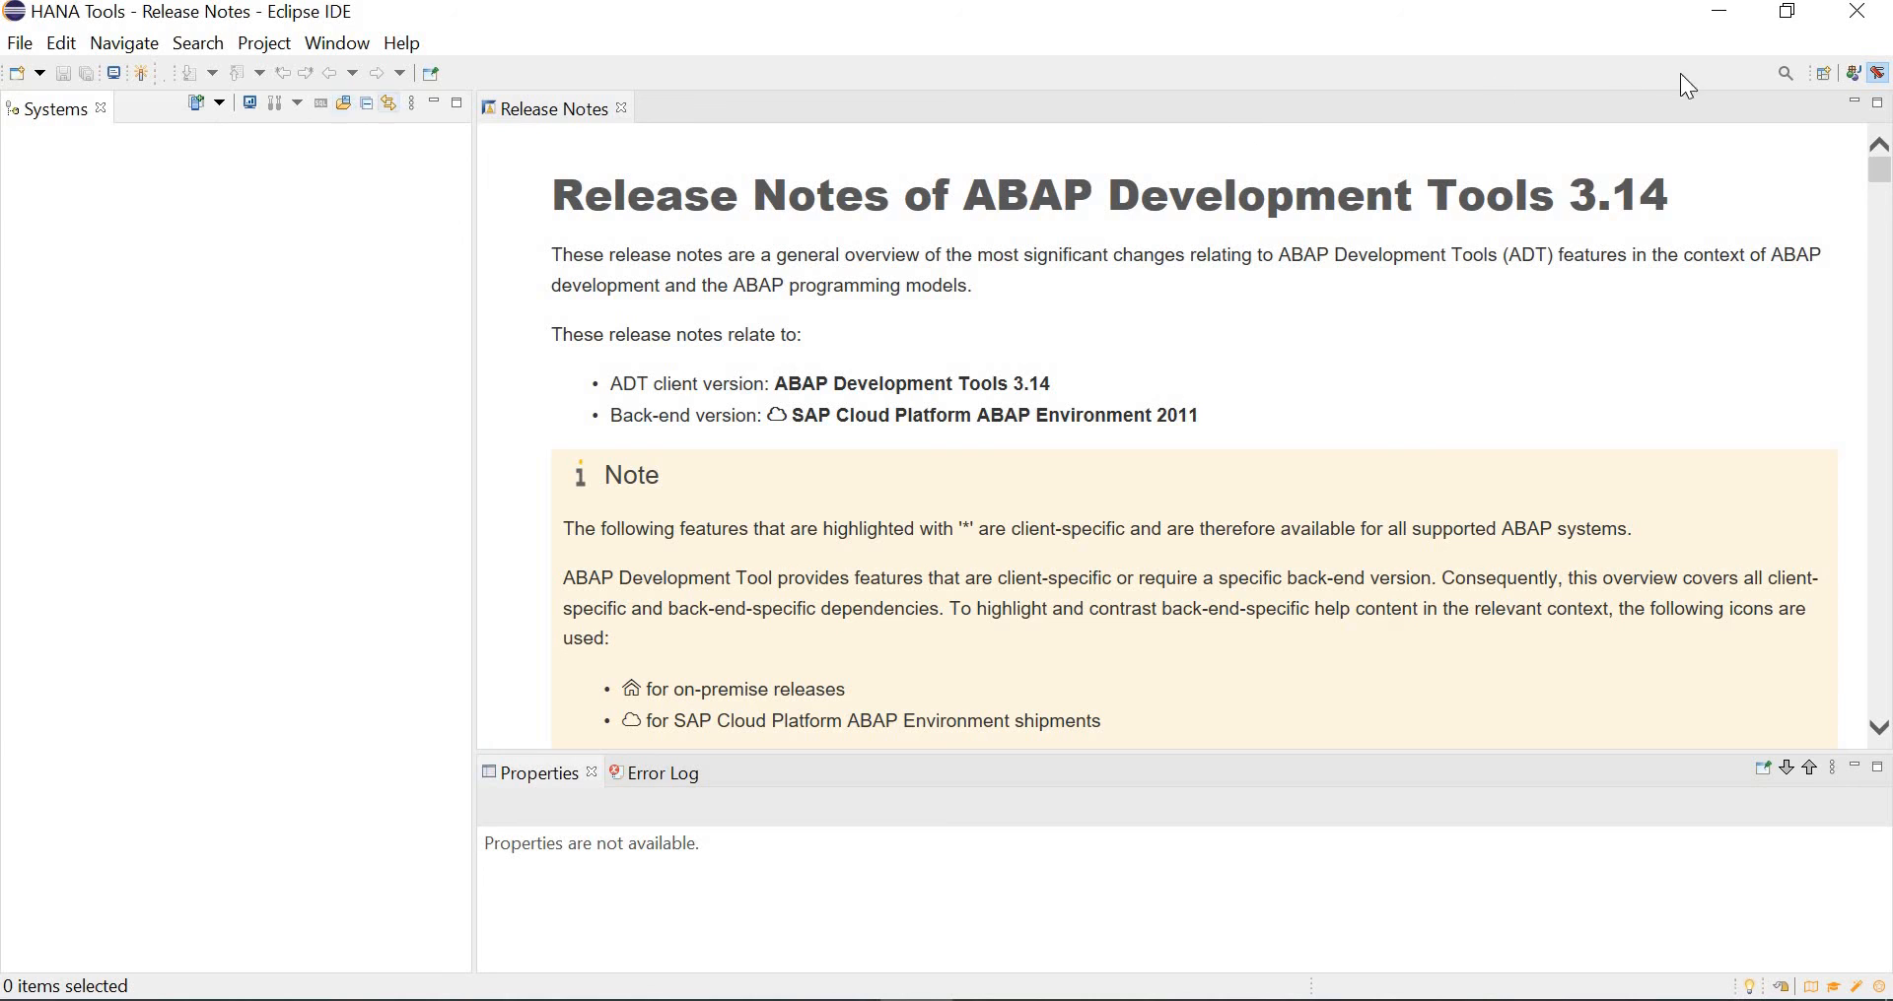
Open the BW Modeling perspective.
click(1826, 74)
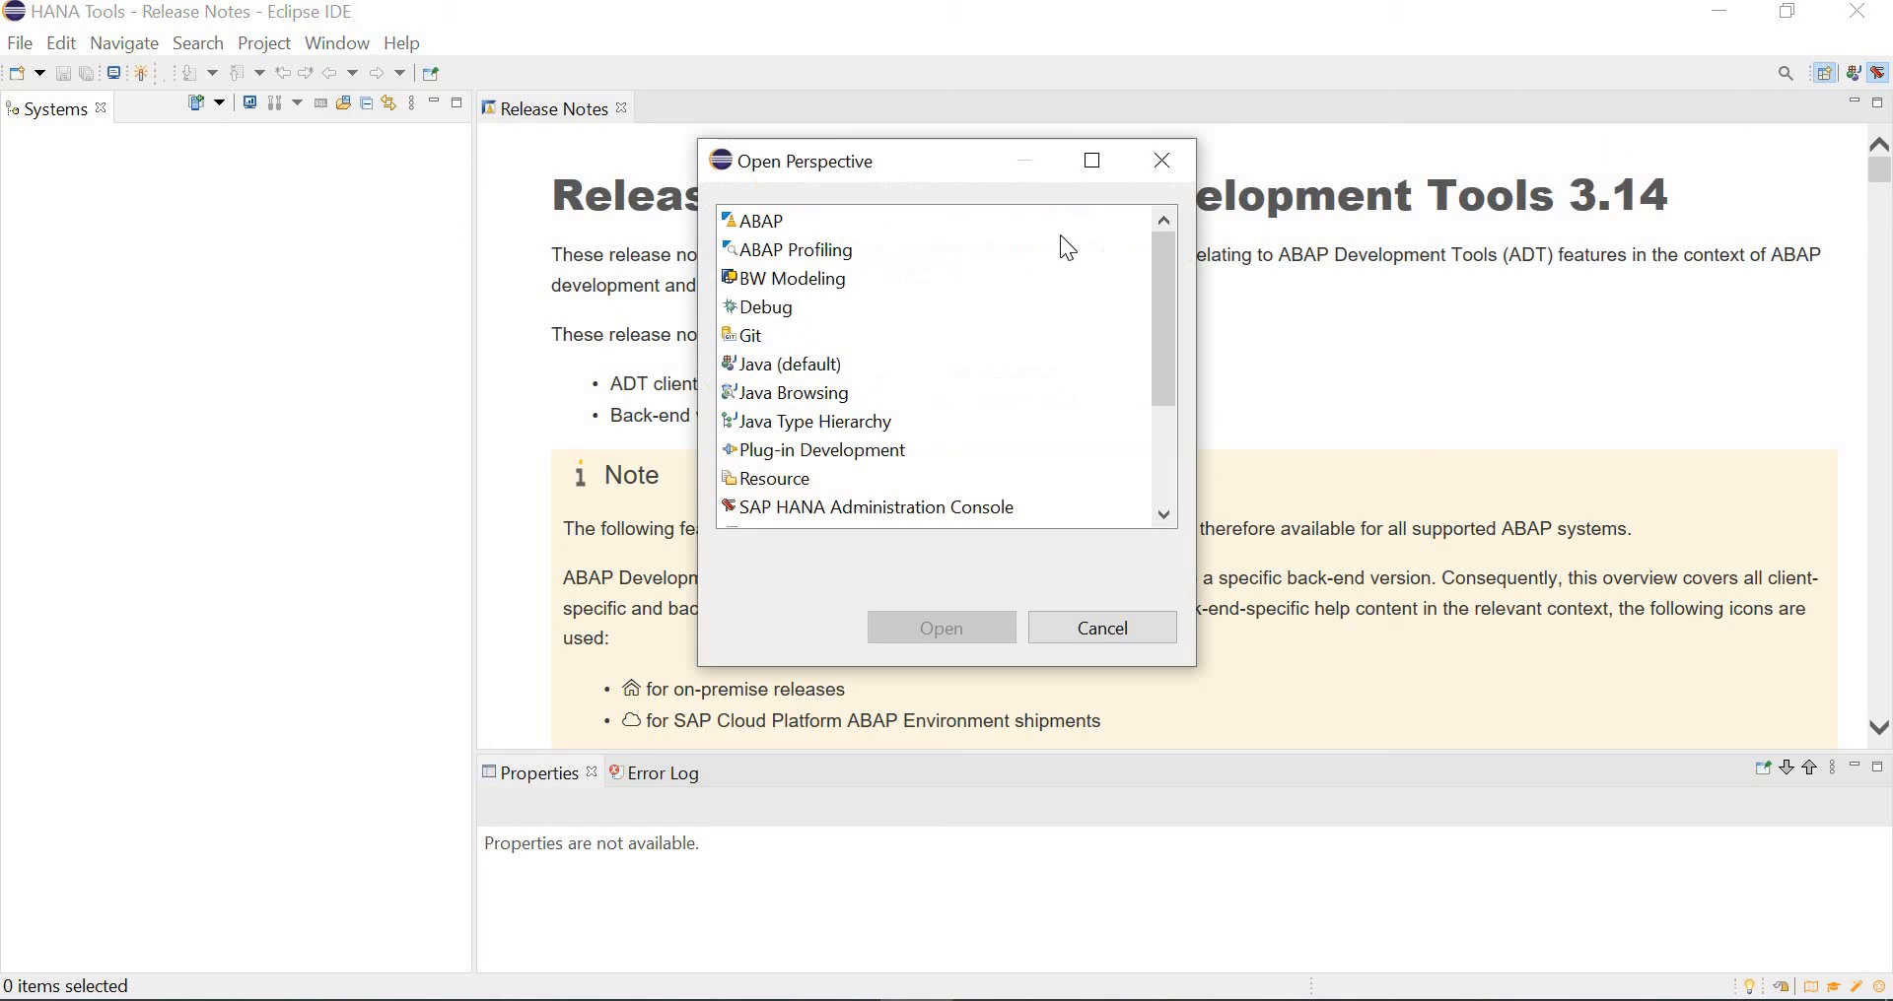
click(822, 279)
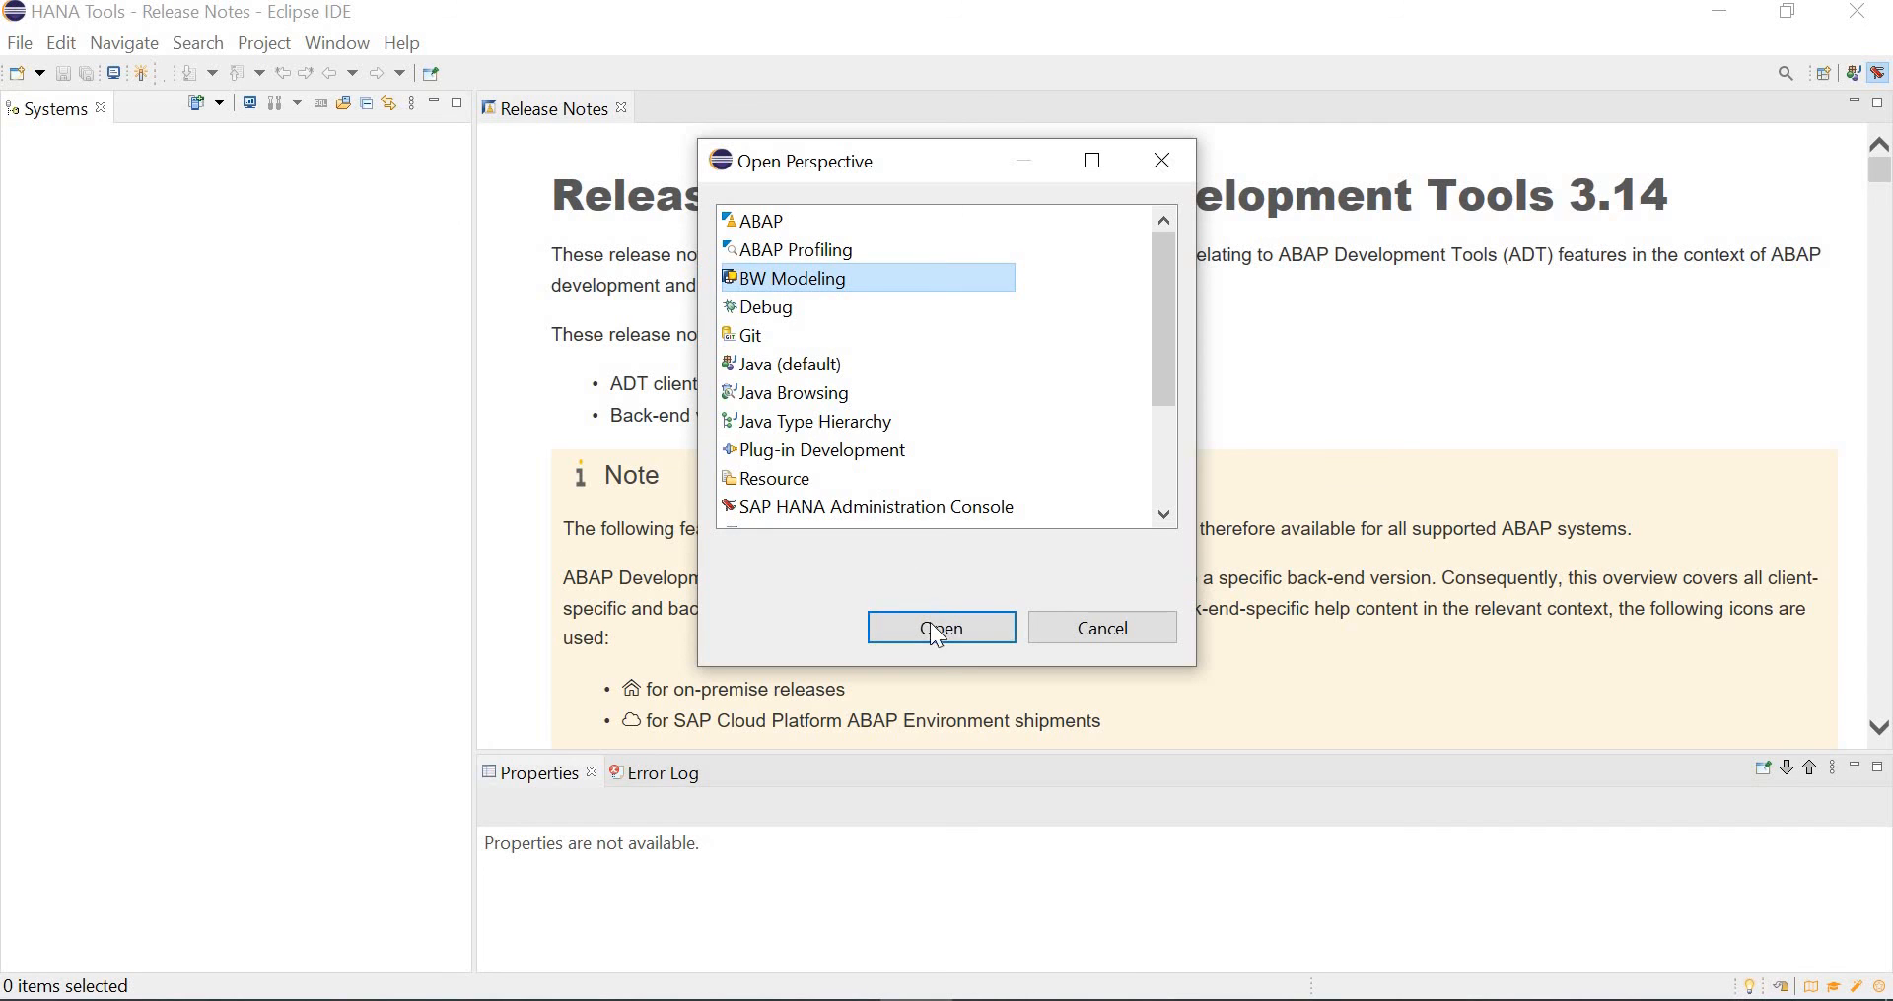
click(938, 632)
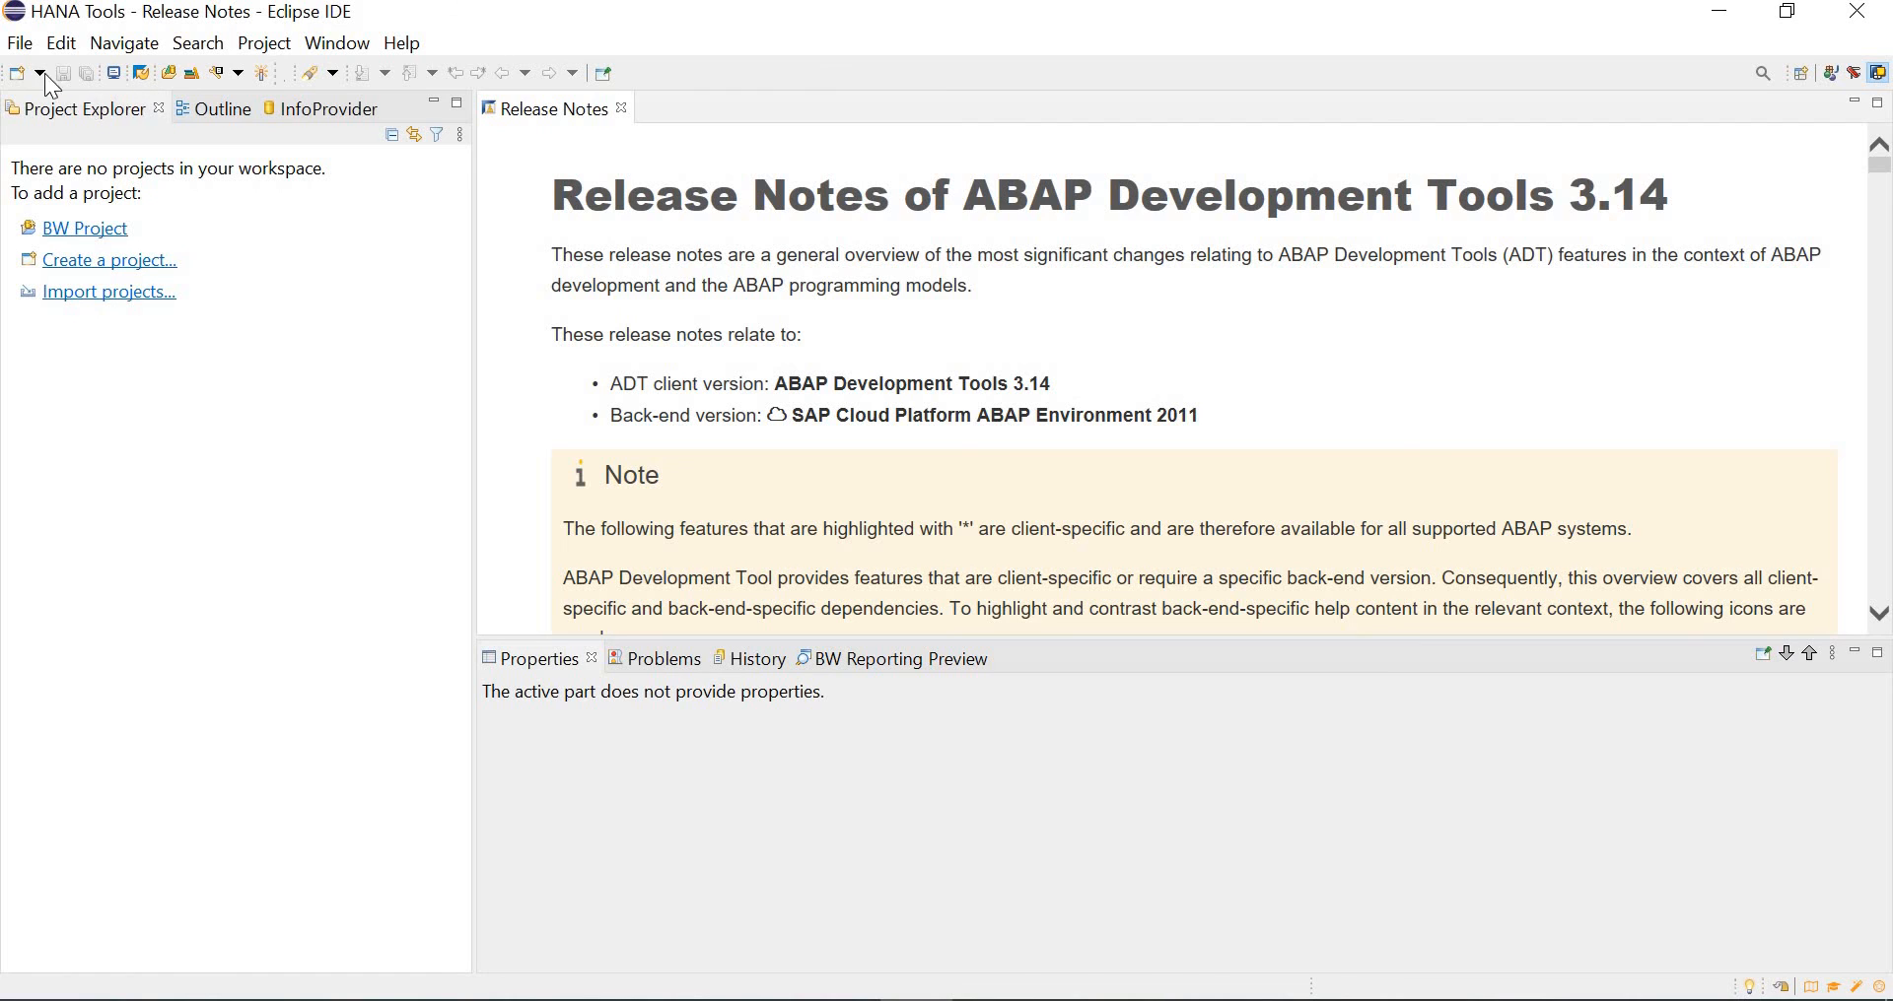
Start a new BW project to examine its connection settings with the Custom Application Server type, and close the wizard without creating the project.
click(20, 43)
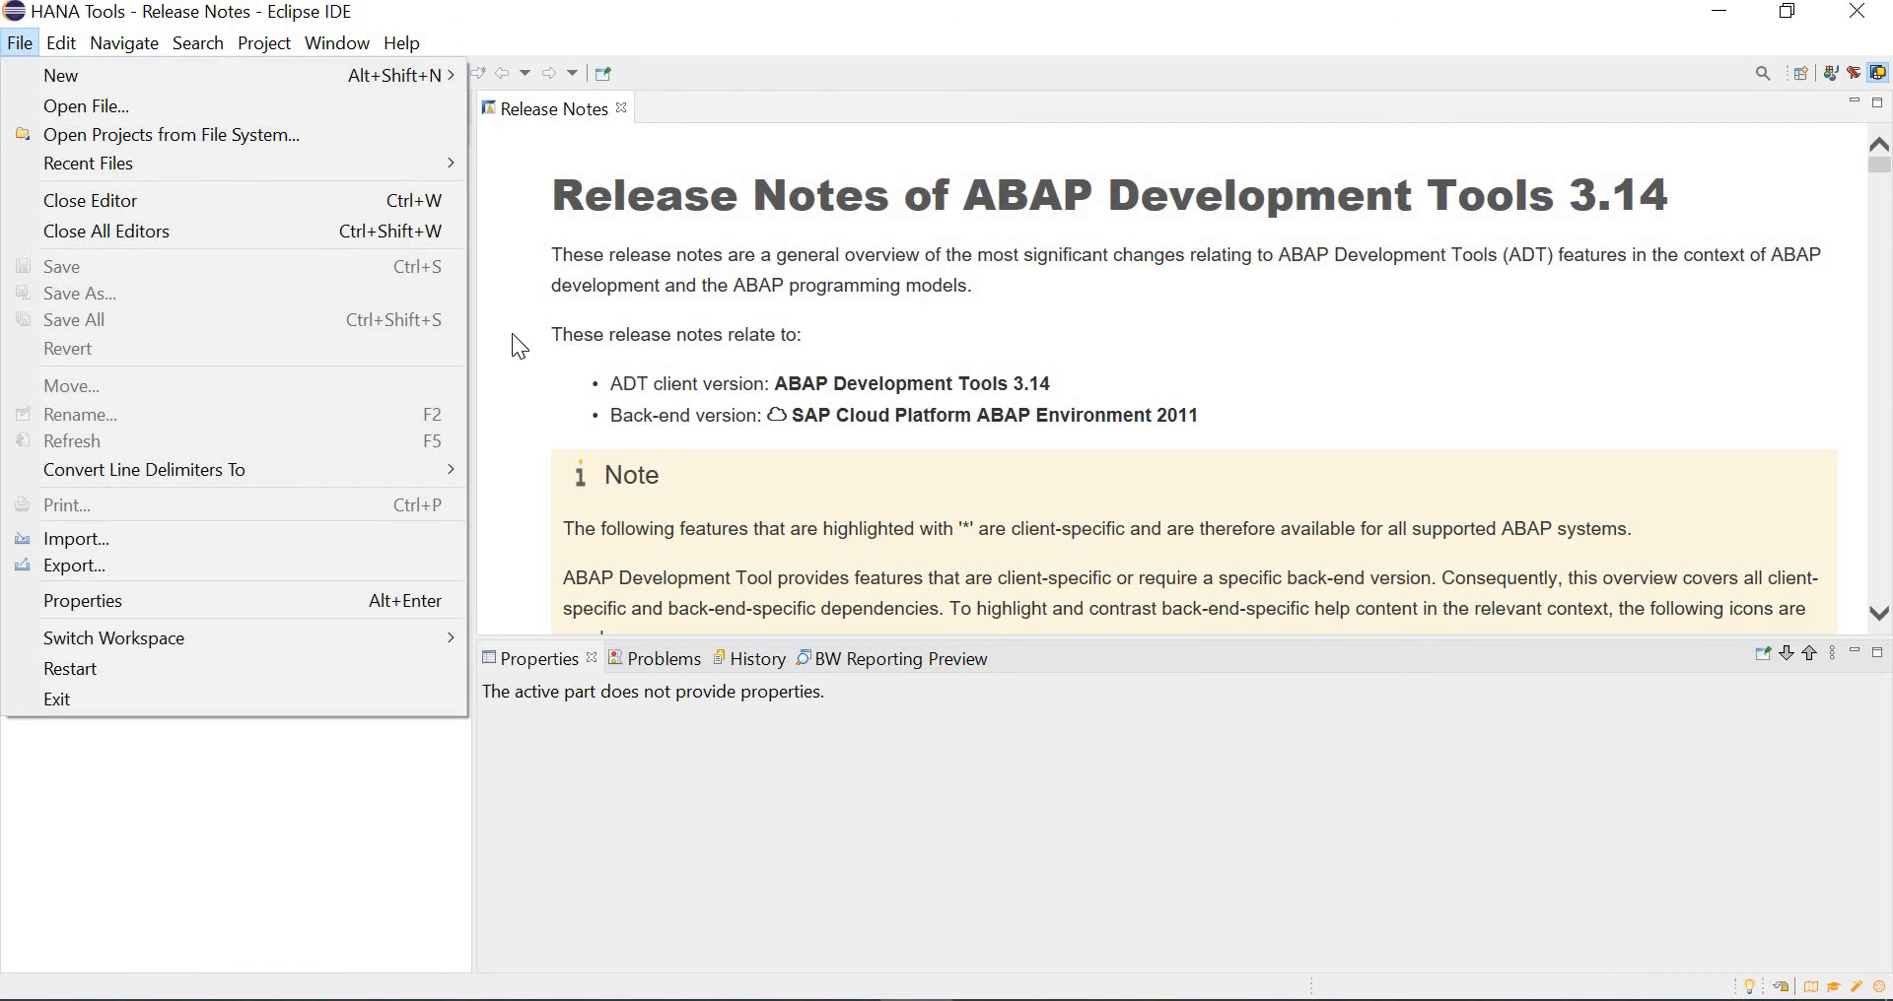
click(21, 45)
click(38, 73)
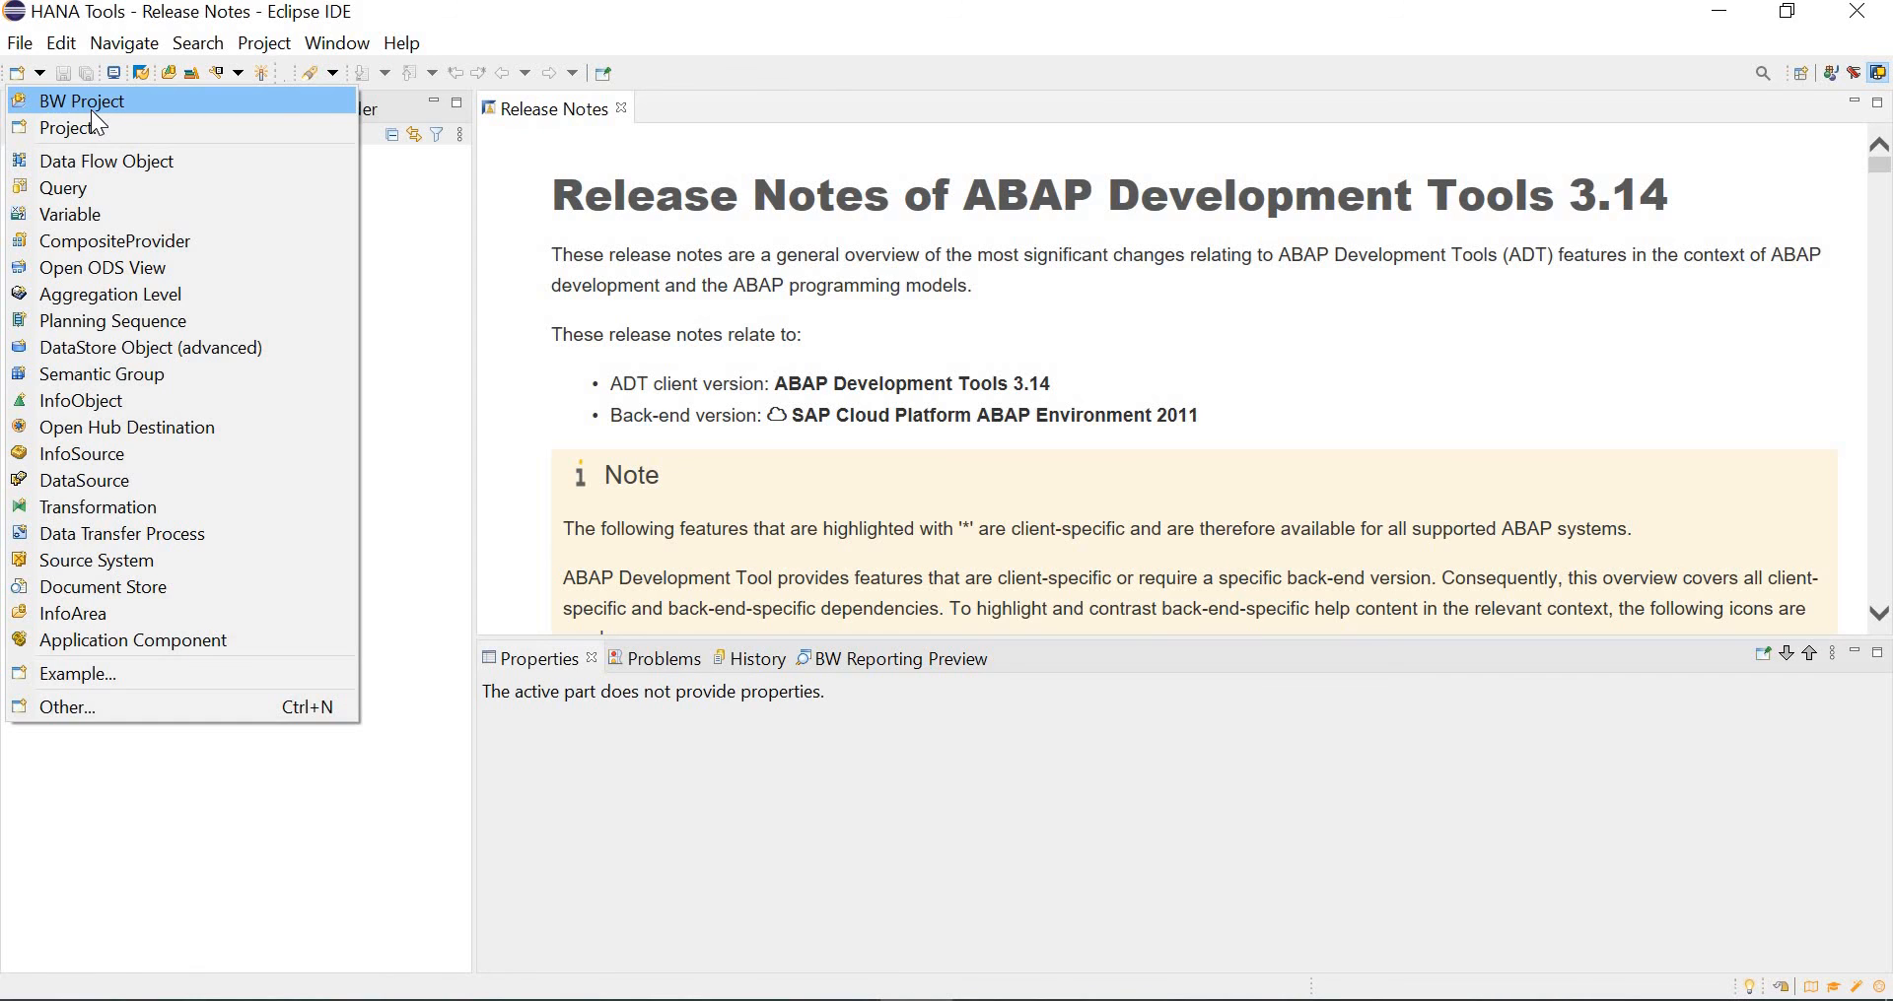
click(688, 298)
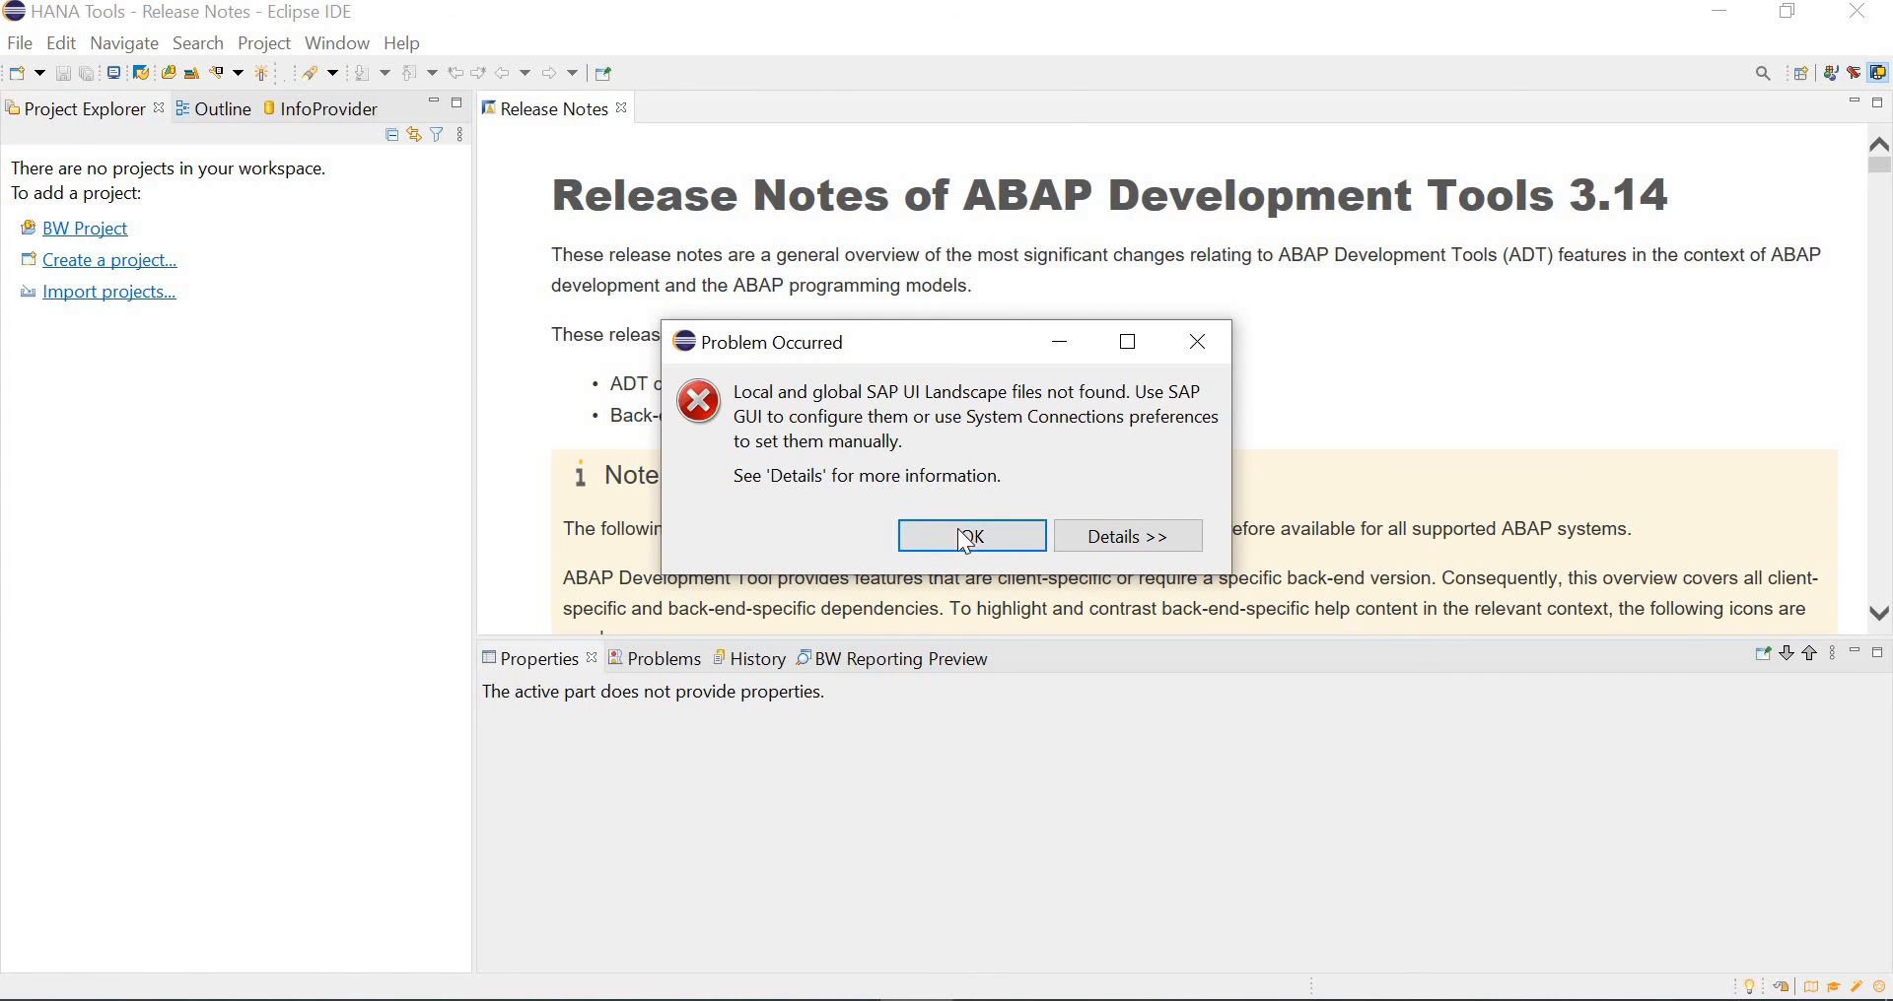
click(972, 538)
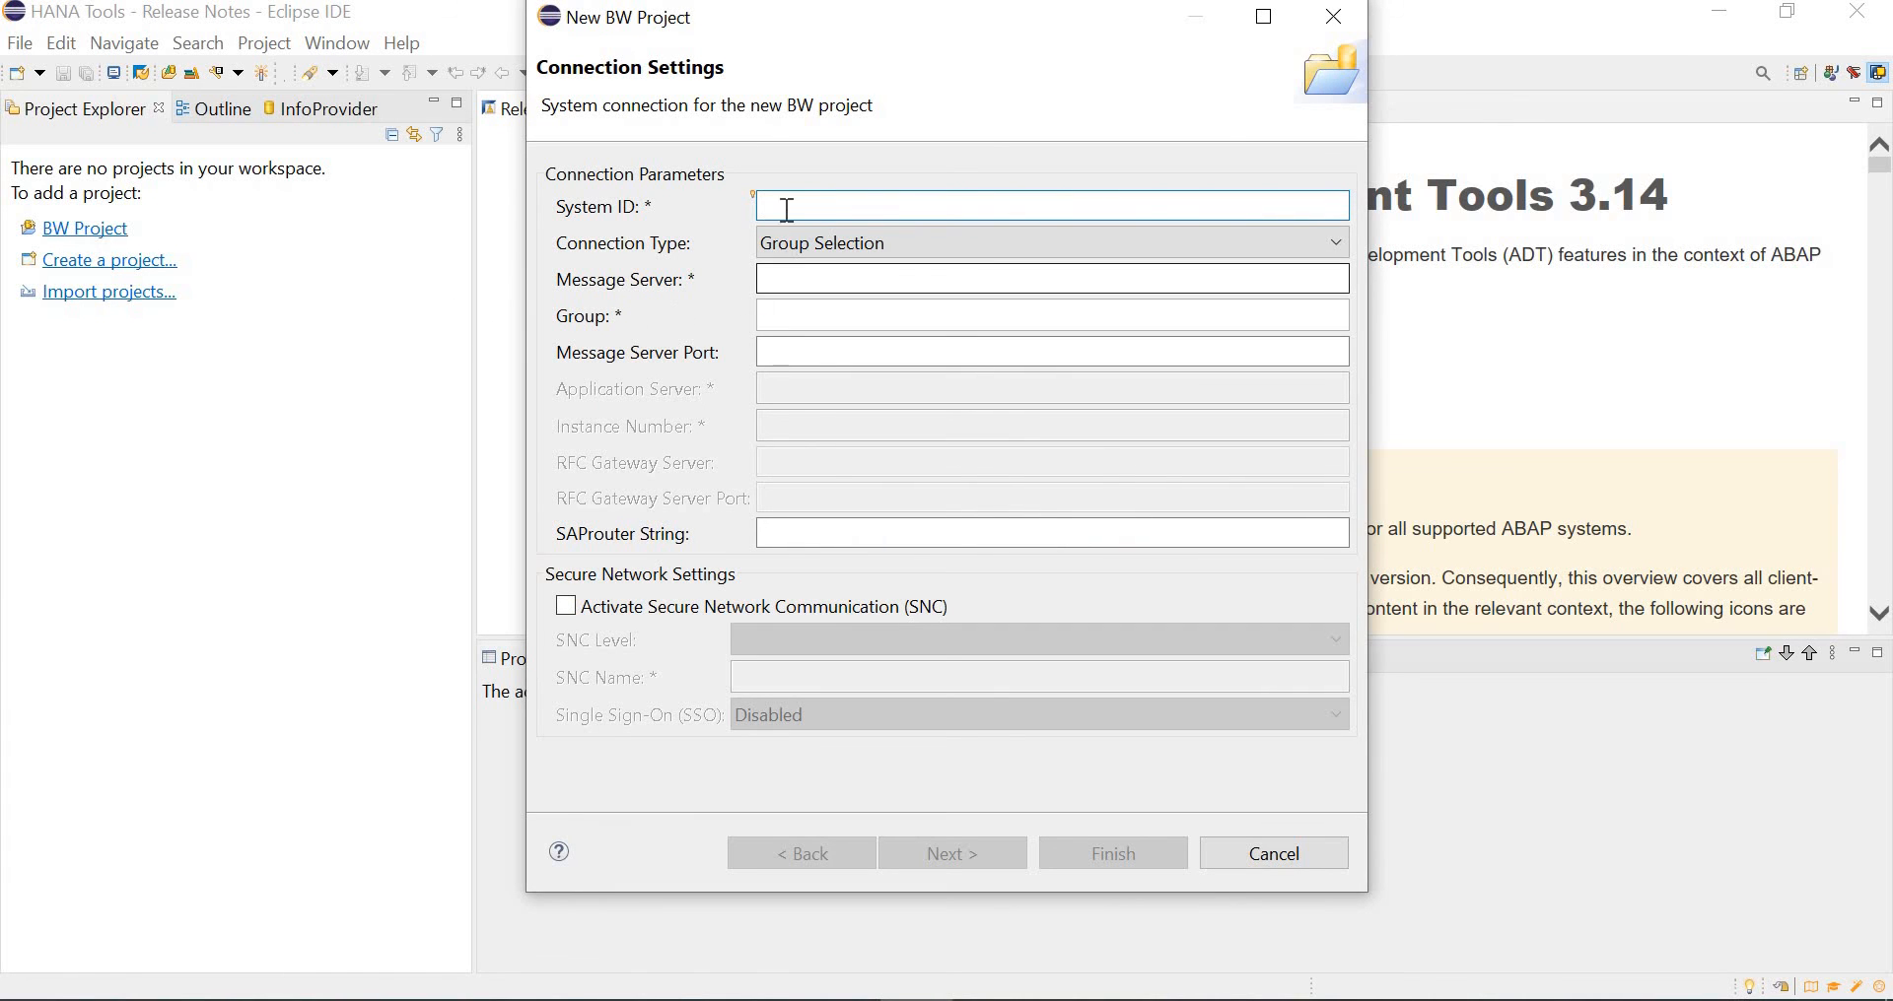
click(807, 234)
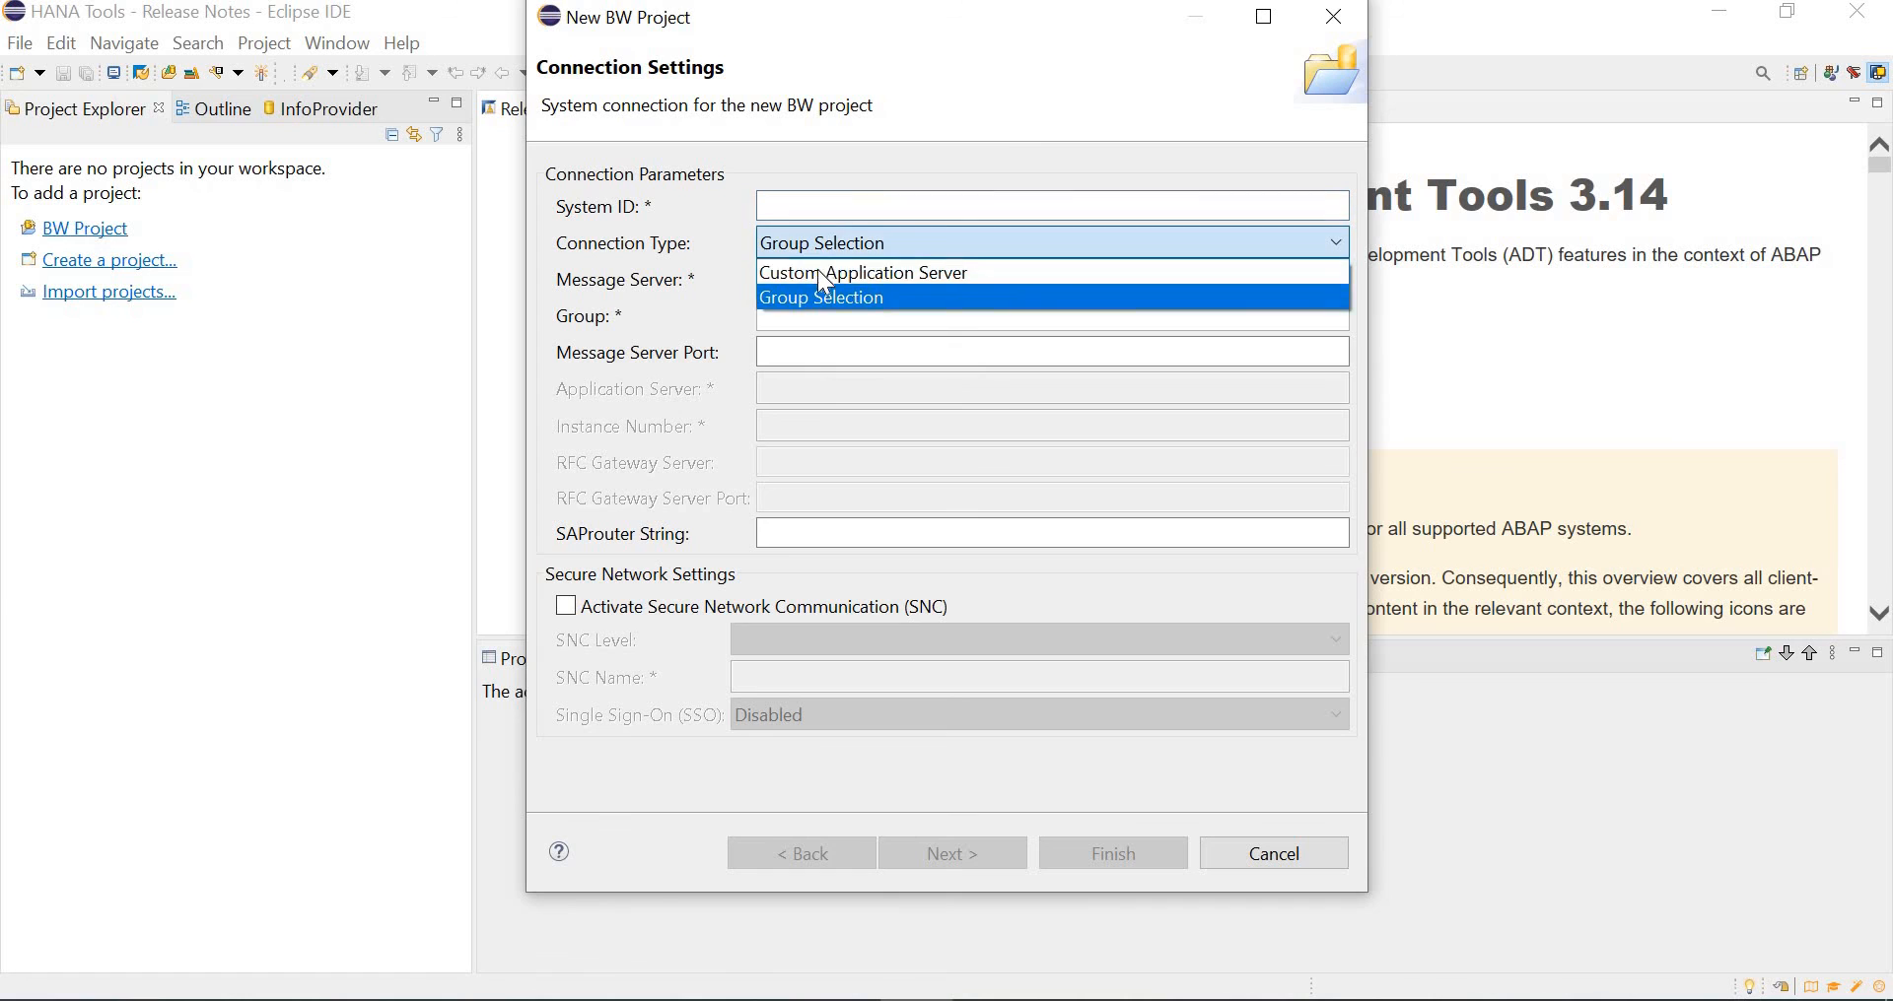
click(820, 270)
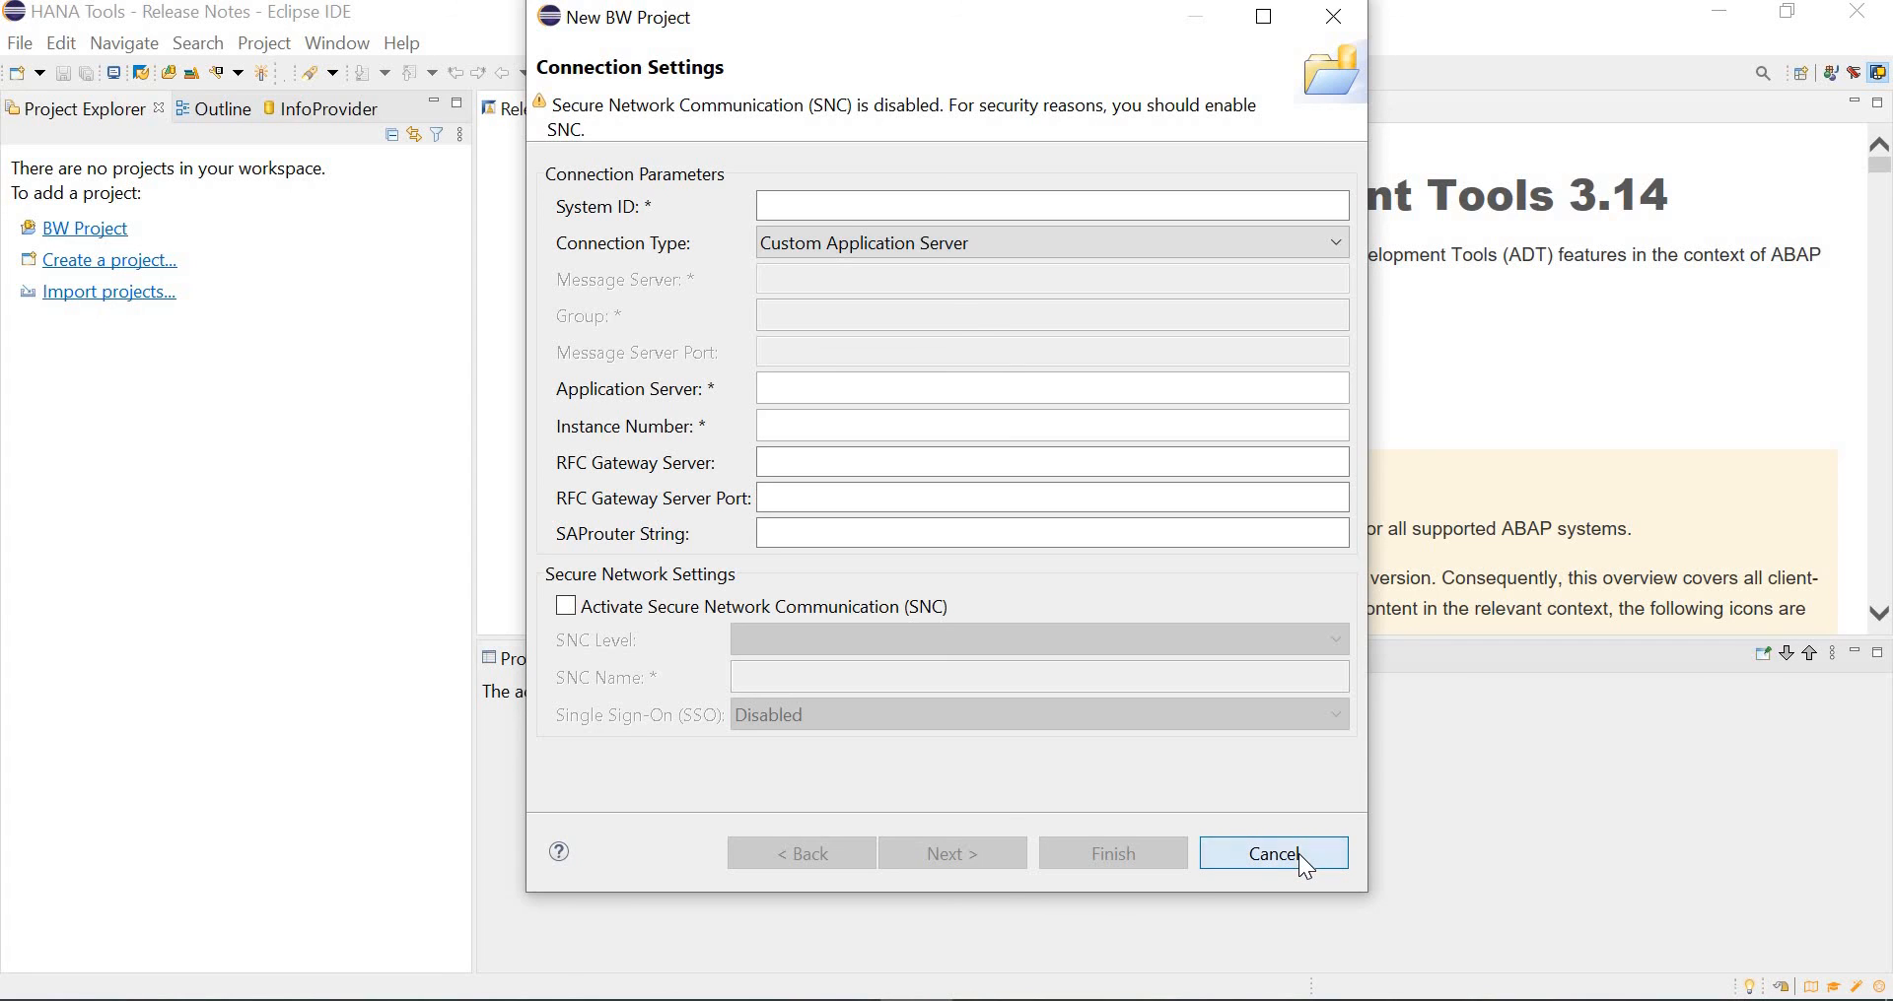
click(1336, 16)
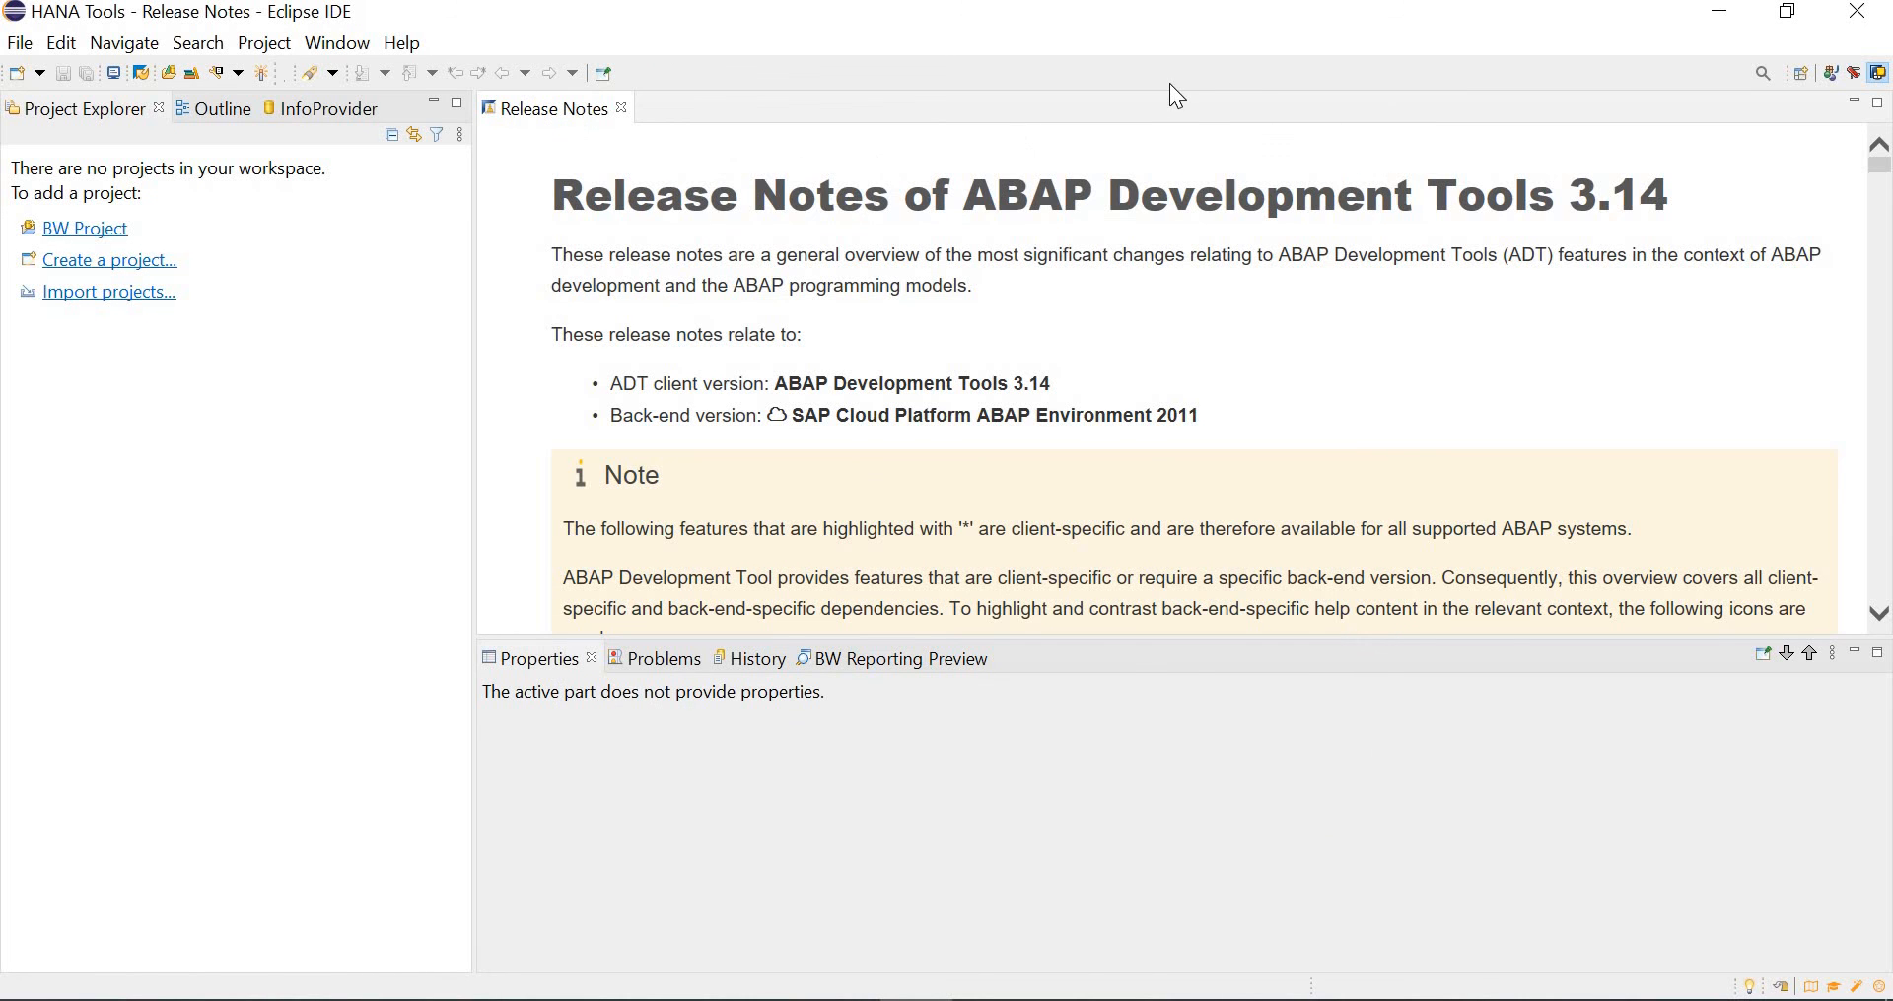